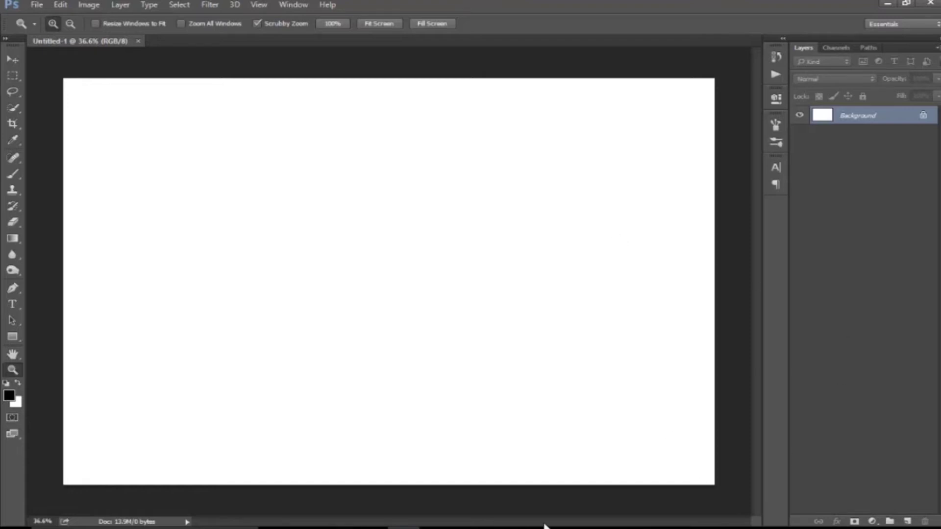
Step: Add a warm orange-brown Solid Color fill layer (b87b49) and pick the fog photo from its folder
{"action": "left_click", "coordinate": [875, 522]}
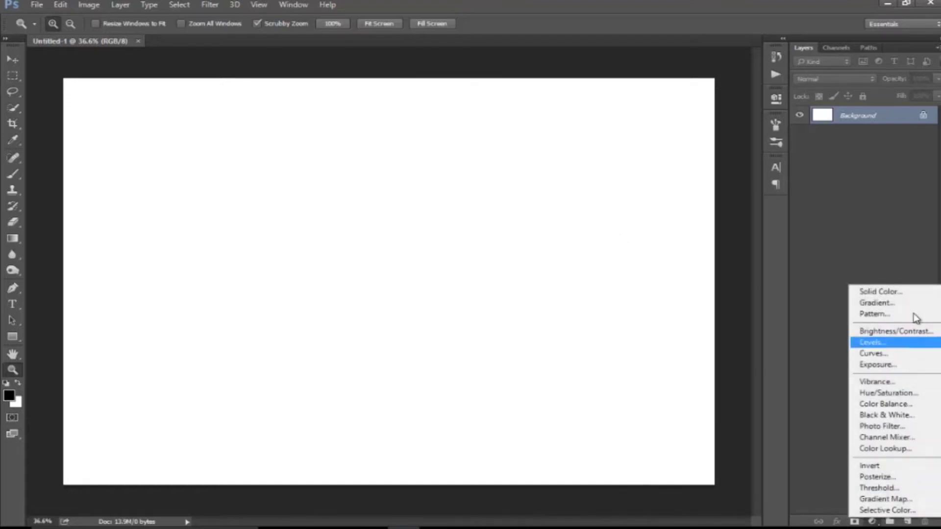
{"action": "left_click", "coordinate": [905, 290]}
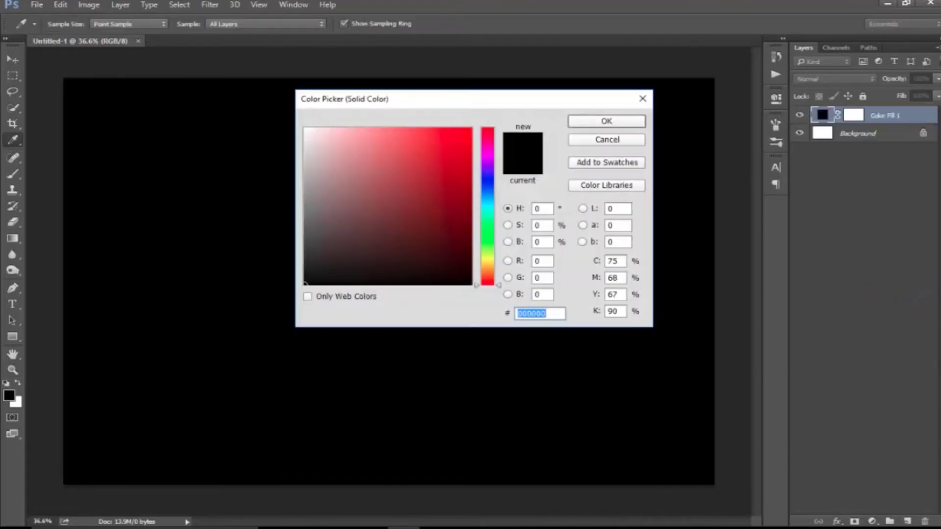
{"action": "type", "text": "b"}
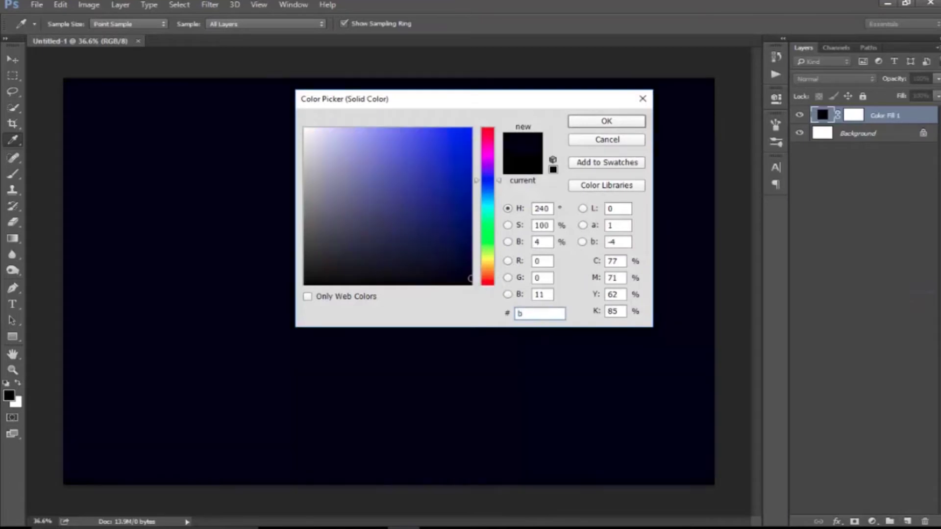
{"action": "type", "text": "87"}
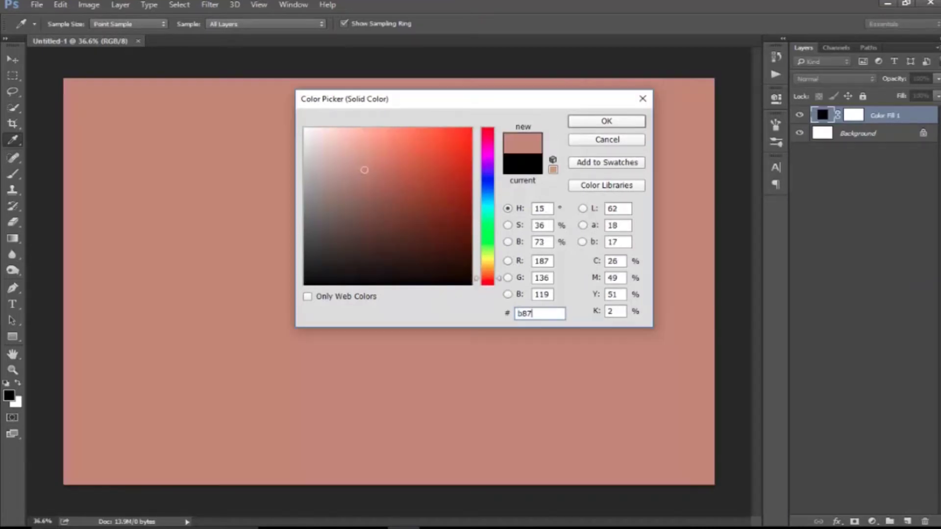
{"action": "type", "text": "b4"}
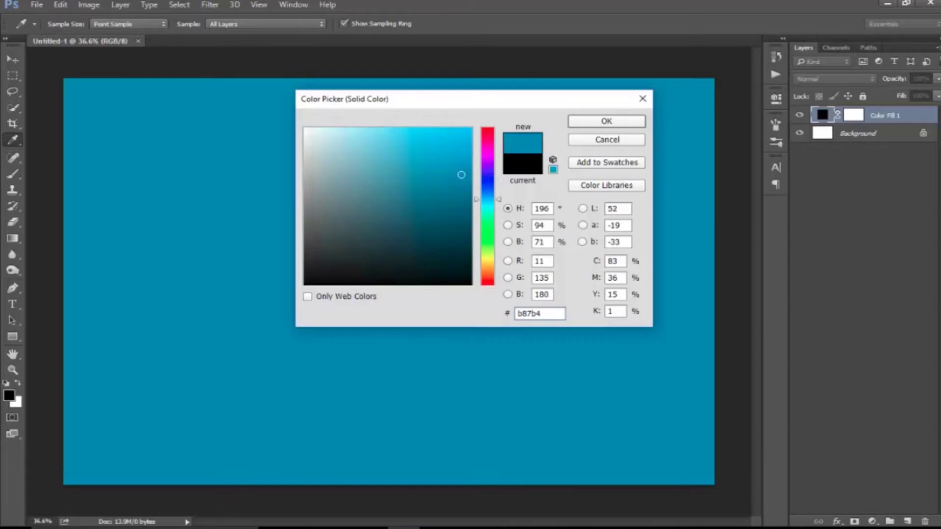
{"action": "type", "text": "9"}
{"action": "left_click", "coordinate": [607, 121]}
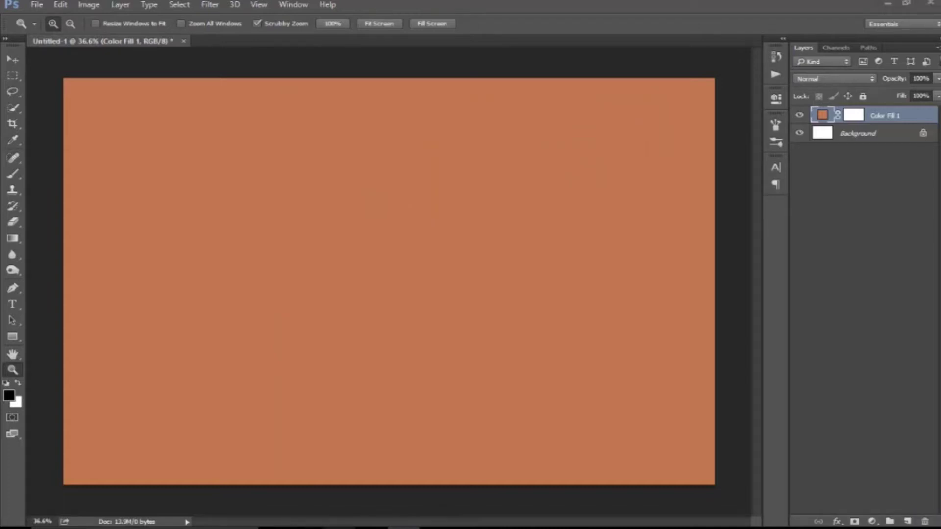
{"action": "left_click", "coordinate": [296, 527]}
{"action": "left_click", "coordinate": [293, 114]}
Step: Place the fog photo into the document, enlarged to cover the canvas
{"action": "mouse_move", "coordinate": [293, 114]}
{"action": "left_mouse_down"}
{"action": "mouse_move", "coordinate": [385, 482]}
{"action": "mouse_move", "coordinate": [415, 469]}
{"action": "left_mouse_up"}
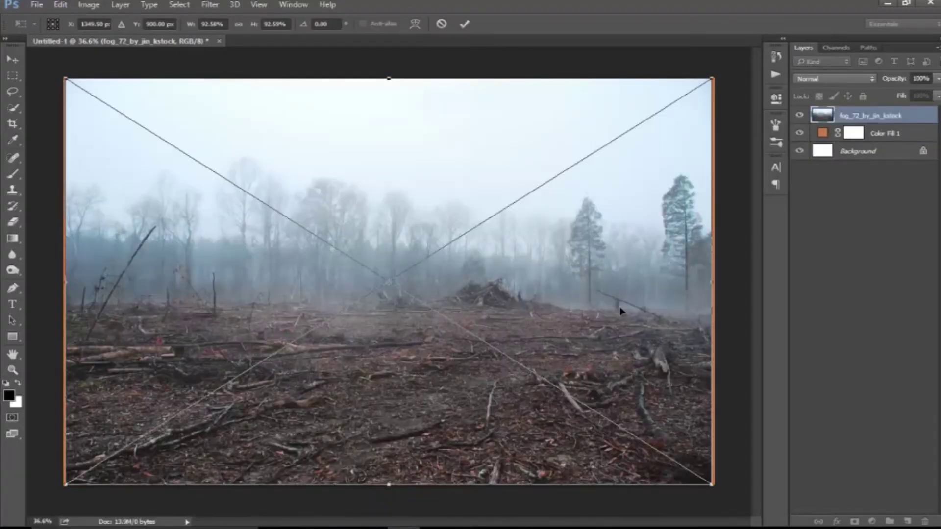
{"action": "left_click_drag", "start_coordinate": [712, 75], "coordinate": [723, 72]}
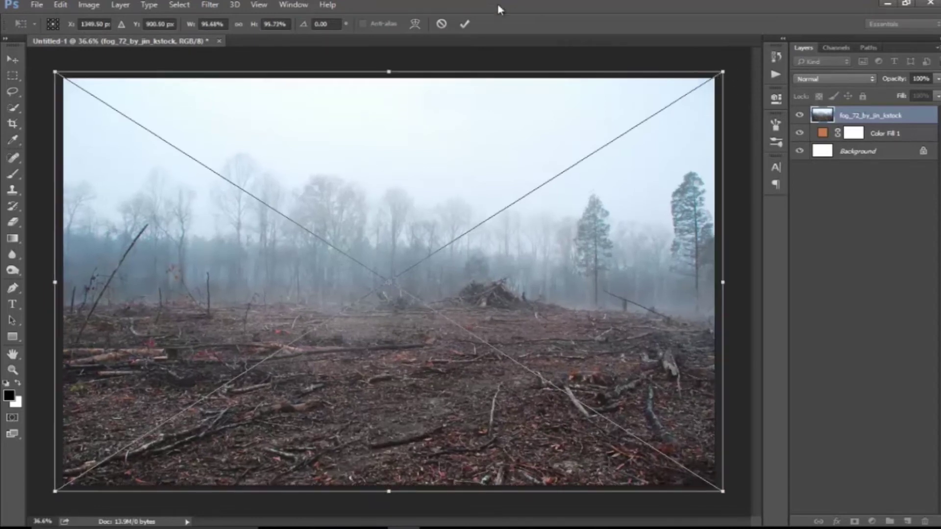
{"action": "left_click", "coordinate": [462, 24]}
{"action": "key", "text": "z"}
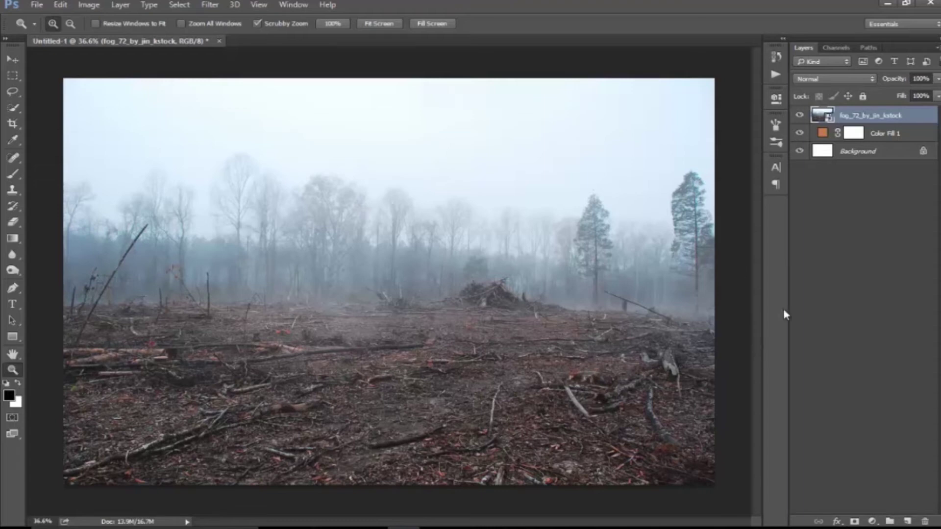
Step: Mask the fog photo with linear gradients so its sky fades into the orange fill
{"action": "left_click", "coordinate": [854, 521]}
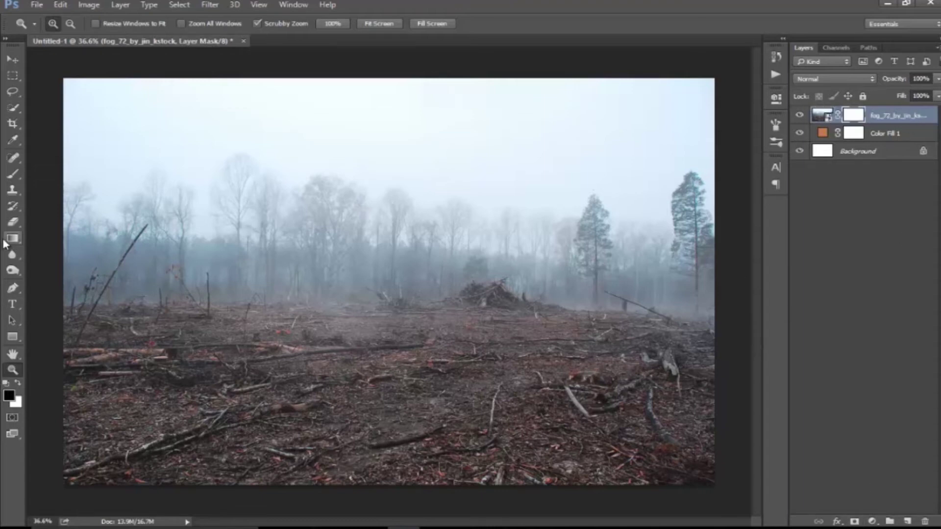
{"action": "left_click", "coordinate": [12, 238]}
{"action": "left_click_drag", "start_coordinate": [376, 200], "coordinate": [379, 333]}
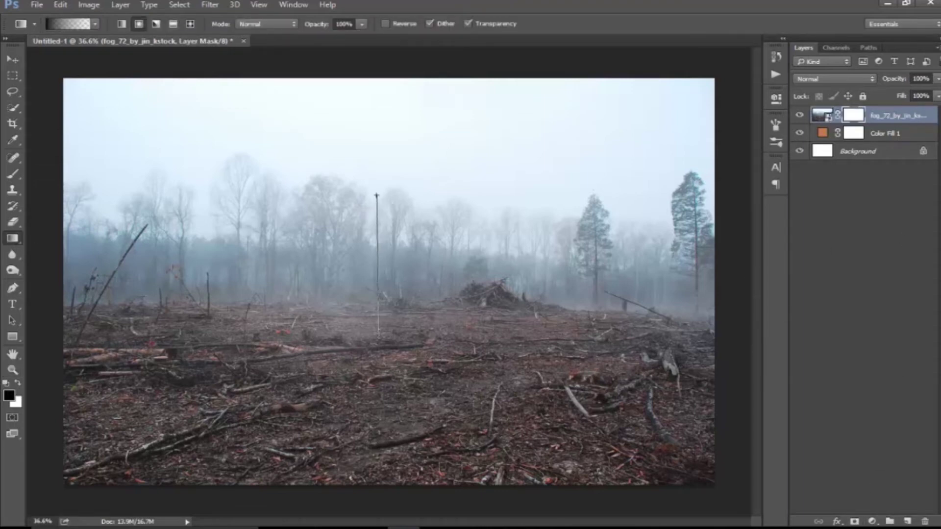
{"action": "left_click", "coordinate": [121, 24]}
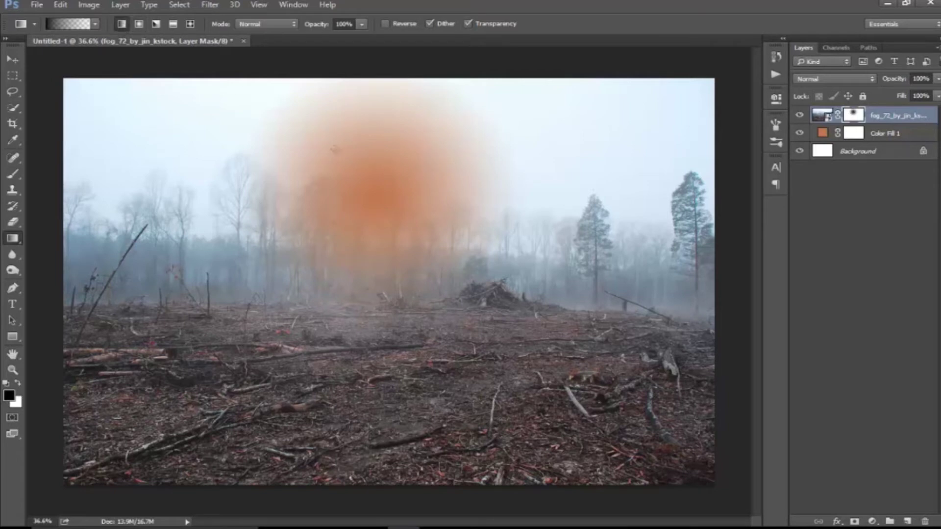
{"action": "left_click_drag", "start_coordinate": [375, 264], "coordinate": [383, 368]}
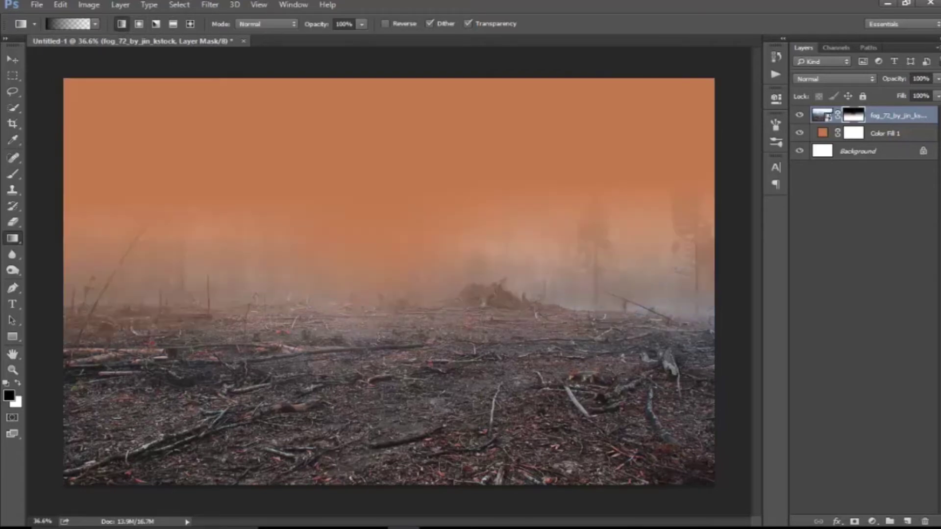
{"action": "left_click_drag", "start_coordinate": [362, 224], "coordinate": [362, 357]}
{"action": "left_click_drag", "start_coordinate": [364, 277], "coordinate": [364, 355]}
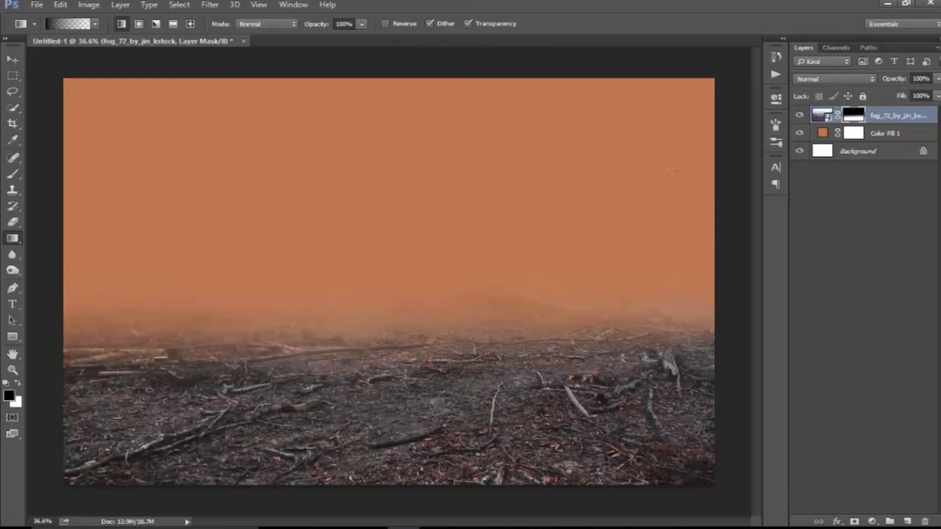
{"action": "left_click", "coordinate": [797, 116]}
{"action": "left_click", "coordinate": [871, 521]}
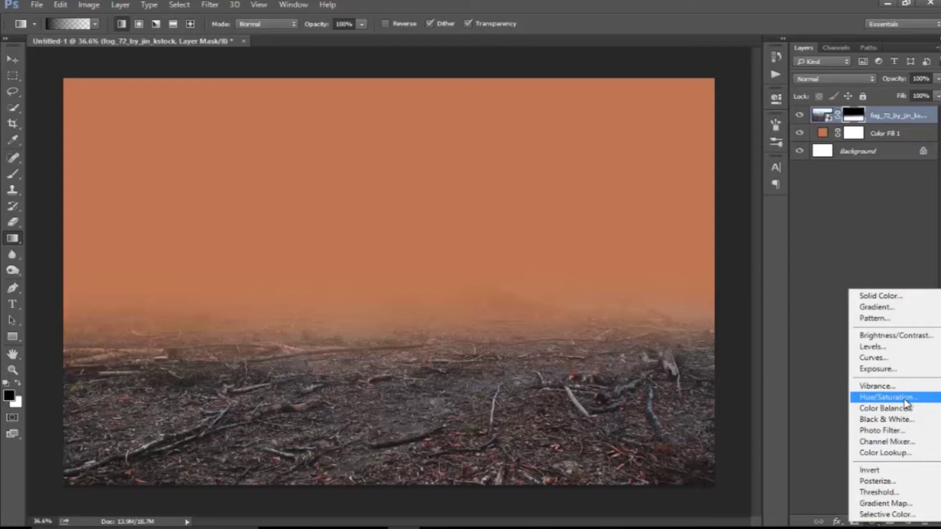
Step: Clip a Brightness/Contrast layer to the fog photo with brightness -30 and contrast 17
{"action": "left_click", "coordinate": [898, 335]}
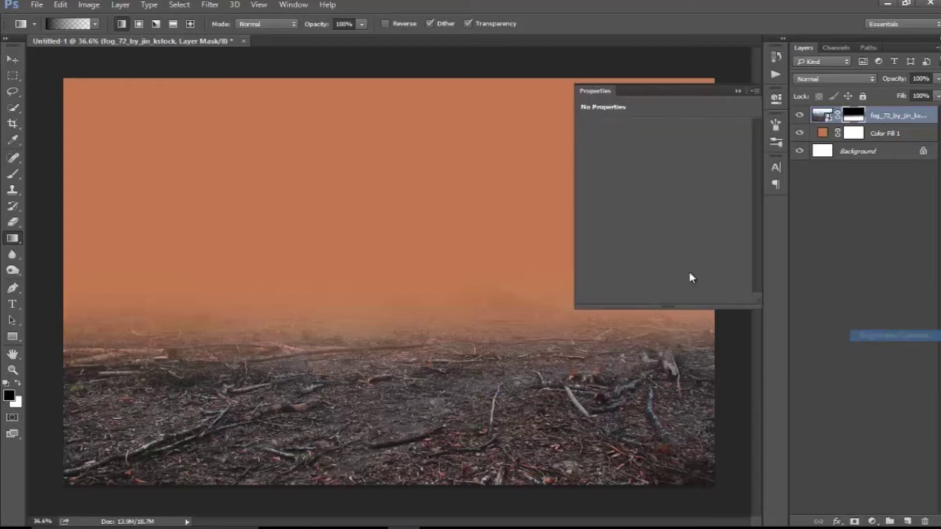
{"action": "left_click", "coordinate": [637, 158]}
{"action": "left_click_drag", "start_coordinate": [641, 159], "coordinate": [648, 161]}
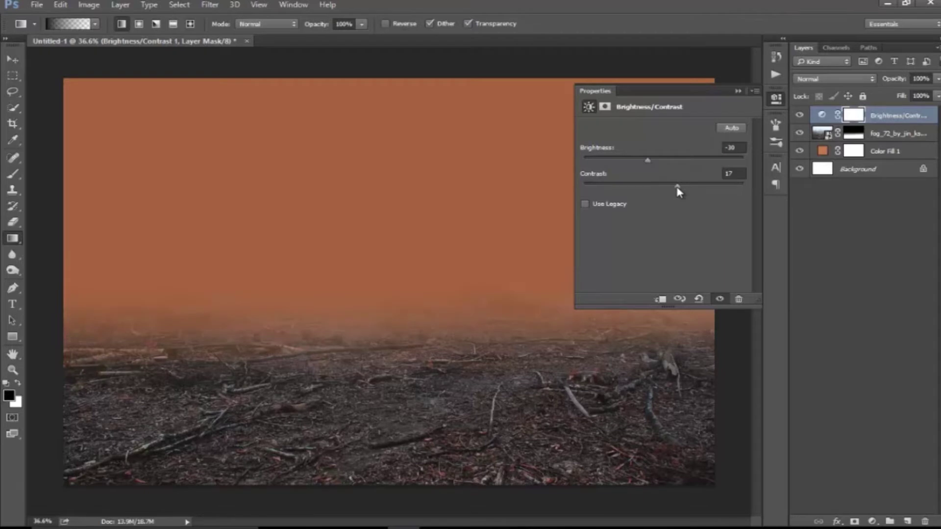
{"action": "left_click", "coordinate": [740, 91]}
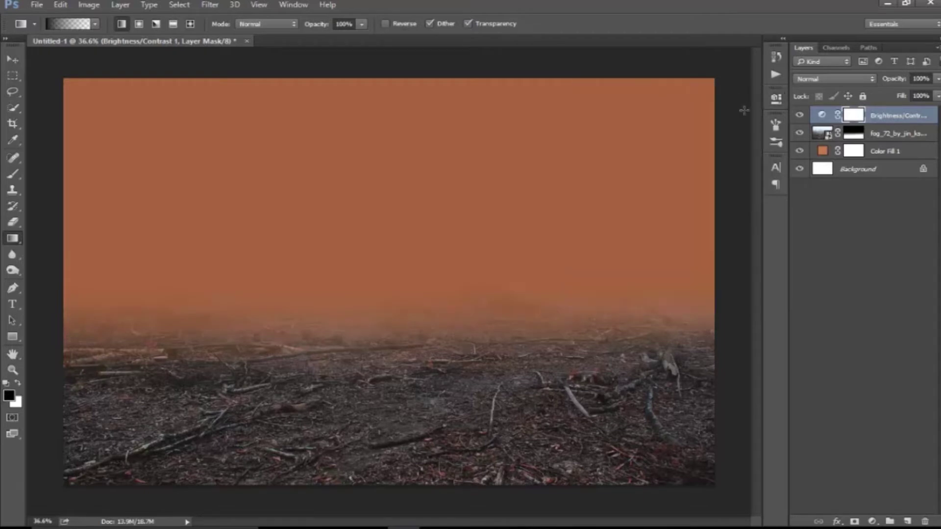
{"action": "right_click", "coordinate": [899, 116]}
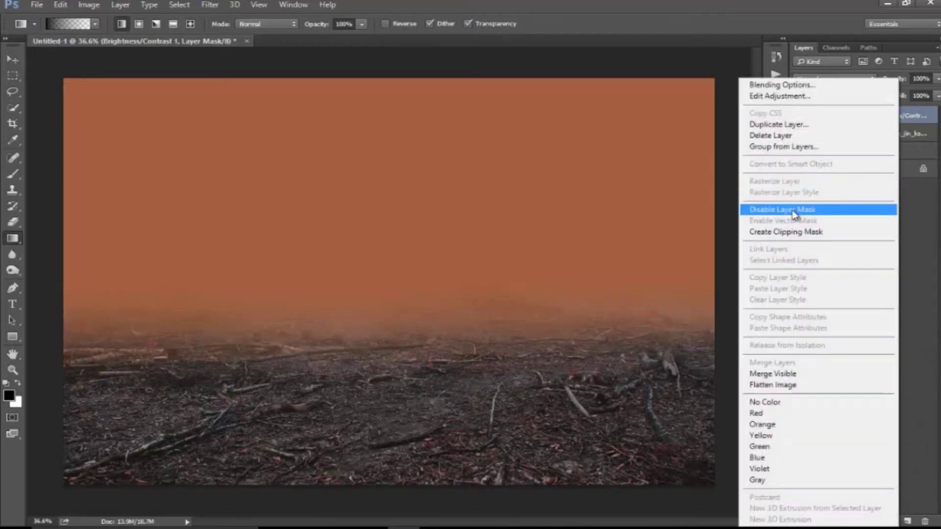
{"action": "left_click", "coordinate": [792, 232]}
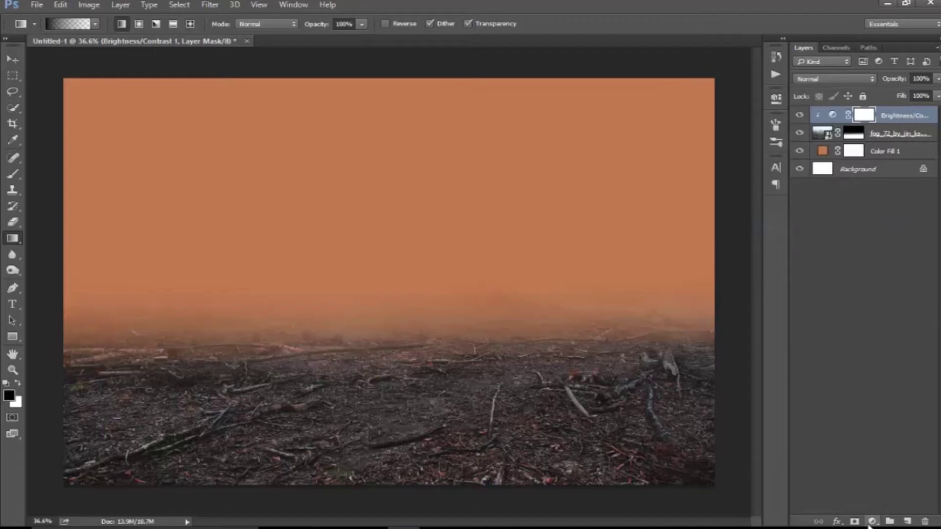
Step: Clip a Color Balance layer to the fog photo, midtones Red +10 and Blue -14
{"action": "left_click", "coordinate": [870, 522]}
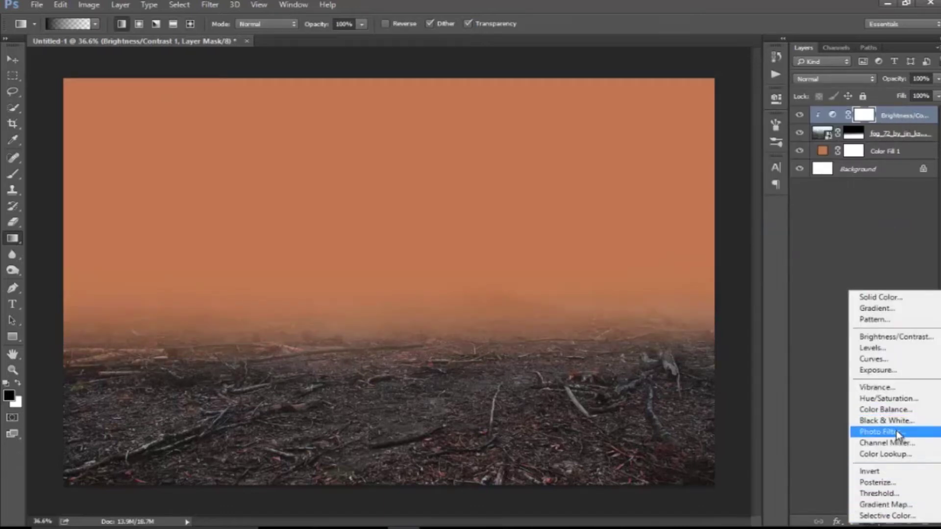
{"action": "left_click", "coordinate": [882, 410]}
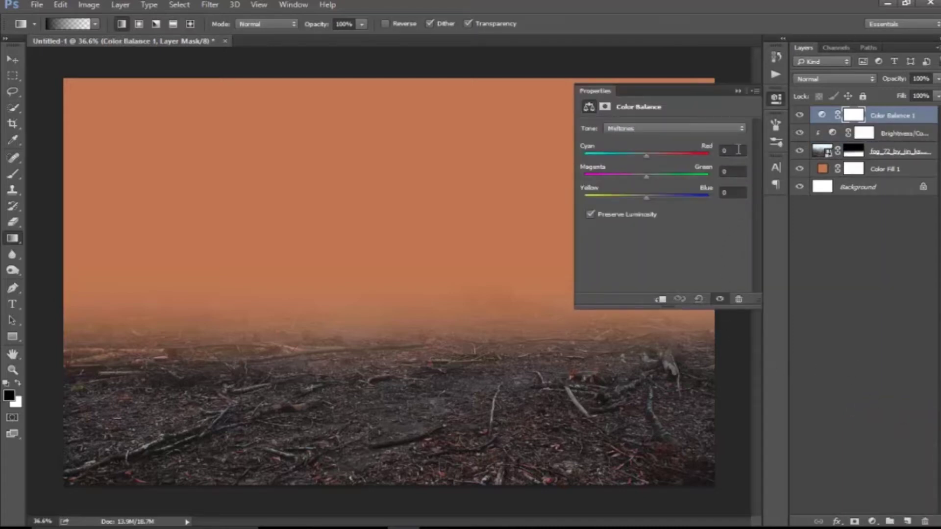
{"action": "left_click_drag", "start_coordinate": [667, 155], "coordinate": [669, 157]}
{"action": "type", "text": "10"}
{"action": "left_click_drag", "start_coordinate": [637, 199], "coordinate": [641, 198]}
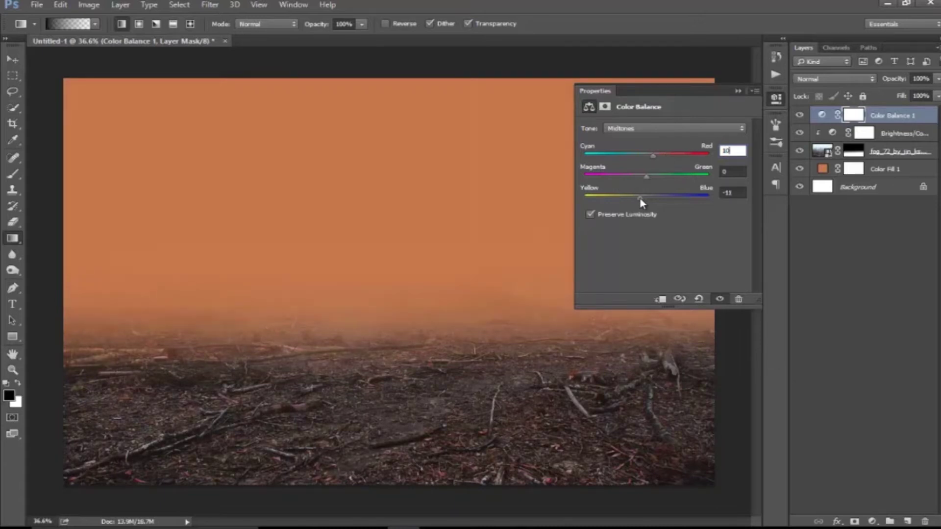
{"action": "left_click", "coordinate": [661, 300]}
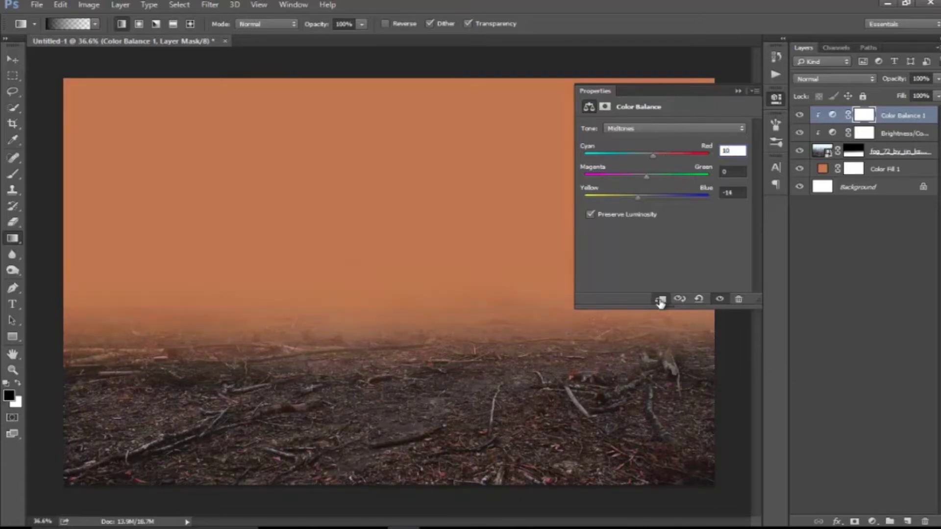
{"action": "left_click", "coordinate": [737, 91]}
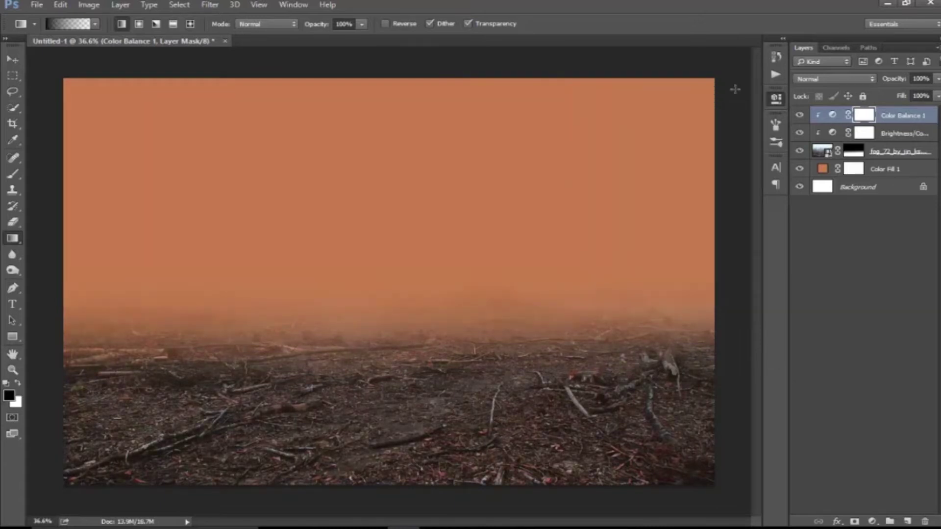
{"action": "left_click", "coordinate": [885, 169]}
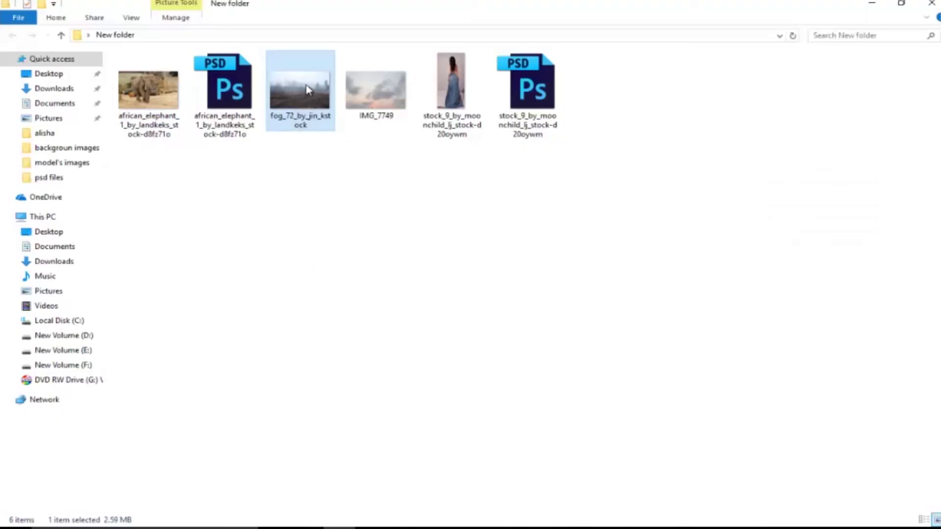
Step: Place a second fog photo copy, lowered slightly, widened, and blended in Multiply mode
{"action": "mouse_move", "coordinate": [304, 91]}
{"action": "left_mouse_down"}
{"action": "mouse_move", "coordinate": [393, 527]}
{"action": "mouse_move", "coordinate": [424, 475]}
{"action": "left_mouse_up"}
{"action": "left_click_drag", "start_coordinate": [530, 279], "coordinate": [530, 301]}
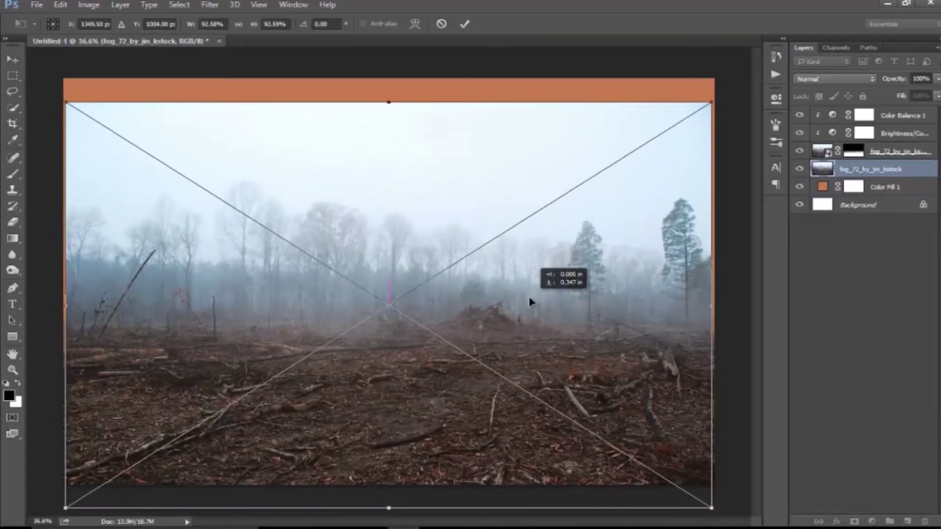
{"action": "left_click", "coordinate": [465, 23]}
{"action": "left_click", "coordinate": [833, 79]}
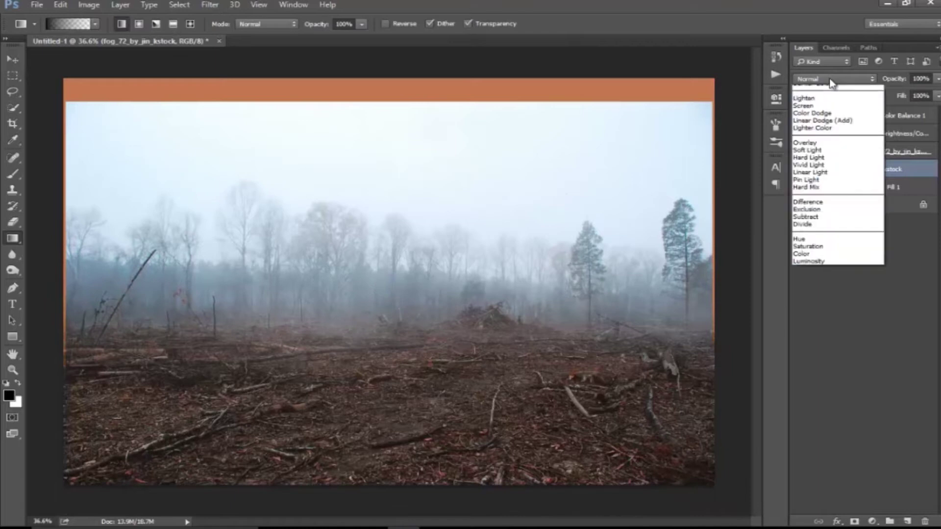
{"action": "left_click", "coordinate": [820, 123]}
{"action": "key", "text": "v"}
{"action": "left_click_drag", "start_coordinate": [711, 305], "coordinate": [723, 305]}
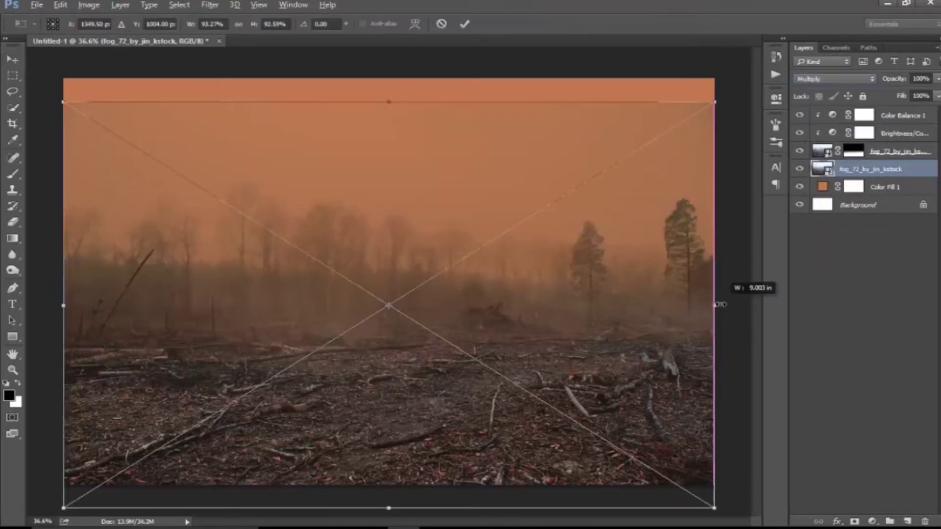
{"action": "key", "text": "Return"}
Step: Duplicate the Multiply fog layer and select both fog copies for grouping
{"action": "left_click_drag", "start_coordinate": [877, 169], "coordinate": [907, 521]}
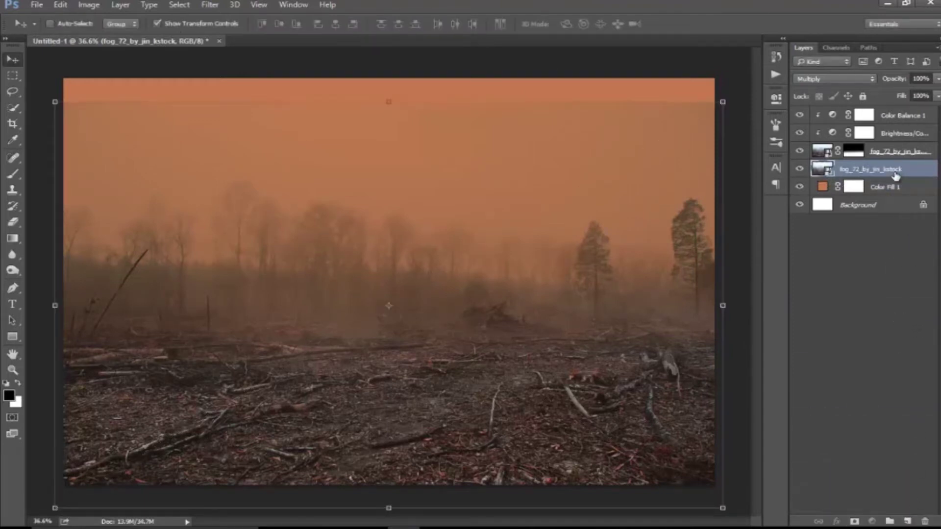
{"action": "left_click_drag", "start_coordinate": [896, 176], "coordinate": [908, 521]}
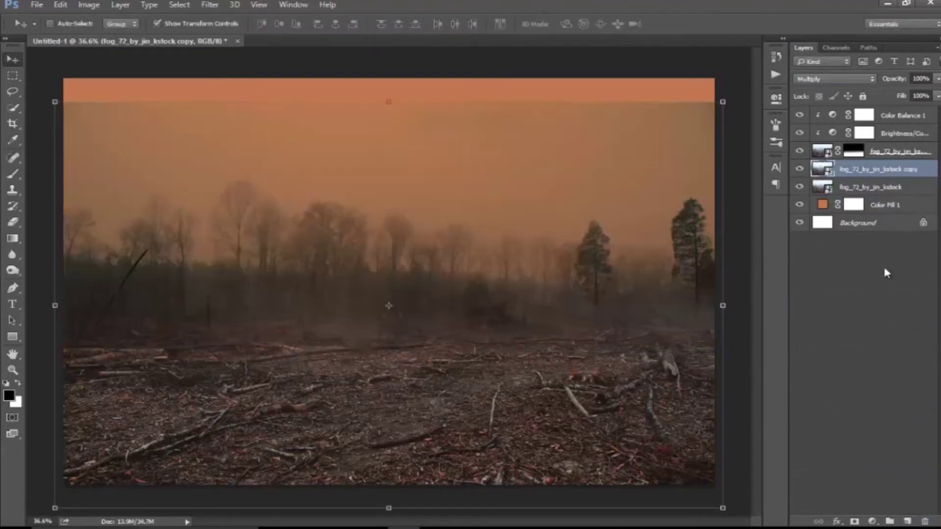
{"action": "right_click", "coordinate": [880, 169]}
{"action": "key", "text": "Escape"}
{"action": "left_click", "coordinate": [889, 185], "text": "ctrl"}
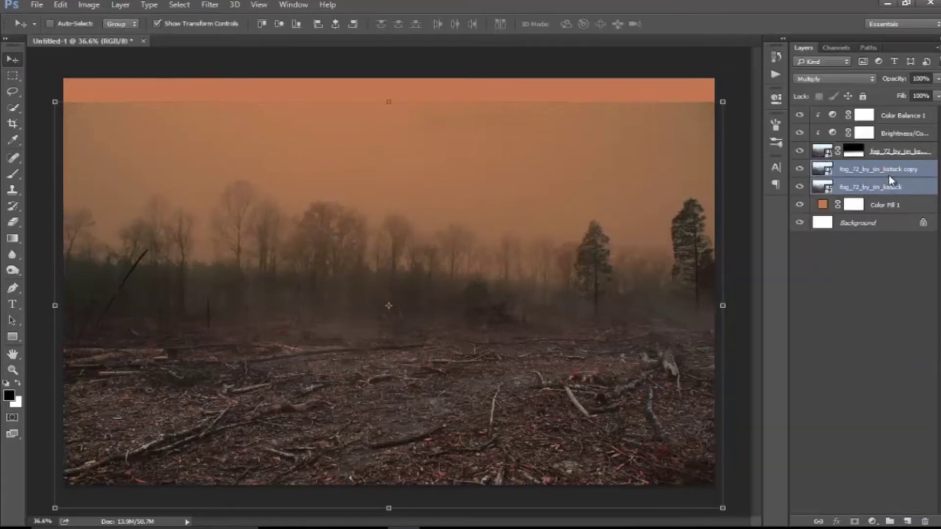
{"action": "right_click", "coordinate": [889, 177]}
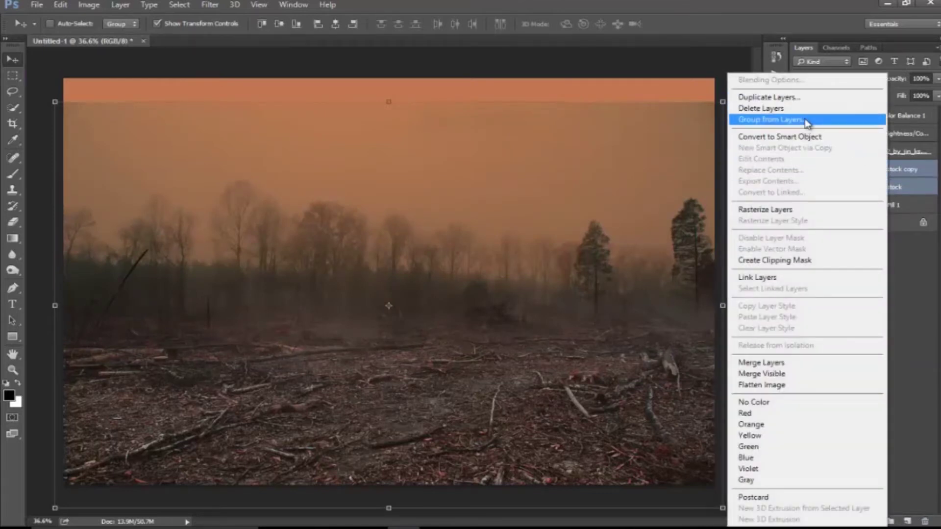
{"action": "left_click", "coordinate": [806, 120]}
Step: Group the Multiply fog copies as Group 1 and gradient-mask its top to reveal orange sky
{"action": "left_click", "coordinate": [597, 174]}
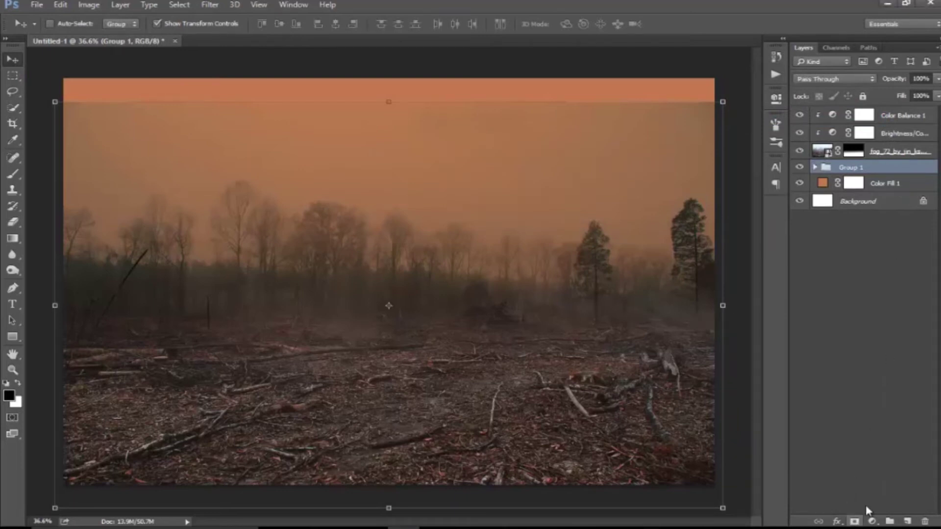
{"action": "left_click", "coordinate": [854, 521]}
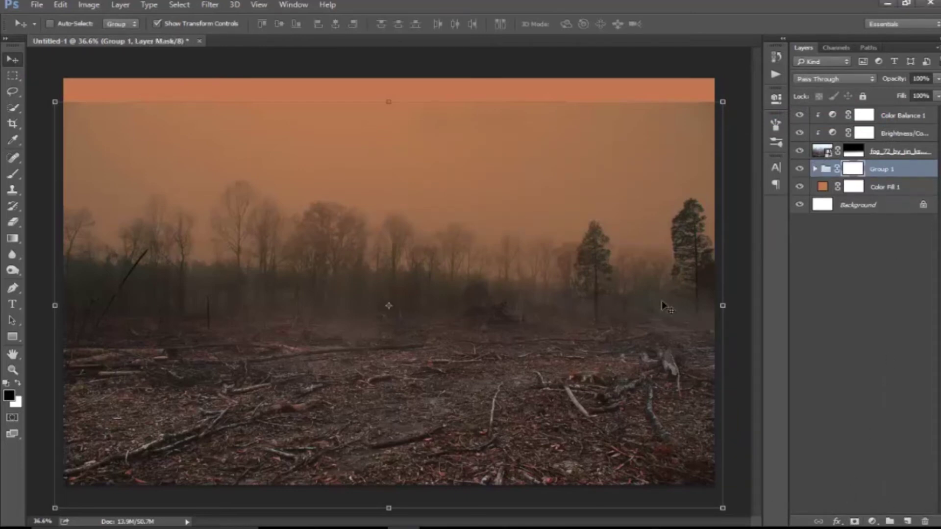
{"action": "left_click", "coordinate": [11, 240]}
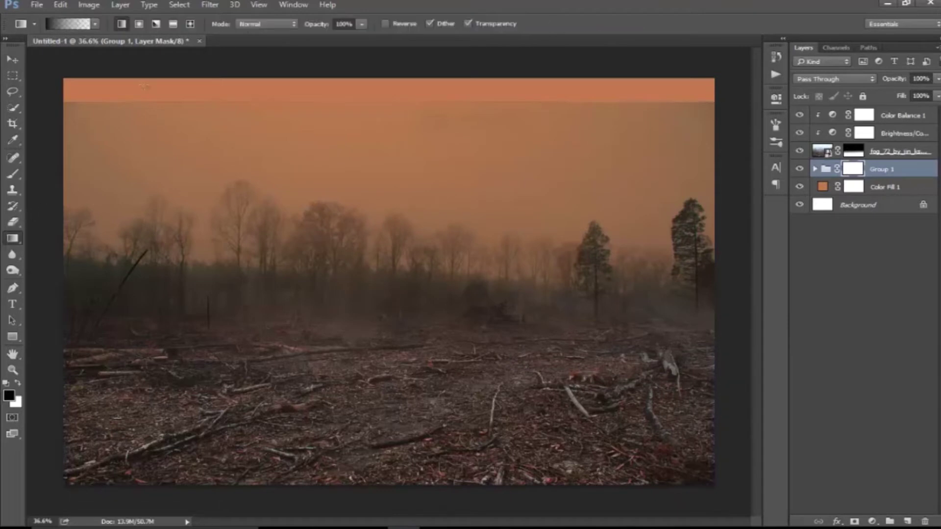
{"action": "left_click_drag", "start_coordinate": [409, 100], "coordinate": [409, 236]}
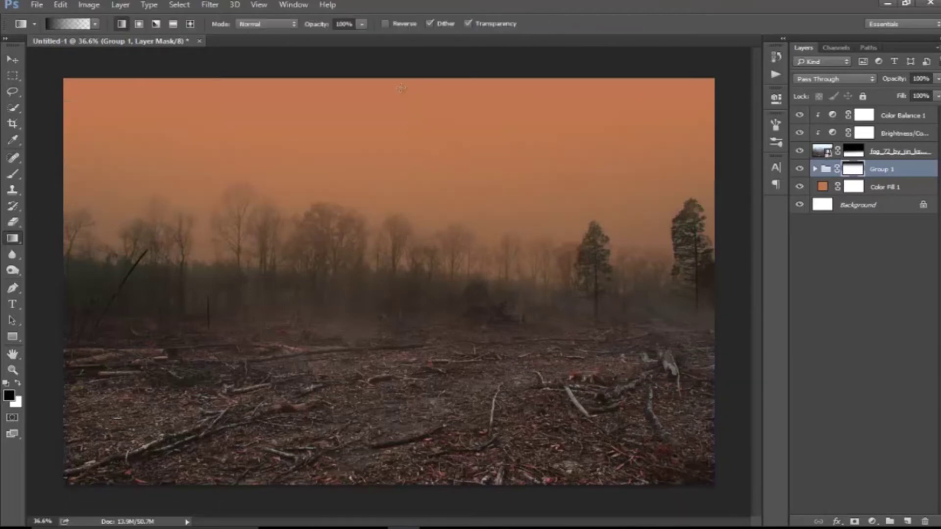
{"action": "left_click_drag", "start_coordinate": [404, 95], "coordinate": [404, 262]}
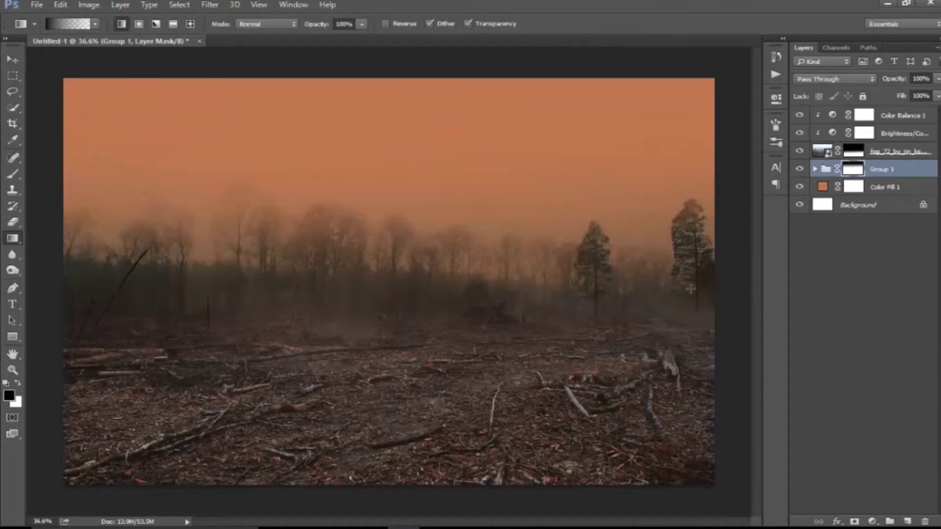
{"action": "left_click", "coordinate": [800, 187]}
{"action": "left_click", "coordinate": [800, 187]}
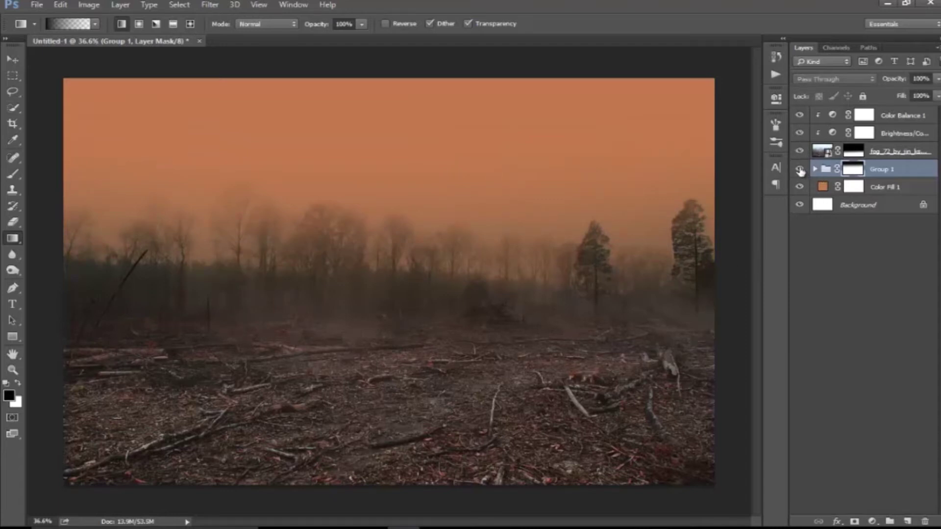
{"action": "left_click", "coordinate": [800, 187]}
{"action": "left_click", "coordinate": [800, 186]}
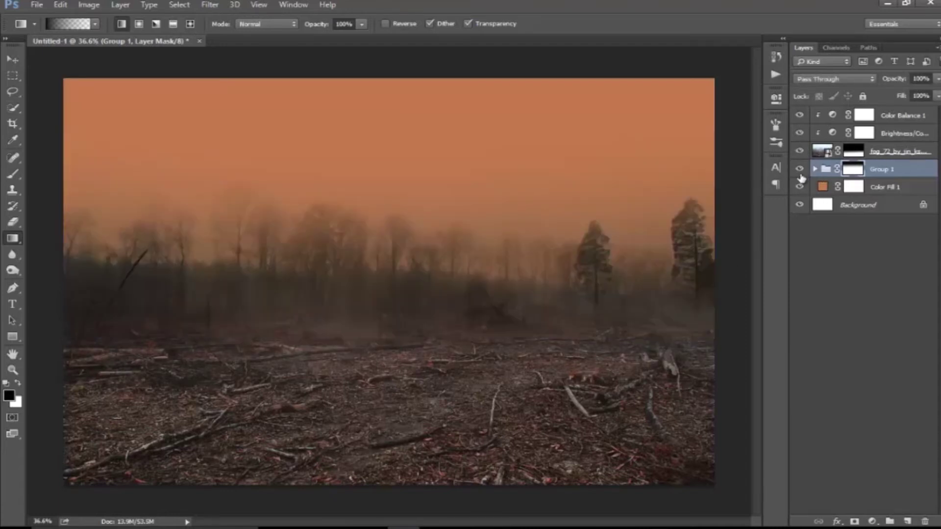
{"action": "left_click", "coordinate": [798, 187]}
{"action": "left_click", "coordinate": [890, 171]}
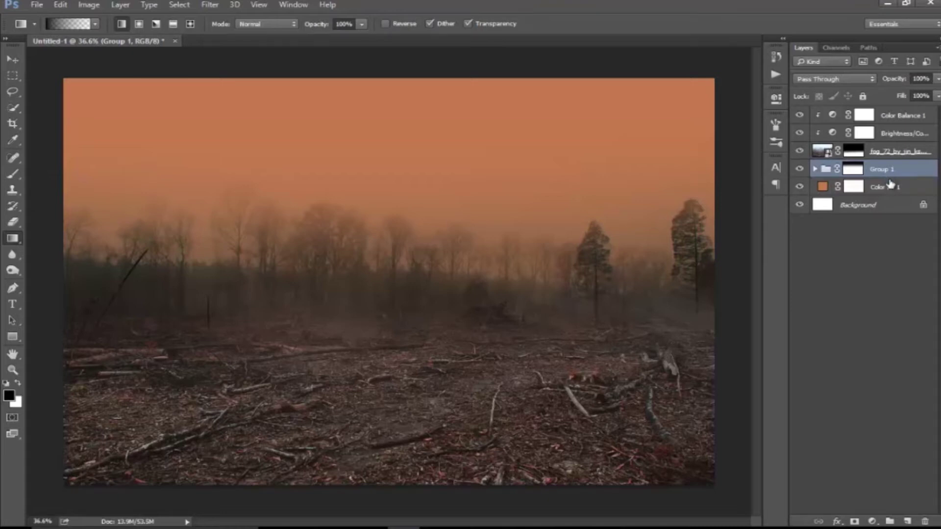
Step: Clip a Photo Filter adjustment with increased density to Group 1
{"action": "left_click", "coordinate": [873, 521]}
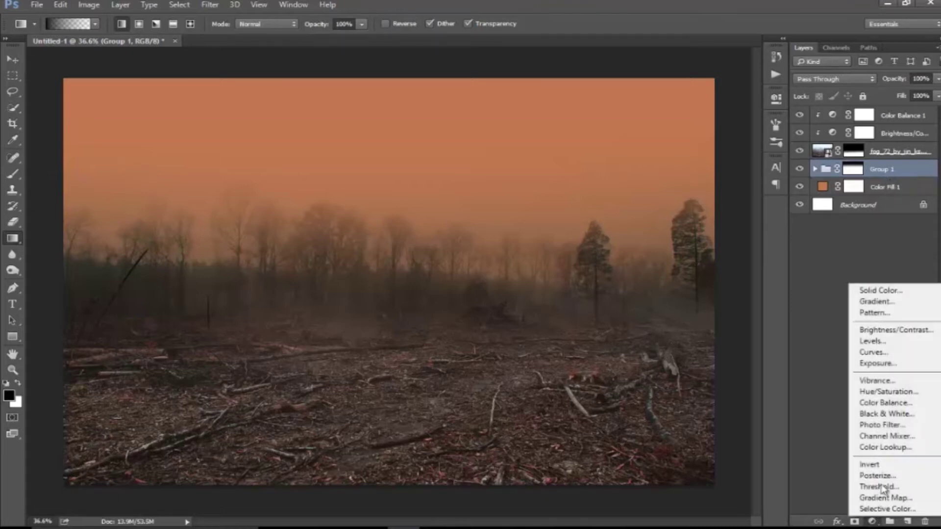
{"action": "left_click", "coordinate": [889, 425]}
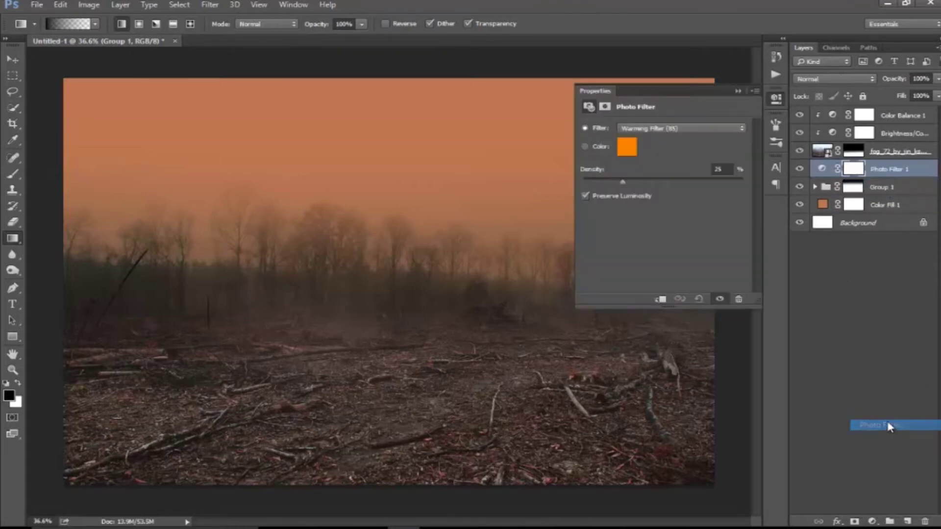
{"action": "left_click", "coordinate": [660, 299]}
{"action": "left_click", "coordinate": [724, 169]}
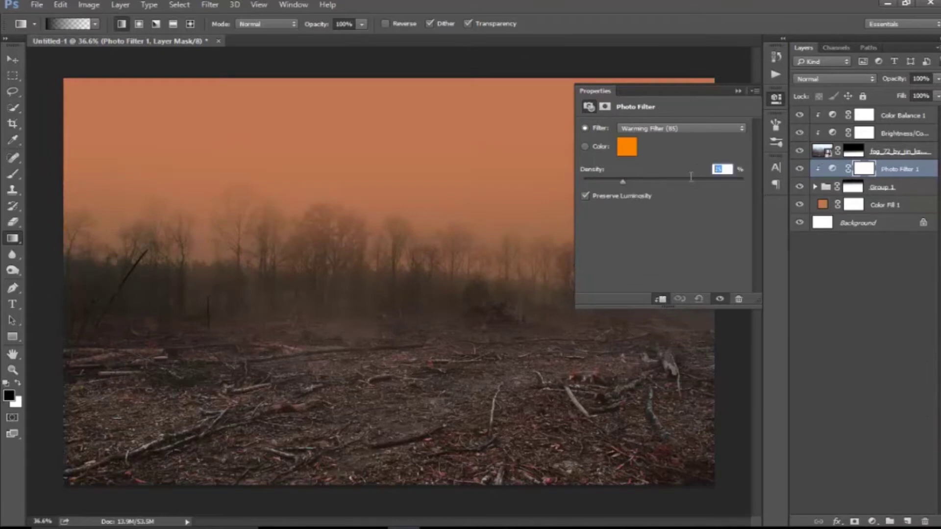
{"action": "left_click_drag", "start_coordinate": [638, 182], "coordinate": [661, 180]}
{"action": "left_click", "coordinate": [738, 90]}
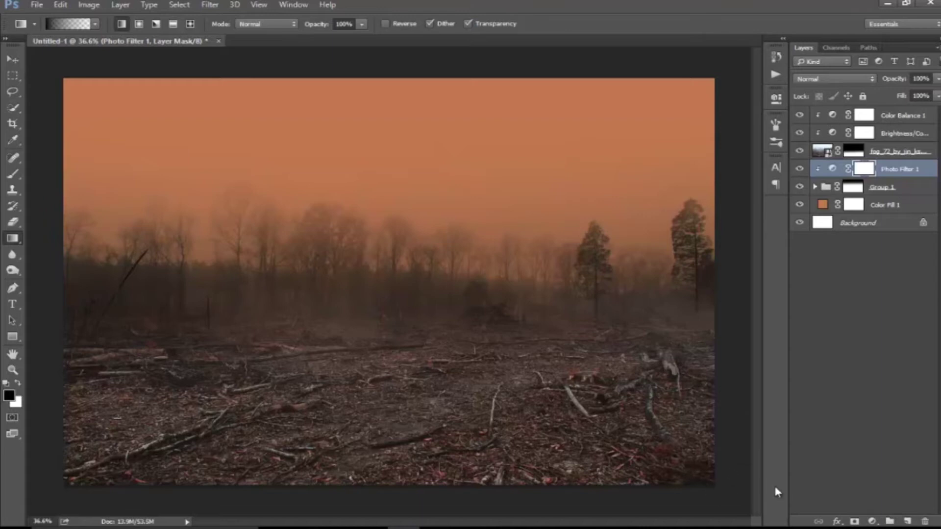
Step: Group the fog, adjustment and Color Fill layers into a group named 'land'
{"action": "left_click", "coordinate": [891, 203]}
{"action": "left_click", "coordinate": [909, 169], "text": "shift"}
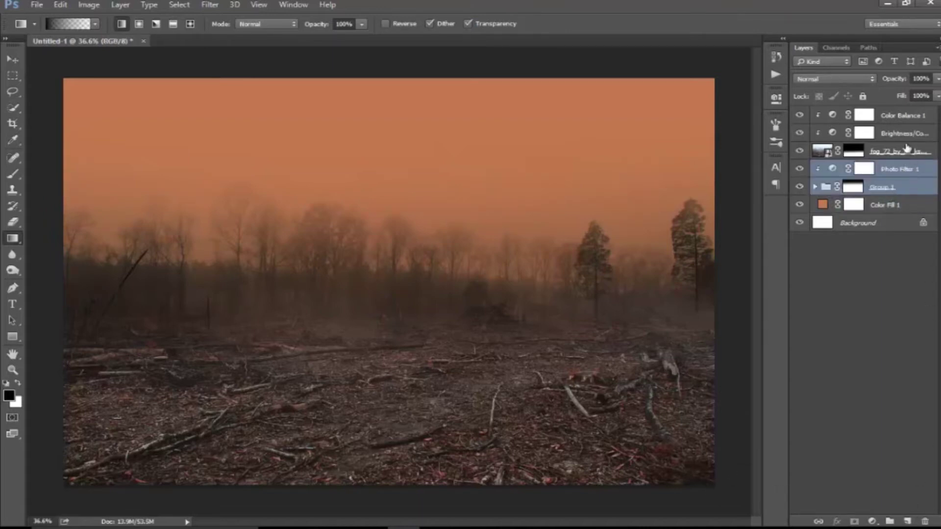
{"action": "left_click", "coordinate": [907, 151], "text": "shift"}
{"action": "left_click", "coordinate": [906, 135], "text": "shift"}
{"action": "left_click", "coordinate": [904, 118], "text": "shift"}
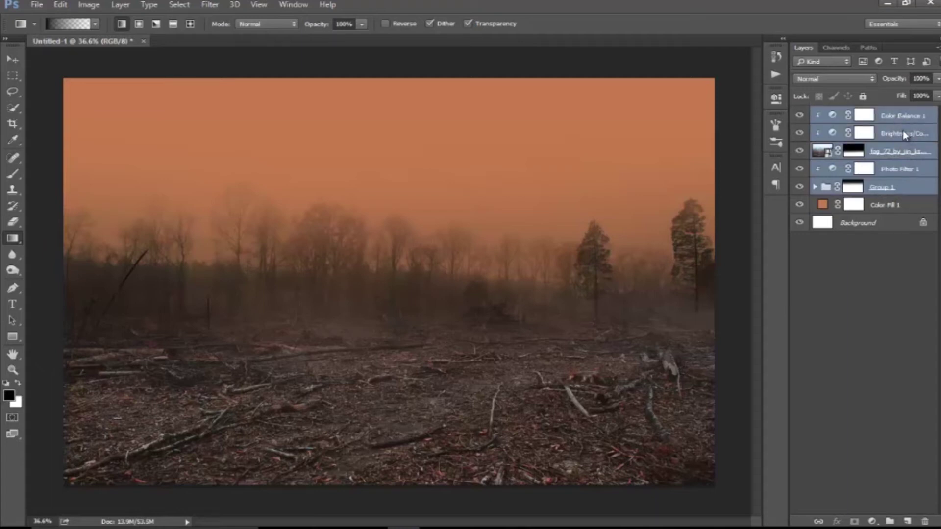
{"action": "right_click", "coordinate": [903, 131]}
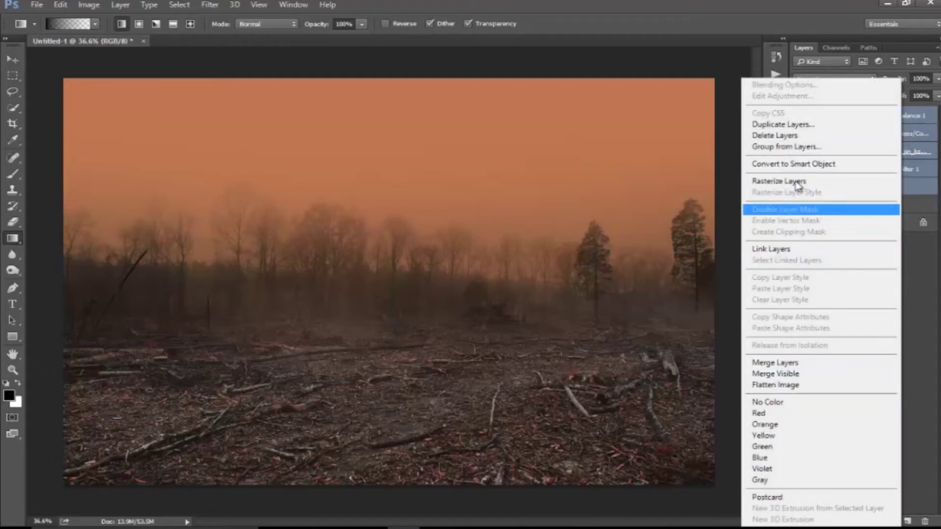
{"action": "left_click", "coordinate": [801, 146]}
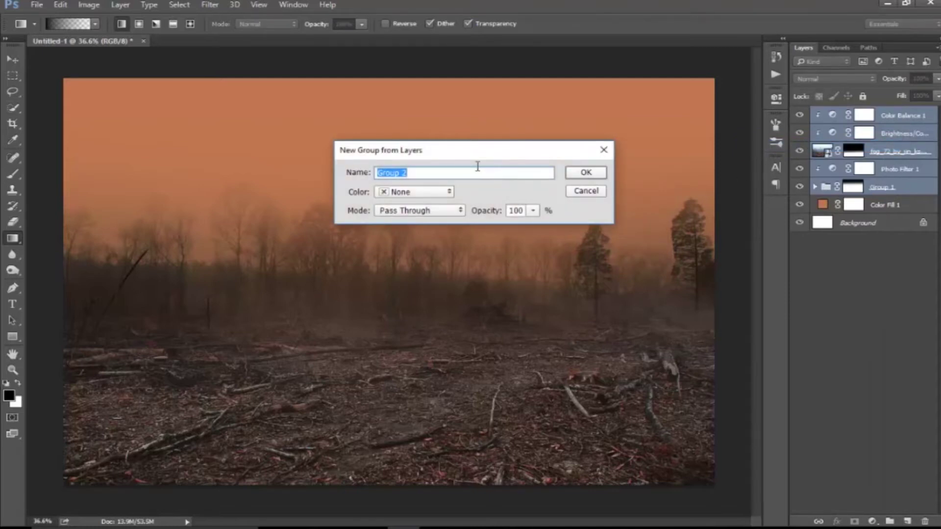
{"action": "type", "text": "land"}
{"action": "key", "text": "Return"}
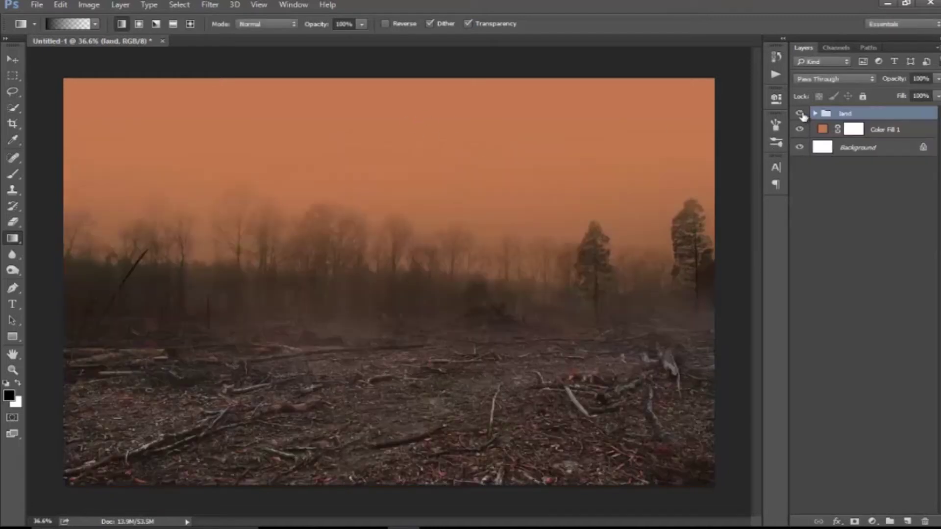
{"action": "left_click", "coordinate": [815, 114]}
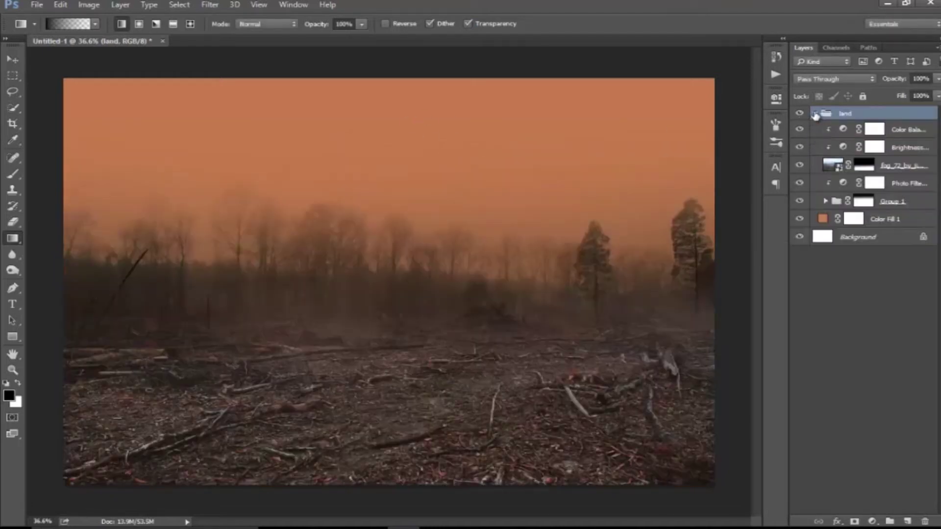
{"action": "left_click", "coordinate": [815, 114]}
Step: Bring the IMG_7749 sky photo into the composition above Color Fill 1
{"action": "left_click", "coordinate": [882, 130]}
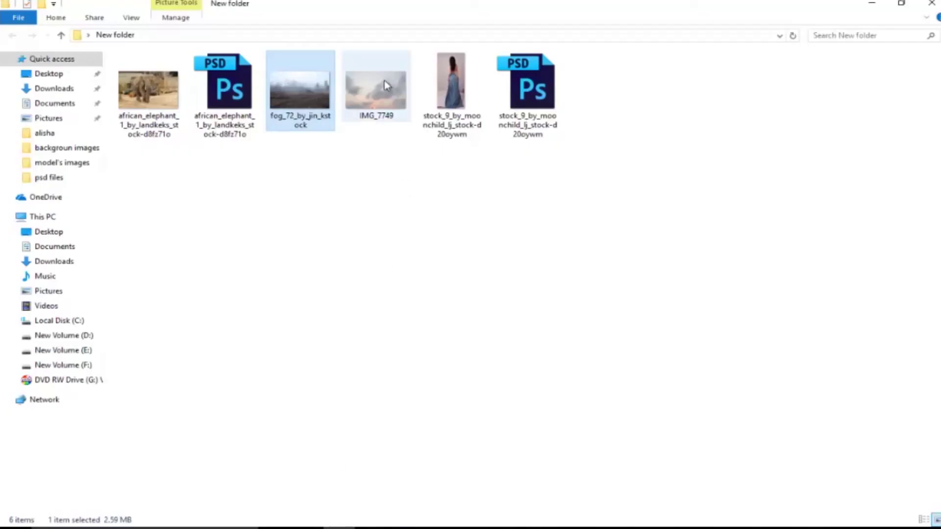
{"action": "left_click_drag", "start_coordinate": [376, 91], "coordinate": [402, 527]}
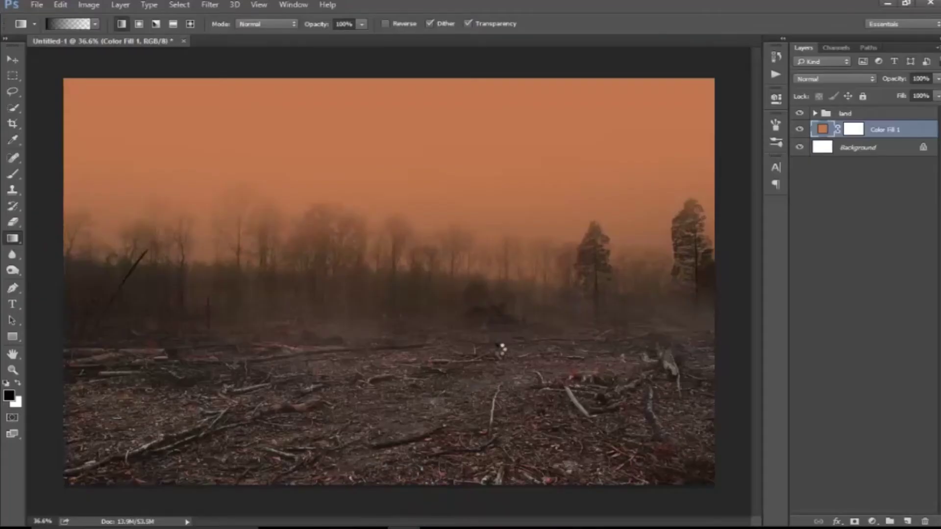
{"action": "left_click_drag", "start_coordinate": [402, 527], "coordinate": [502, 343]}
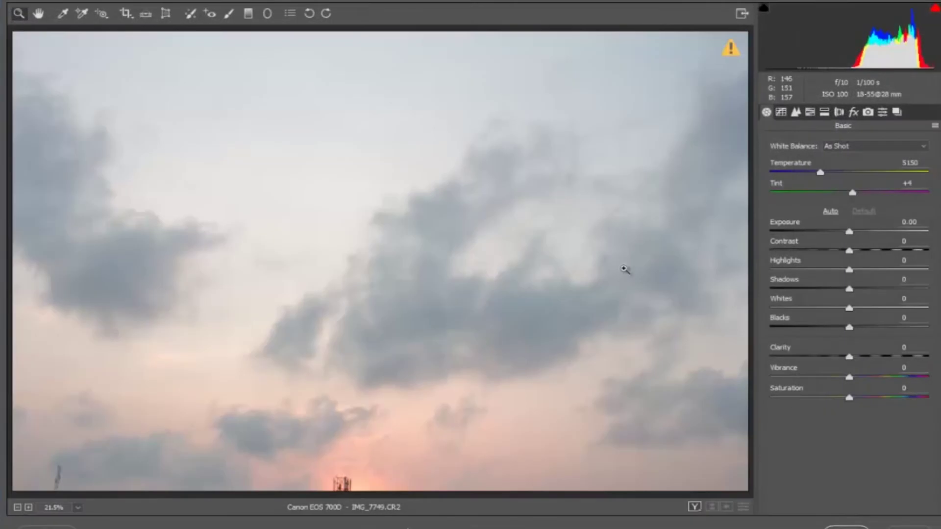
Step: Accept IMG_7749's Camera Raw settings and squash it to fill the sky above the treeline
{"action": "left_click", "coordinate": [846, 527]}
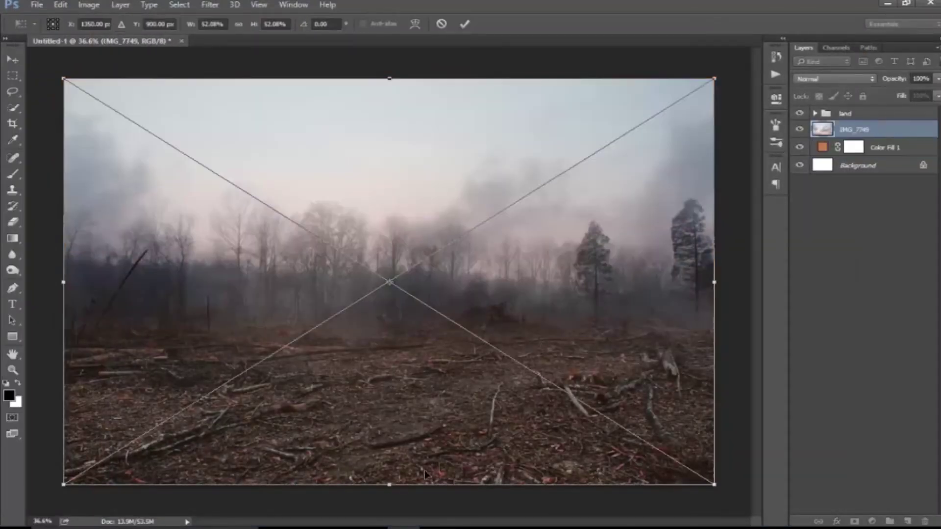
{"action": "left_click_drag", "start_coordinate": [389, 476], "coordinate": [389, 311]}
{"action": "mouse_move", "coordinate": [603, 251]}
{"action": "left_mouse_down"}
{"action": "mouse_move", "coordinate": [606, 186]}
{"action": "mouse_move", "coordinate": [630, 180]}
{"action": "left_mouse_up"}
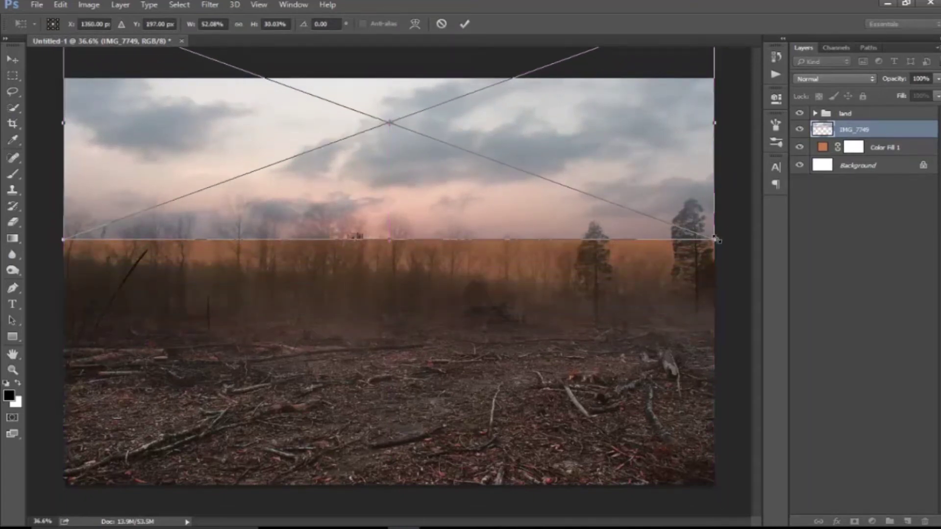
{"action": "left_click_drag", "start_coordinate": [716, 239], "coordinate": [730, 245]}
{"action": "left_click_drag", "start_coordinate": [668, 210], "coordinate": [677, 231]}
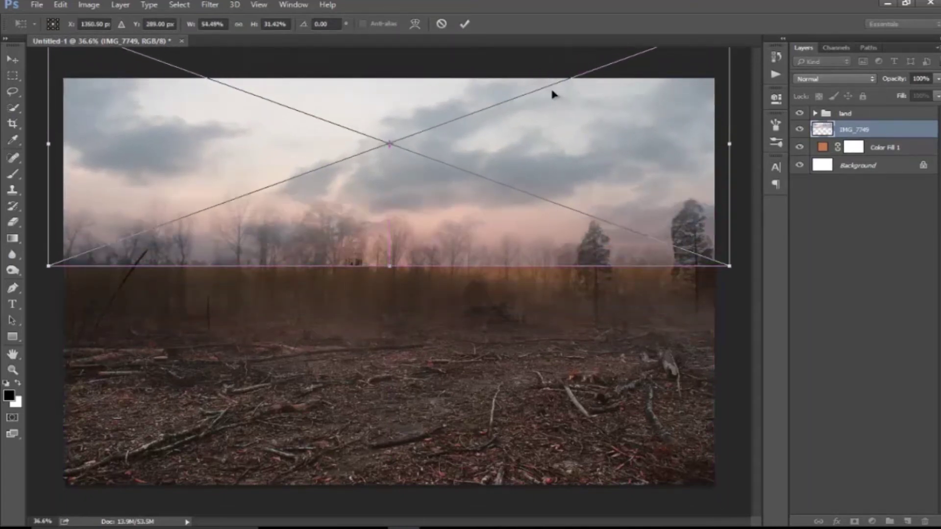
{"action": "left_click", "coordinate": [464, 23]}
{"action": "key", "text": "g"}
{"action": "left_click", "coordinate": [855, 522]}
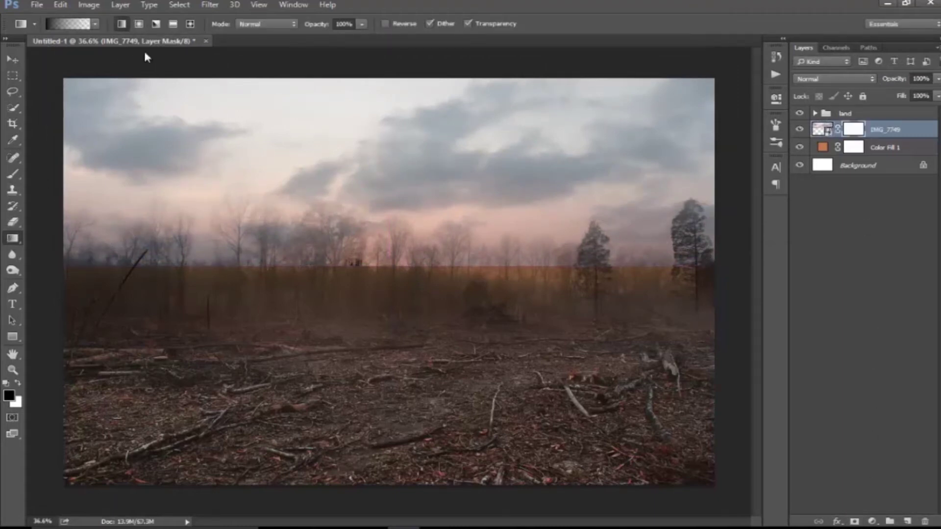
Step: Draw vertical gradients on the sky mask so its bottom blends into the treeline
{"action": "left_click_drag", "start_coordinate": [381, 329], "coordinate": [381, 183]}
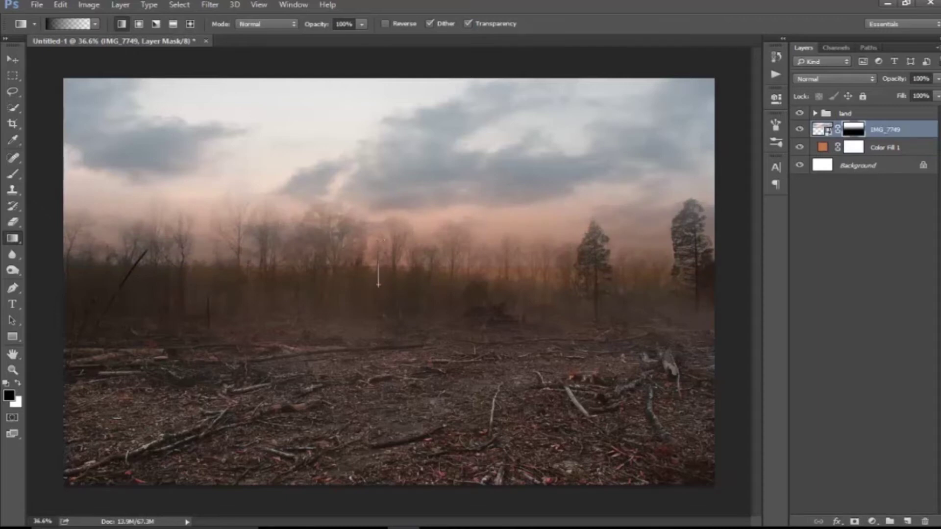
{"action": "left_click_drag", "start_coordinate": [380, 288], "coordinate": [381, 230]}
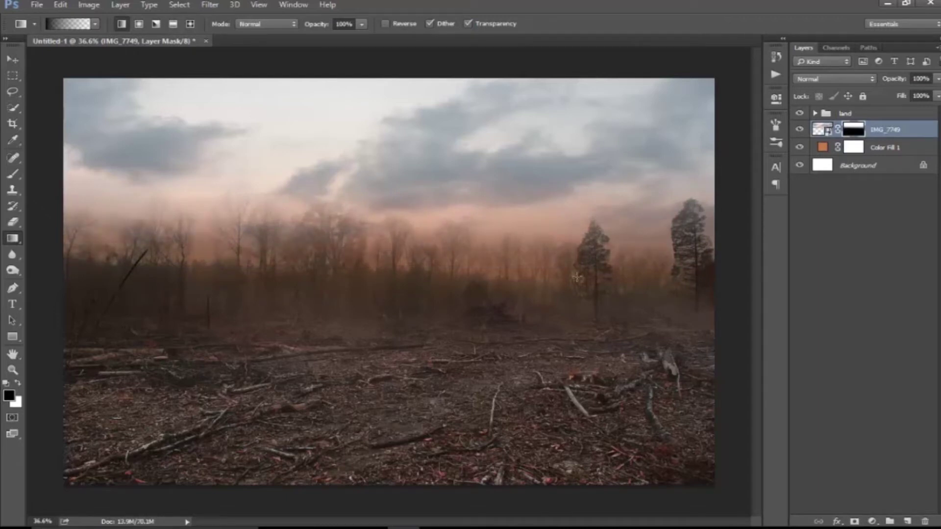
{"action": "left_click", "coordinate": [800, 129]}
{"action": "left_click", "coordinate": [800, 129]}
Step: Clip a Brightness/Contrast layer to the sky at brightness -150, contrast -50, and compare it
{"action": "left_click", "coordinate": [872, 521]}
{"action": "left_click", "coordinate": [883, 333]}
{"action": "left_click", "coordinate": [660, 299]}
{"action": "left_click_drag", "start_coordinate": [611, 159], "coordinate": [561, 158]}
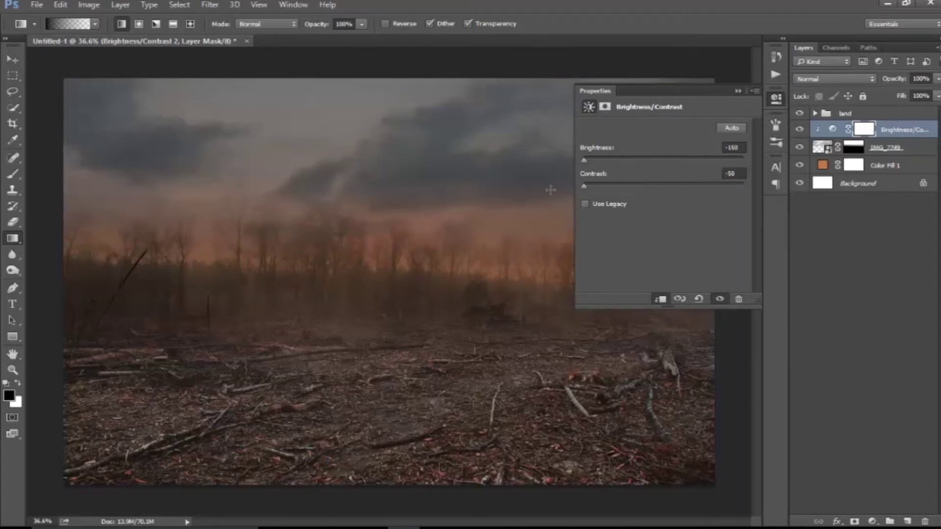
{"action": "left_click", "coordinate": [738, 91]}
{"action": "left_click", "coordinate": [801, 131]}
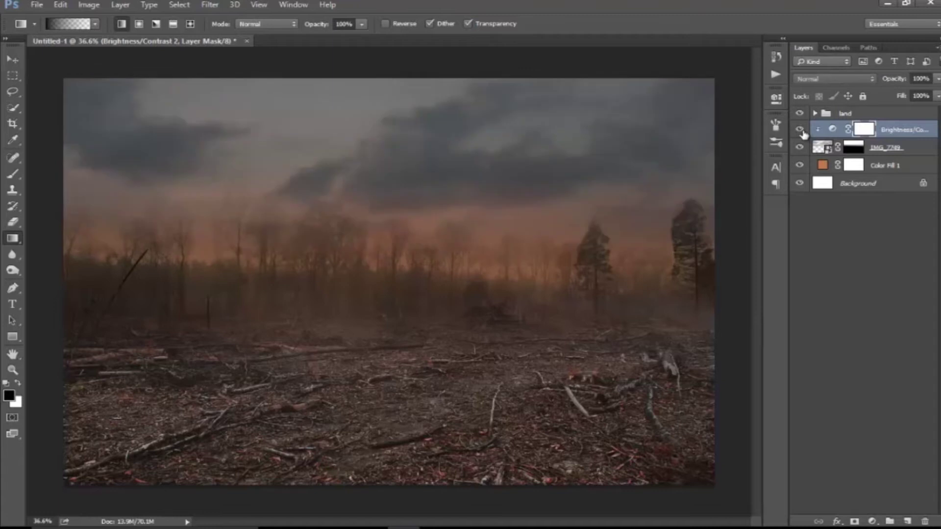
{"action": "left_click", "coordinate": [801, 130]}
{"action": "left_click", "coordinate": [872, 521]}
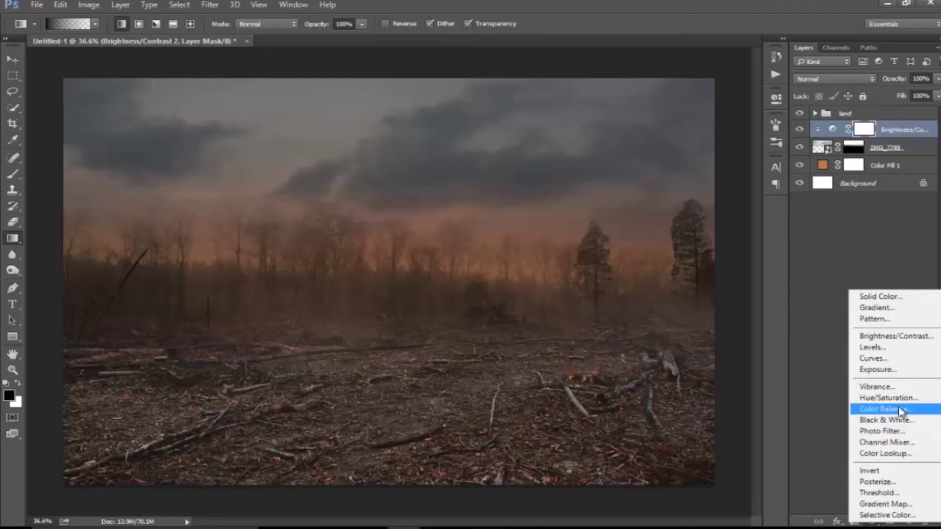
Step: Clip a Photo Filter to the sky using custom blue 0091cd at 60% density
{"action": "left_click", "coordinate": [891, 432]}
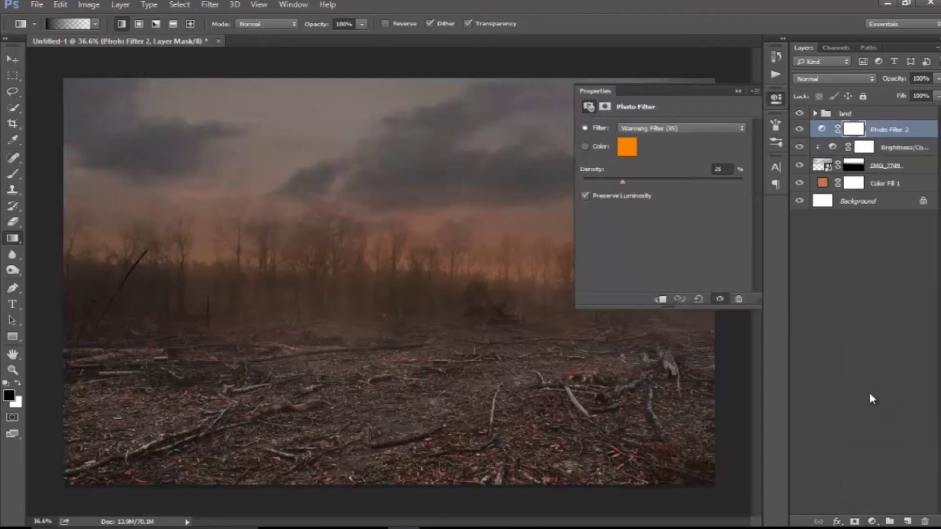
{"action": "left_click", "coordinate": [584, 147]}
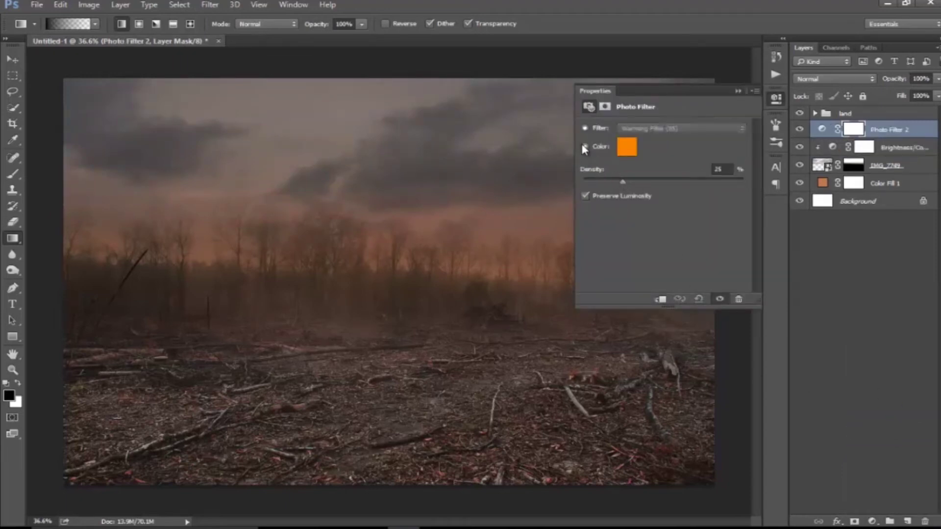
{"action": "left_click", "coordinate": [629, 150]}
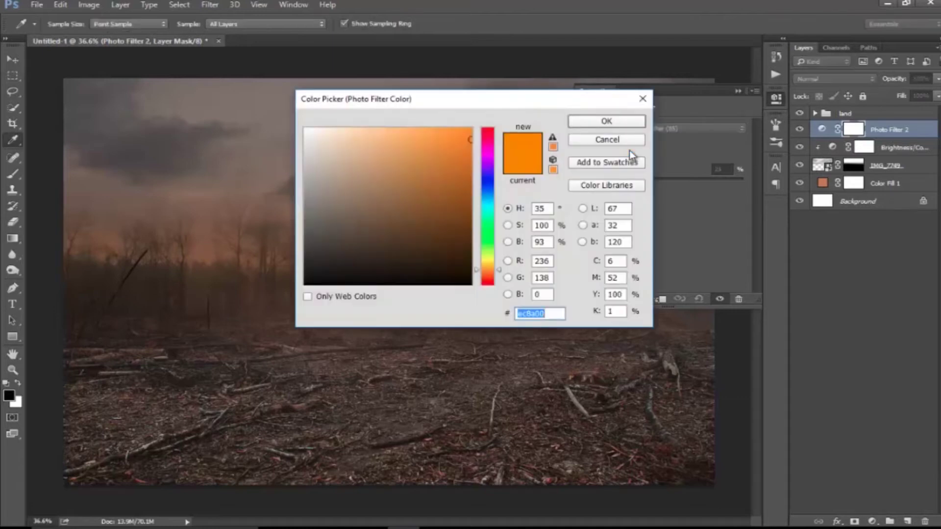
{"action": "type", "text": "00"}
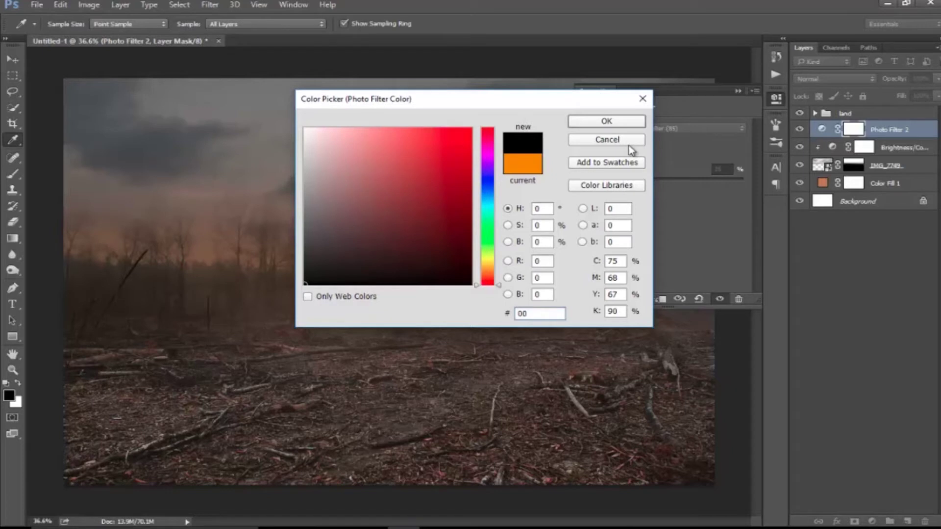
{"action": "type", "text": "91c"}
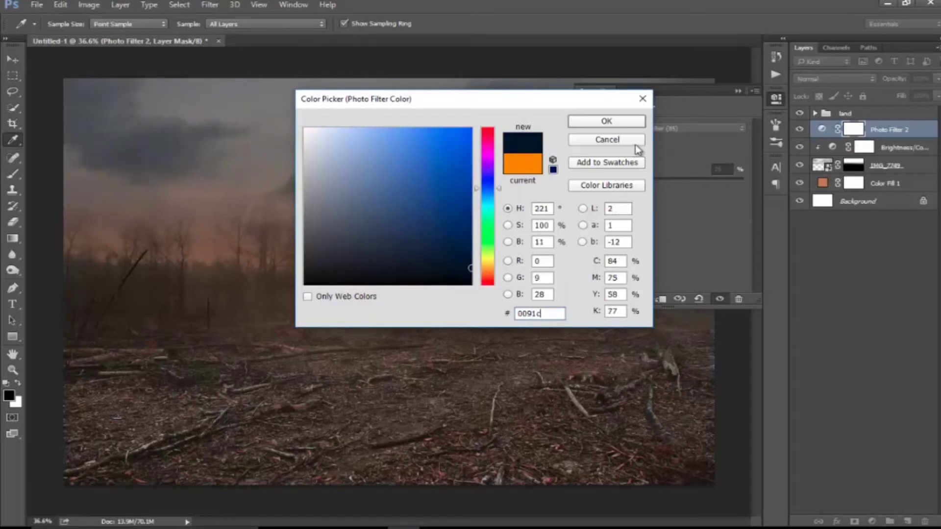
{"action": "type", "text": "d"}
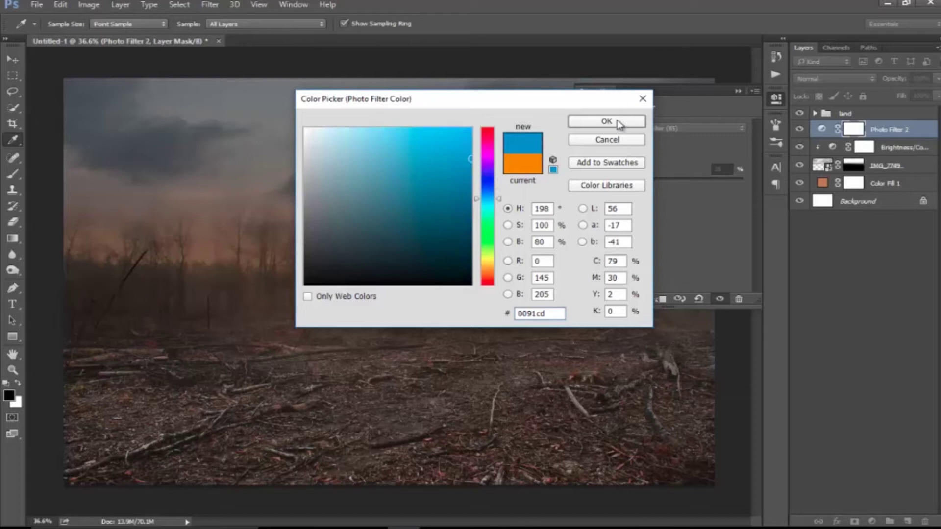
{"action": "left_click", "coordinate": [616, 121]}
{"action": "left_click", "coordinate": [660, 299]}
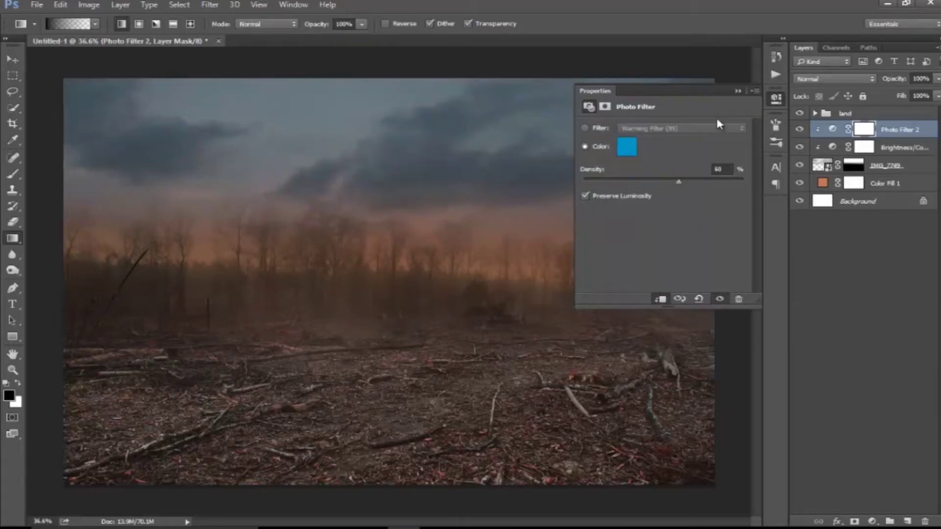
{"action": "left_click", "coordinate": [737, 91]}
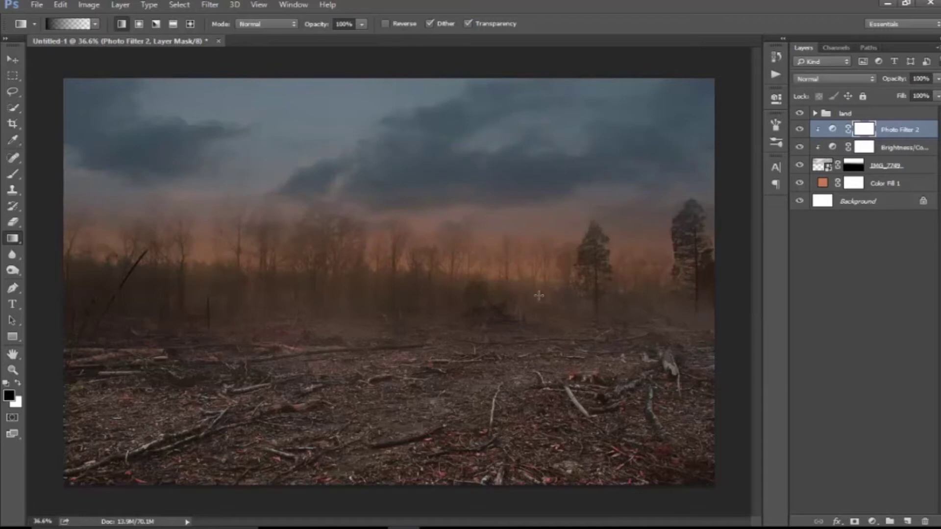
Step: Add a new layer above Color Fill 1 and set the foreground to grey 8f8f8f at brightness 50
{"action": "left_click", "coordinate": [863, 167]}
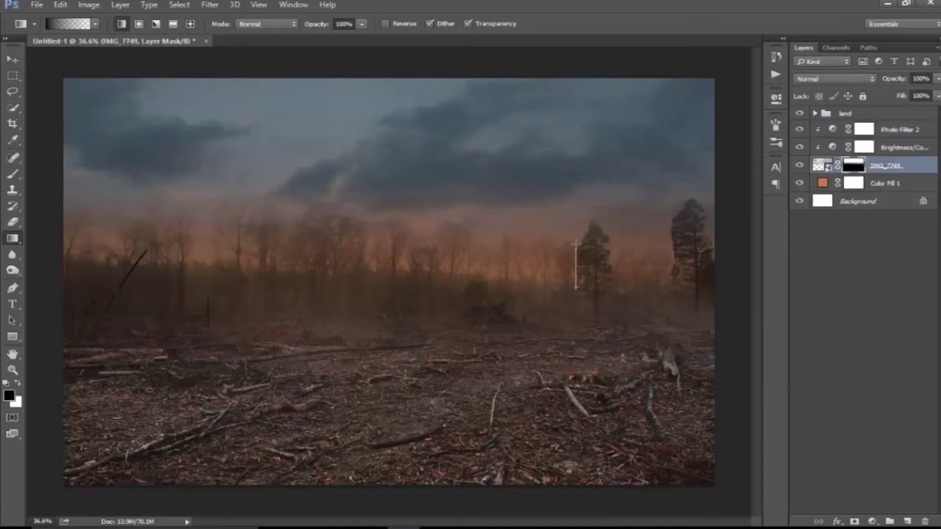
{"action": "left_click", "coordinate": [892, 184]}
{"action": "left_click", "coordinate": [907, 521]}
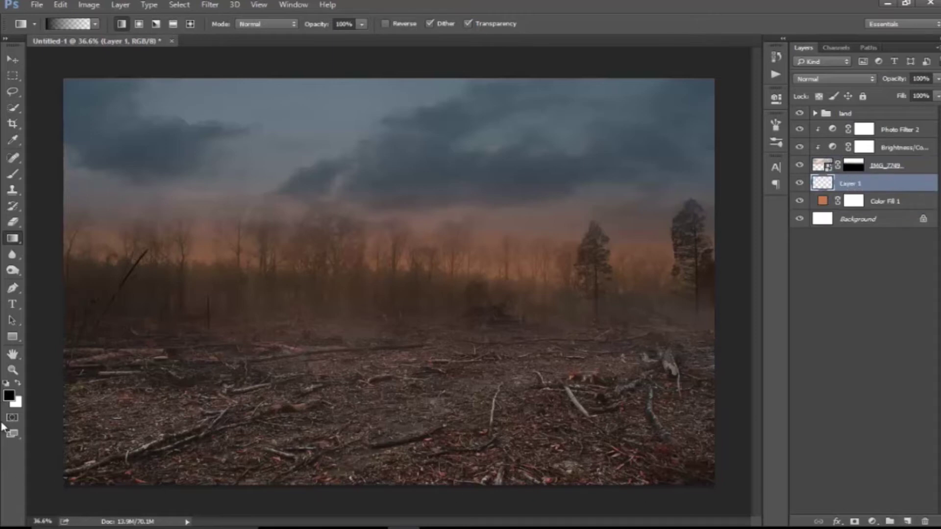
{"action": "left_click", "coordinate": [10, 397]}
{"action": "type", "text": "8f8f8f"}
{"action": "left_click", "coordinate": [539, 242]}
{"action": "type", "text": "50"}
{"action": "left_click", "coordinate": [607, 121]}
Step: Draw a grey gradient in from the right edge and stretch it wider across the canvas
{"action": "key", "text": "g"}
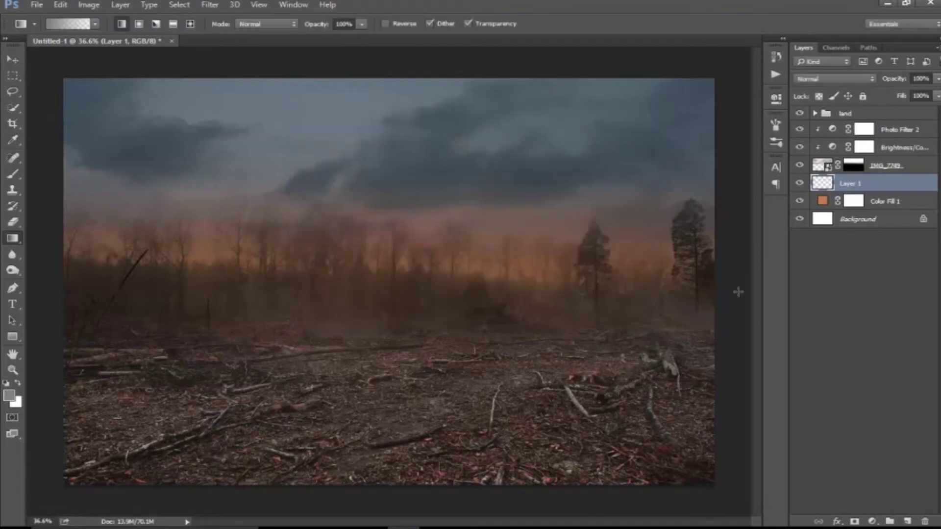
{"action": "left_click_drag", "start_coordinate": [734, 255], "coordinate": [360, 255]}
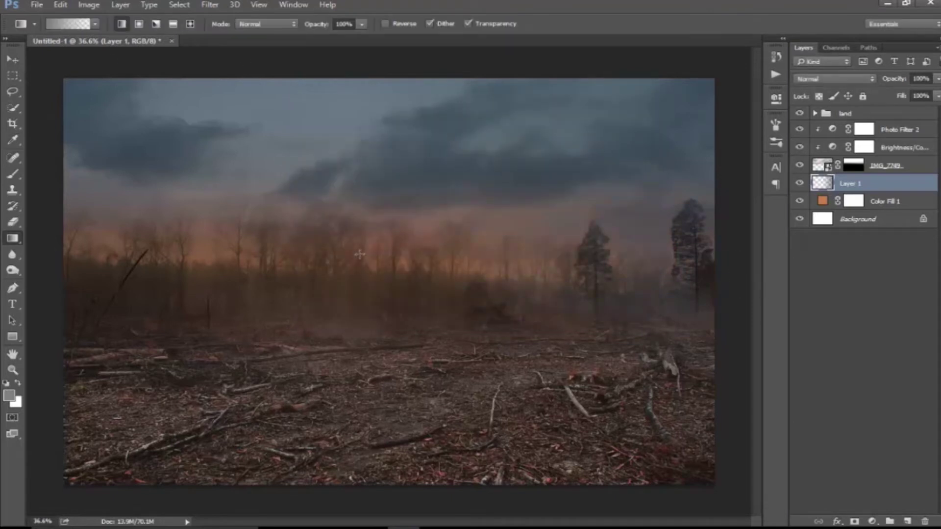
{"action": "left_click", "coordinate": [12, 60]}
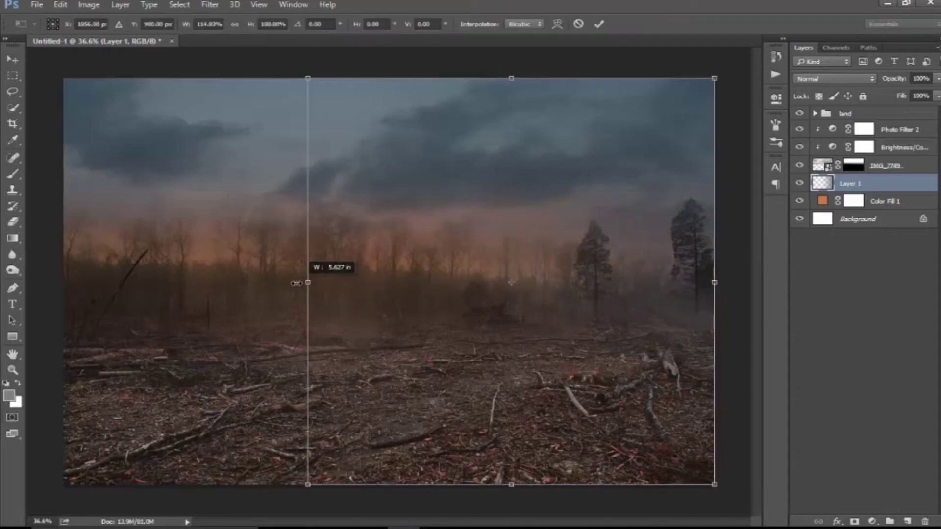
{"action": "left_click_drag", "start_coordinate": [360, 283], "coordinate": [263, 283]}
{"action": "left_click_drag", "start_coordinate": [714, 282], "coordinate": [730, 283]}
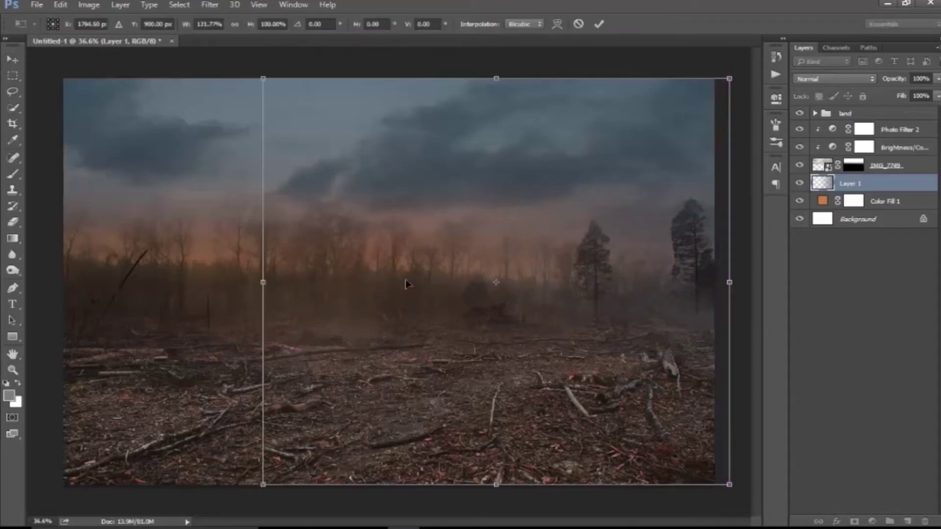
{"action": "left_click_drag", "start_coordinate": [269, 282], "coordinate": [239, 283]}
{"action": "left_click", "coordinate": [599, 23]}
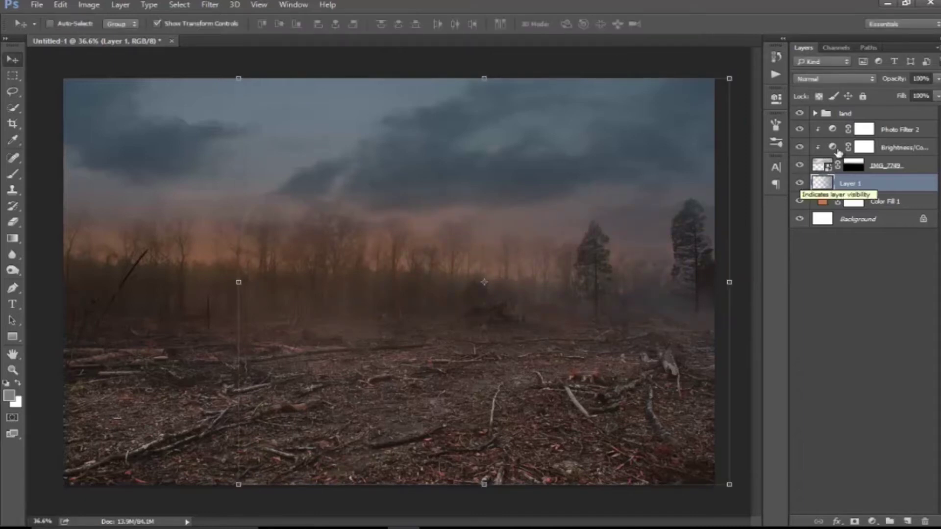
{"action": "left_click", "coordinate": [903, 136]}
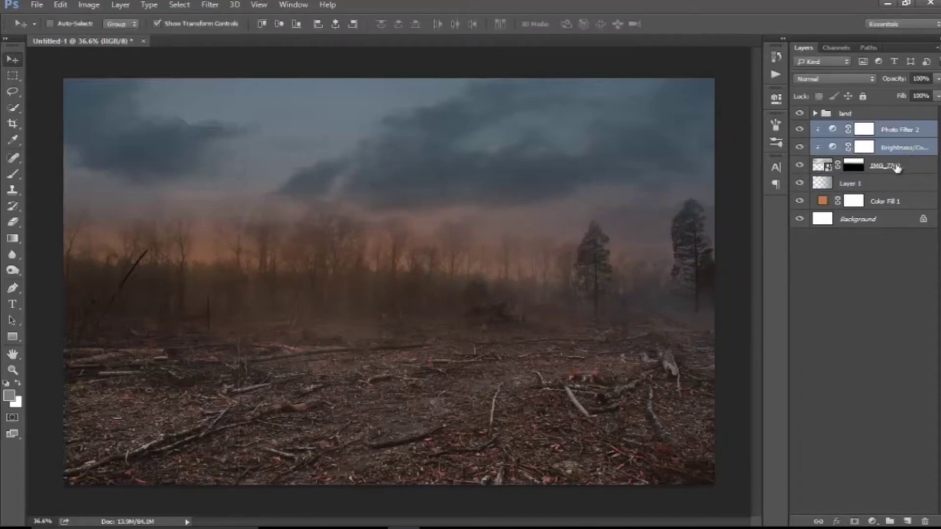
Step: Group Photo Filter 2, Brightness/Contrast and the sky image into a group named 'sky'
{"action": "left_click", "coordinate": [896, 168], "text": "shift"}
{"action": "key", "text": "ctrl+g"}
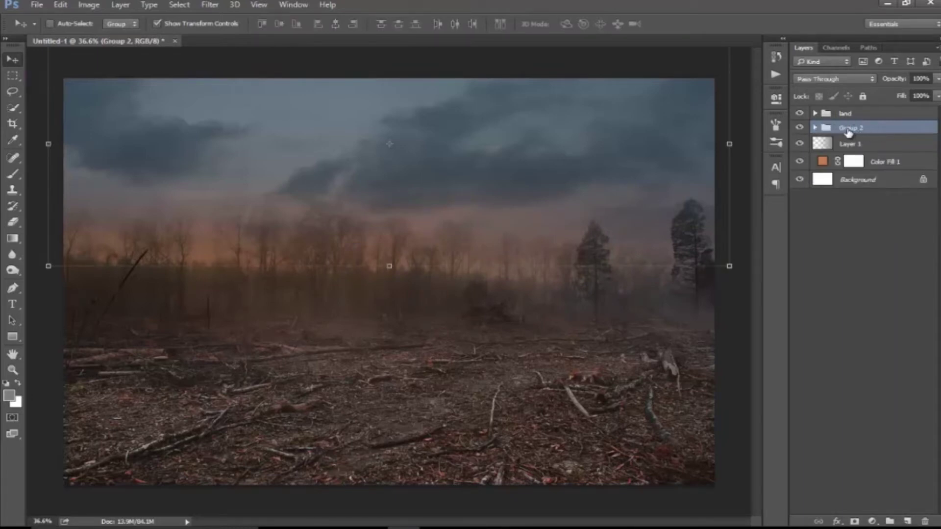
{"action": "double_click", "coordinate": [848, 128]}
{"action": "type", "text": "sky"}
{"action": "key", "text": "Return"}
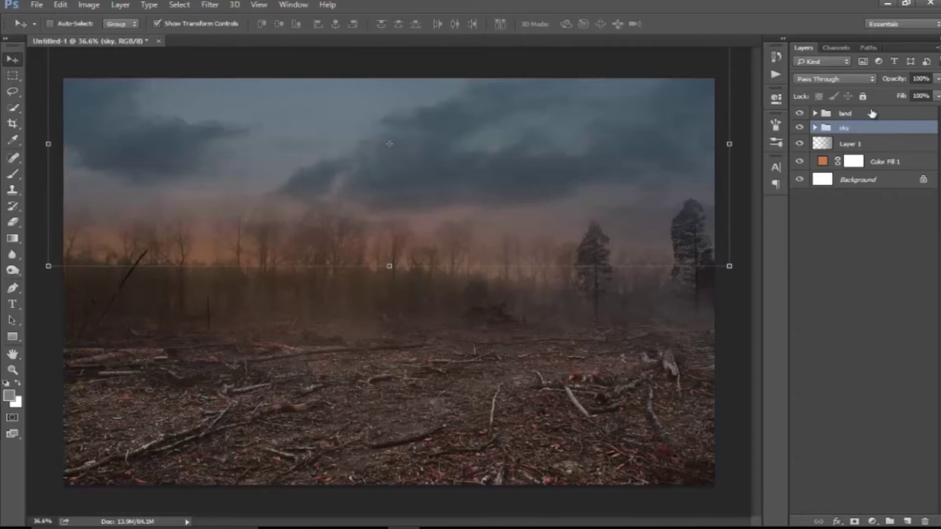
Step: Collapse the land group and open the elephant PSD from the source-images folder
{"action": "left_click", "coordinate": [872, 114]}
{"action": "left_click", "coordinate": [815, 127]}
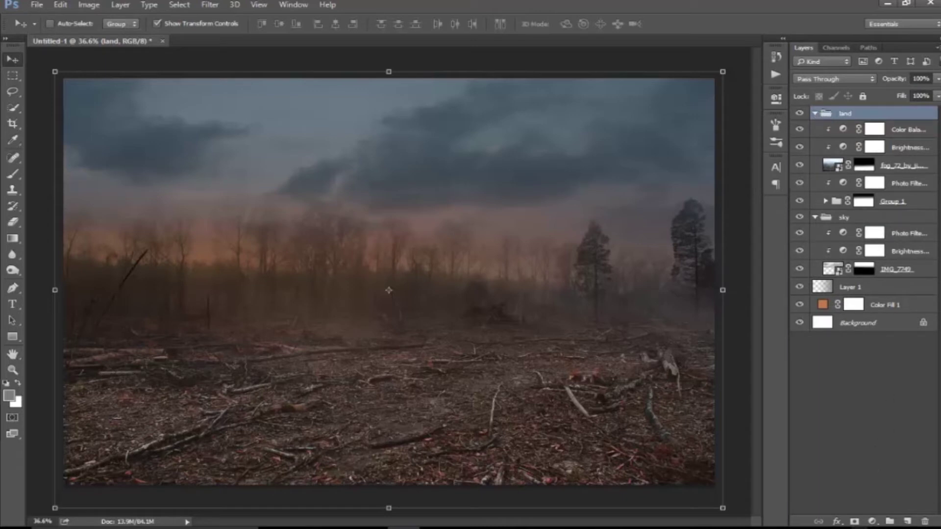
{"action": "left_click", "coordinate": [816, 114]}
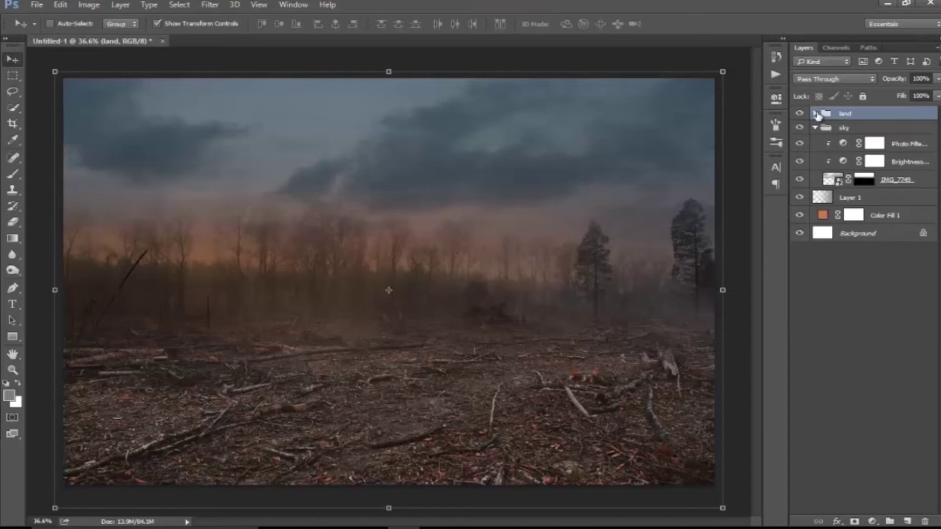
{"action": "left_click", "coordinate": [339, 528]}
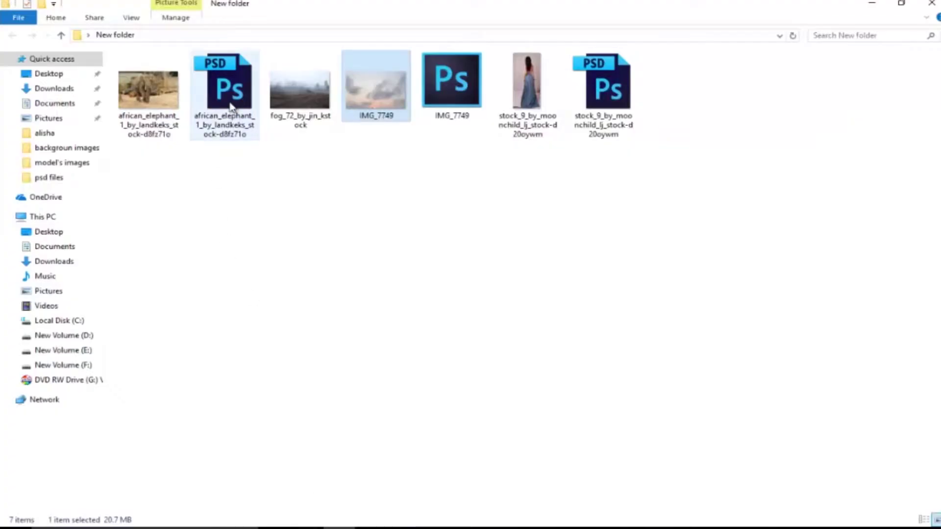
{"action": "double_click", "coordinate": [221, 130]}
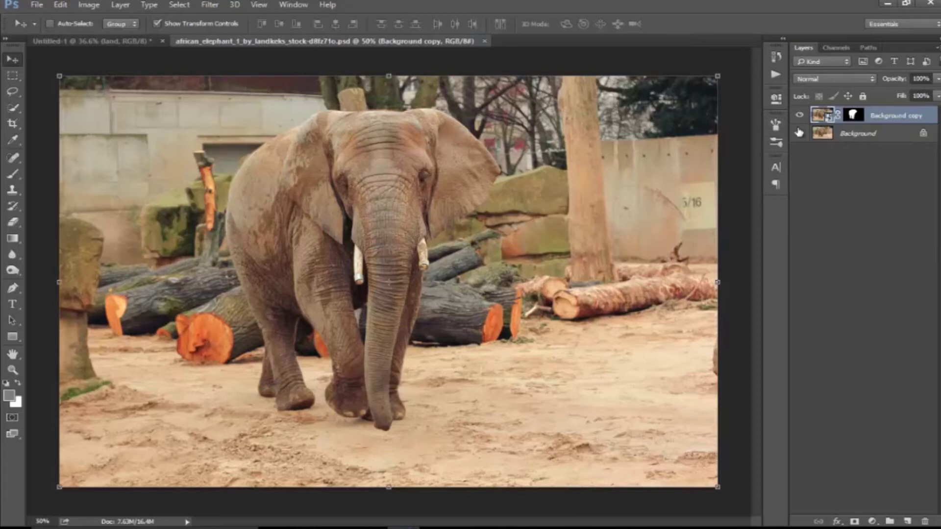
Step: Hide the elephant's Background layer and drag the elephant into the Untitled-1 composite
{"action": "left_click", "coordinate": [799, 133]}
{"action": "left_click_drag", "start_coordinate": [386, 149], "coordinate": [259, 101]}
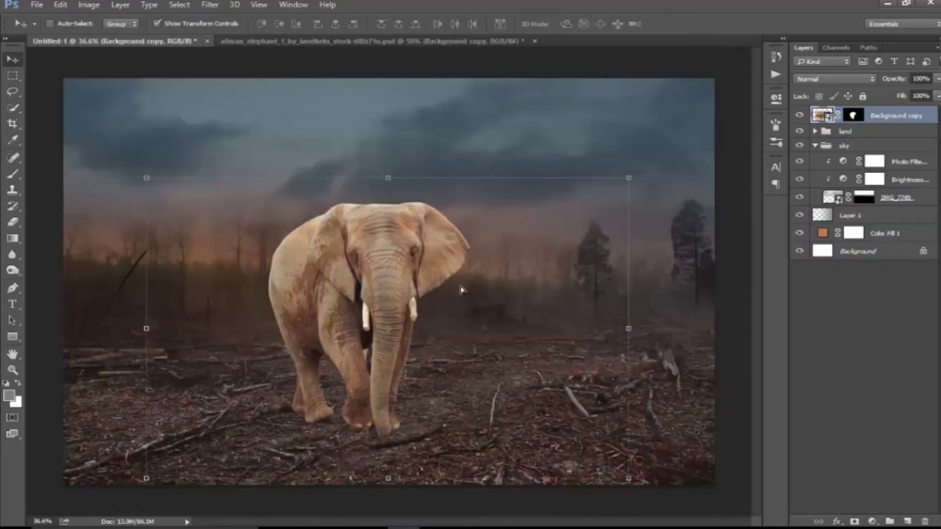
{"action": "left_click_drag", "start_coordinate": [487, 279], "coordinate": [487, 258]}
Step: Scale the elephant to about 118% and centre it on the clearing
{"action": "left_click_drag", "start_coordinate": [625, 154], "coordinate": [679, 123]}
{"action": "mouse_move", "coordinate": [468, 274]}
{"action": "left_mouse_down"}
{"action": "mouse_move", "coordinate": [478, 252]}
{"action": "mouse_move", "coordinate": [473, 263]}
{"action": "left_mouse_up"}
{"action": "left_click_drag", "start_coordinate": [694, 119], "coordinate": [687, 120]}
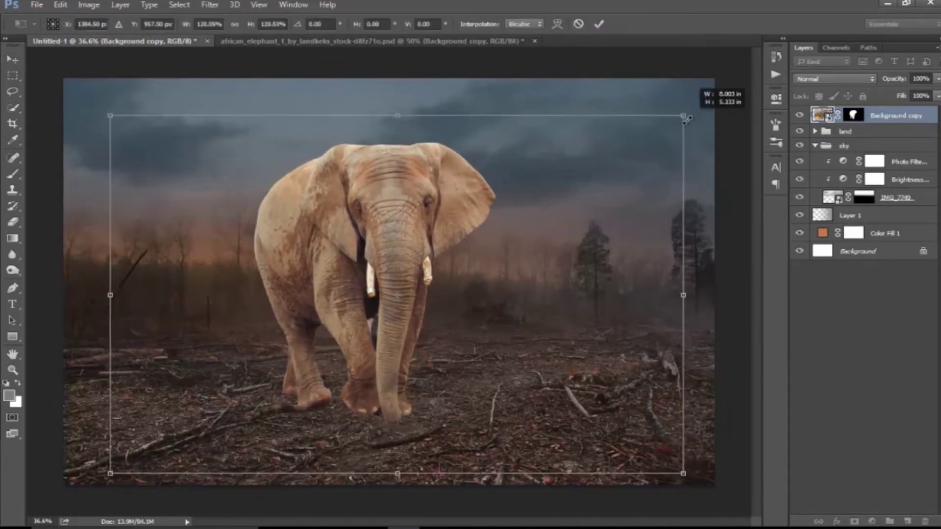
{"action": "left_click_drag", "start_coordinate": [449, 235], "coordinate": [449, 237]}
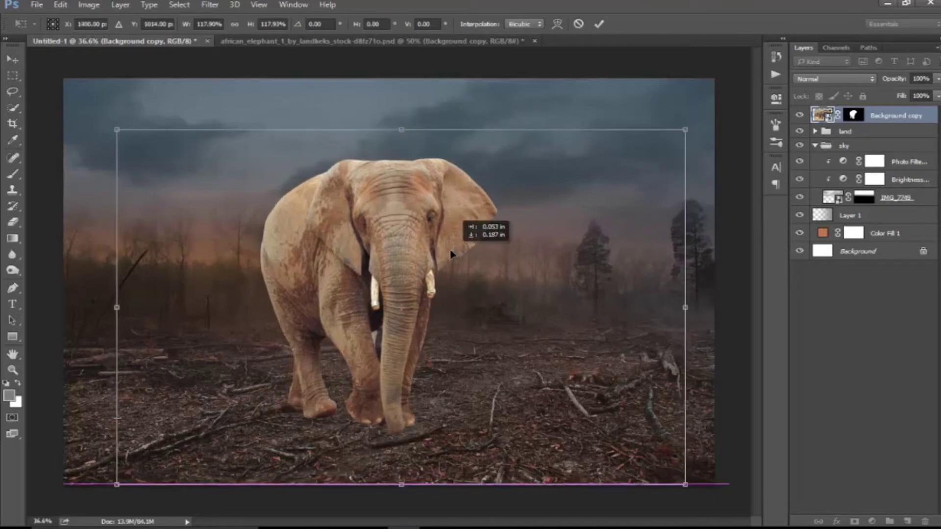
{"action": "key", "text": "shift+Up"}
{"action": "key", "text": "shift+Up"}
{"action": "key", "text": "shift+Up"}
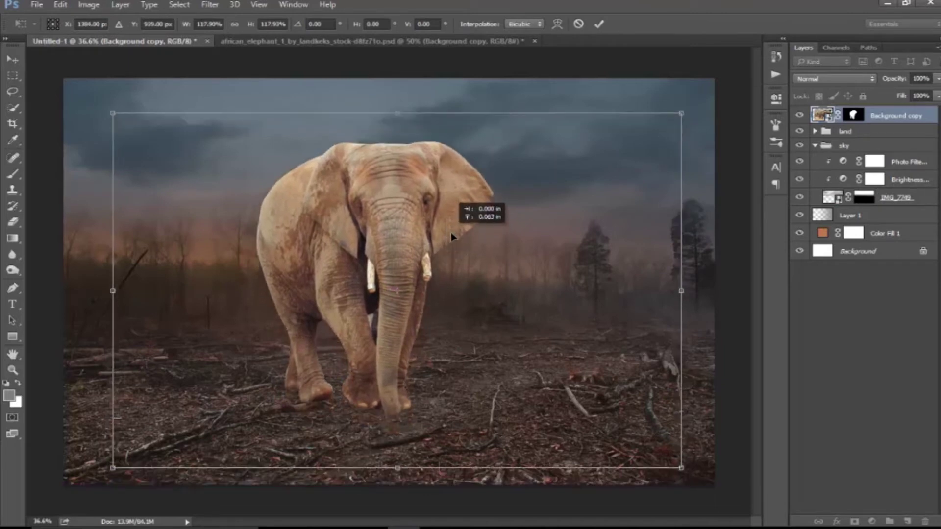
{"action": "left_click_drag", "start_coordinate": [451, 236], "coordinate": [443, 245]}
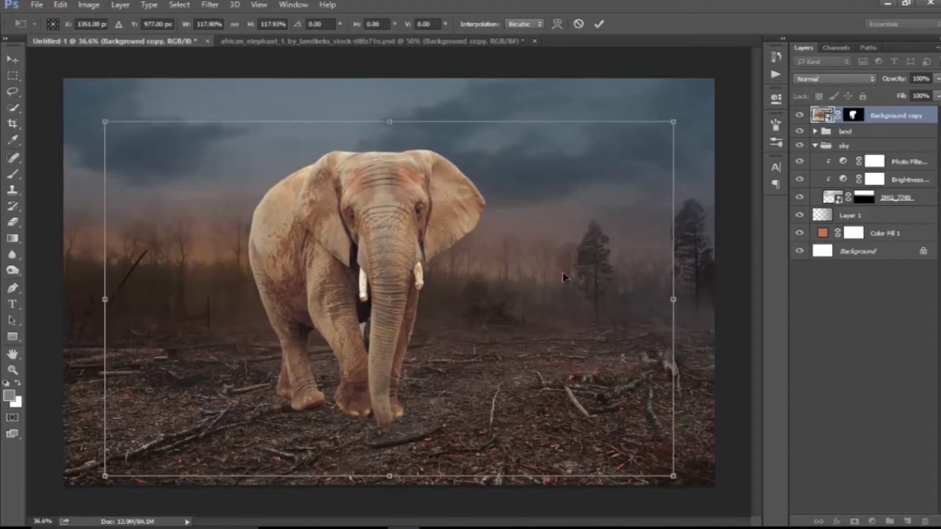
{"action": "left_click", "coordinate": [599, 24]}
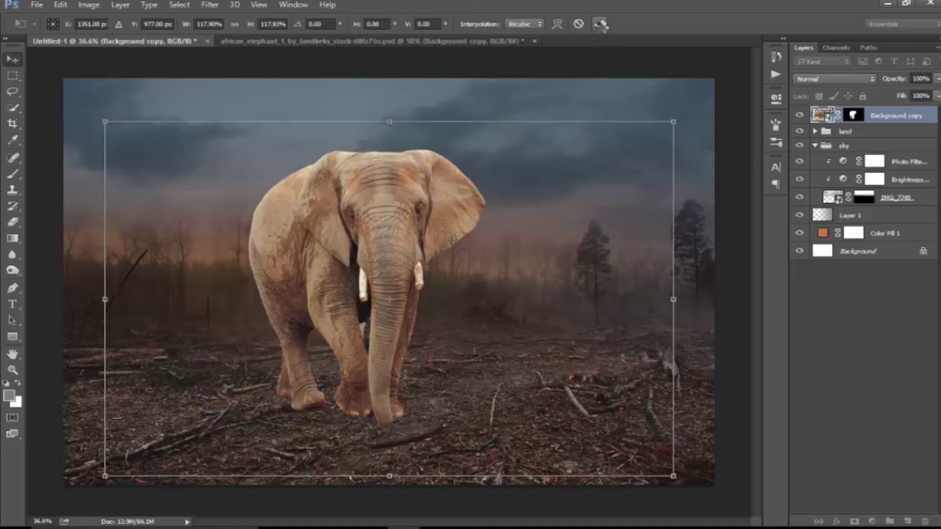
{"action": "left_click", "coordinate": [800, 116]}
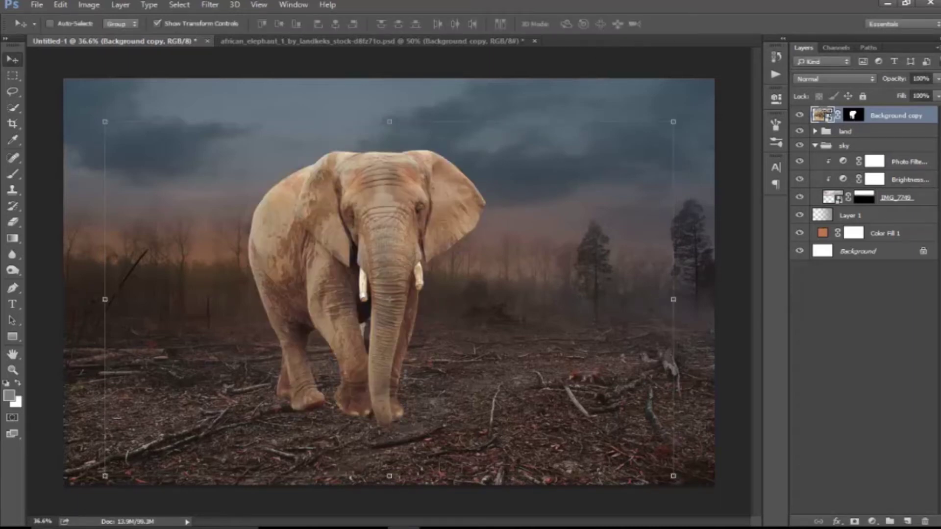
Step: Add a Brightness/Contrast layer clipped to the elephant with Brightness -107 and Contrast -19
{"action": "left_click", "coordinate": [873, 521]}
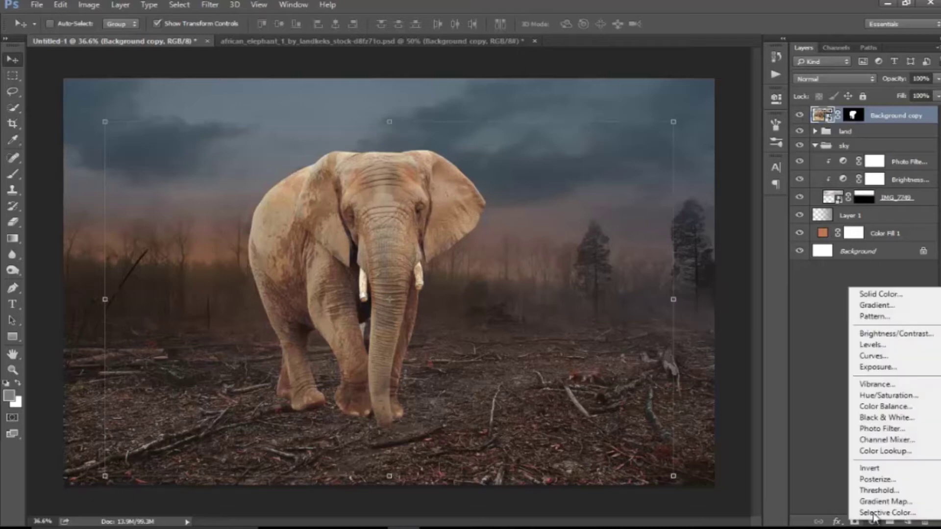
{"action": "left_click", "coordinate": [878, 337]}
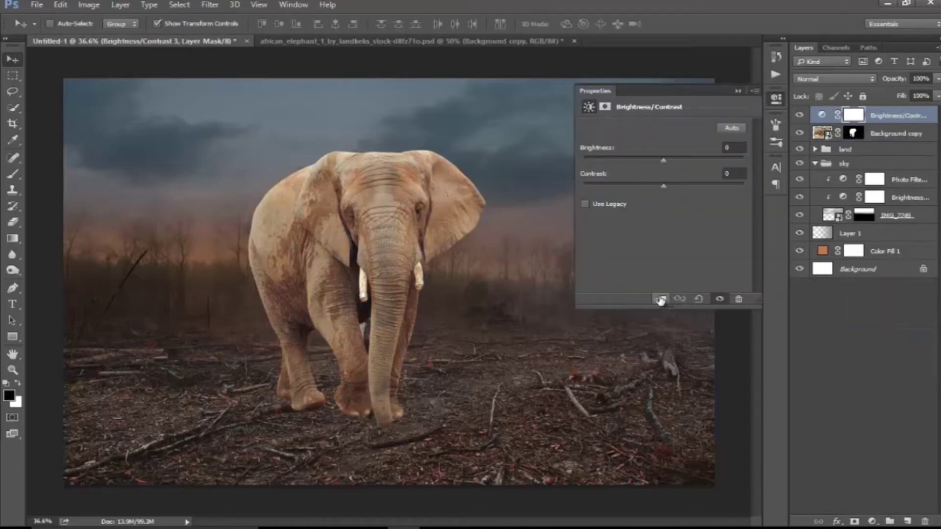
{"action": "left_click", "coordinate": [660, 300]}
{"action": "left_click_drag", "start_coordinate": [633, 162], "coordinate": [624, 160]}
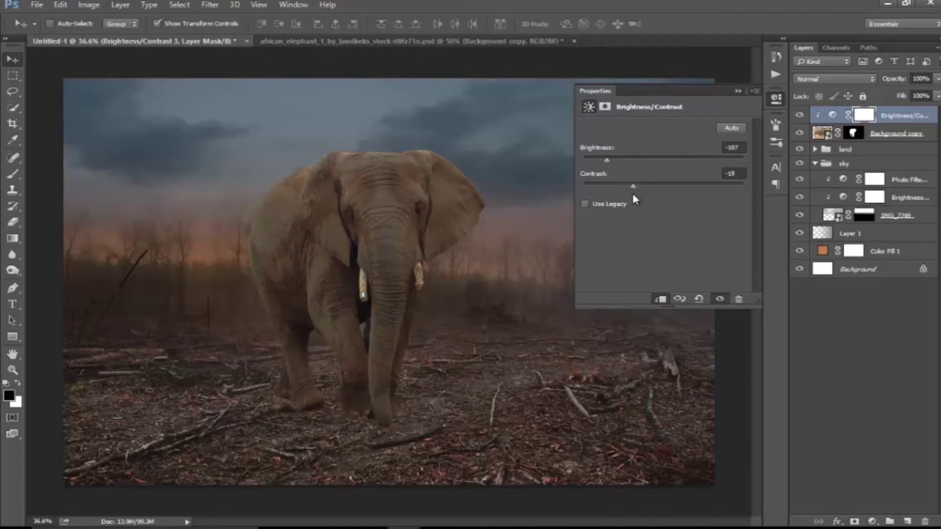
{"action": "left_click", "coordinate": [738, 91]}
{"action": "left_click", "coordinate": [800, 116]}
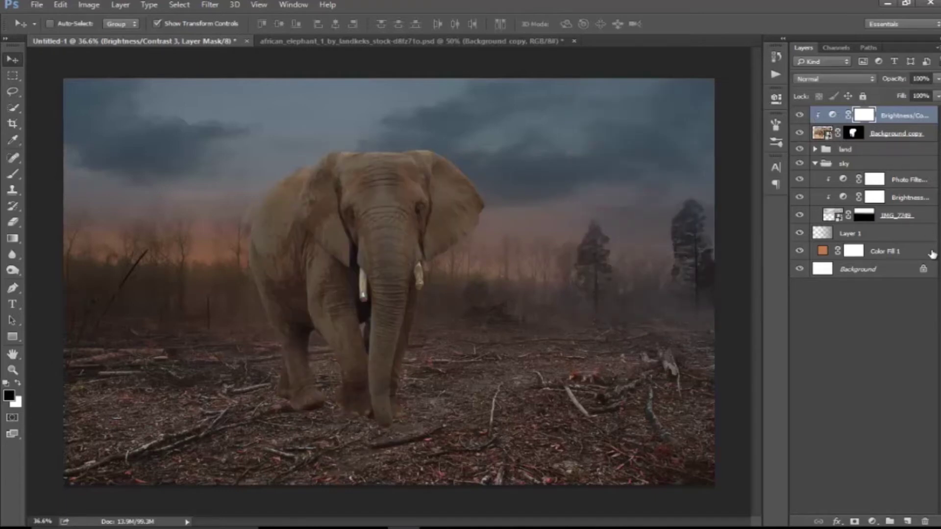
Step: Add a new layer clipped to the elephant and fill it with 50% Gray
{"action": "left_click", "coordinate": [905, 520]}
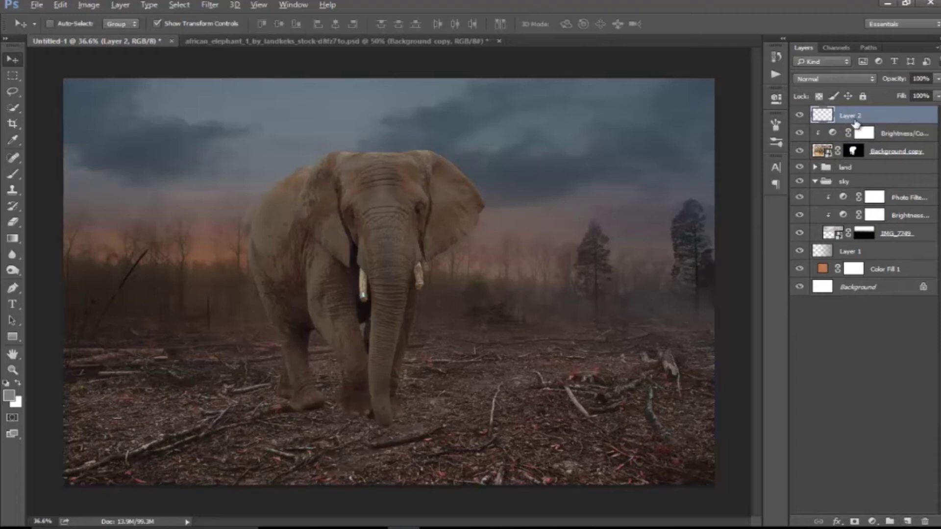
{"action": "left_click", "coordinate": [856, 120], "text": "alt"}
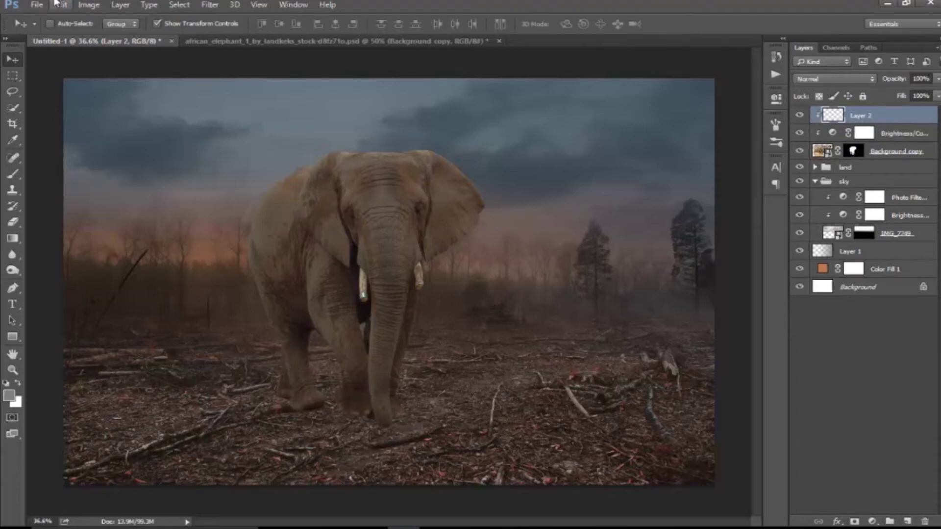
{"action": "left_click", "coordinate": [88, 4]}
{"action": "left_click", "coordinate": [97, 181]}
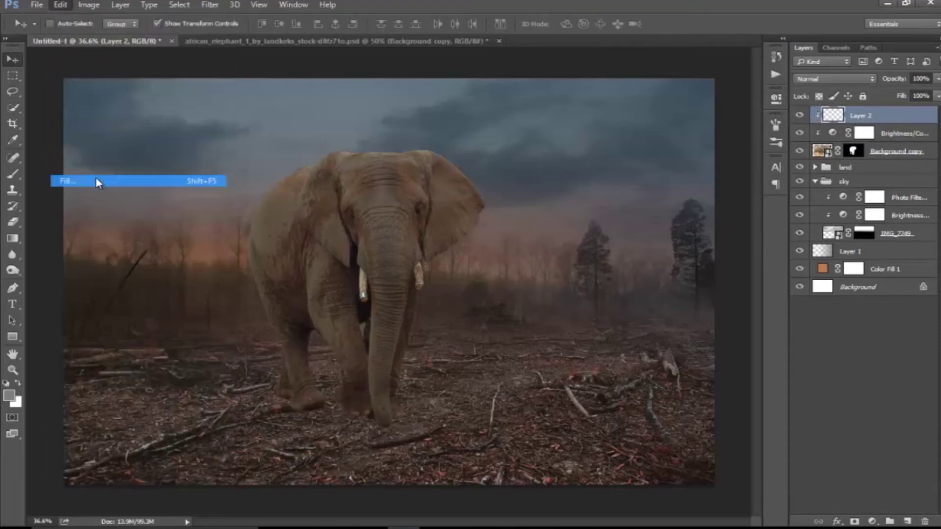
{"action": "left_click", "coordinate": [481, 155]}
{"action": "left_click", "coordinate": [484, 242]}
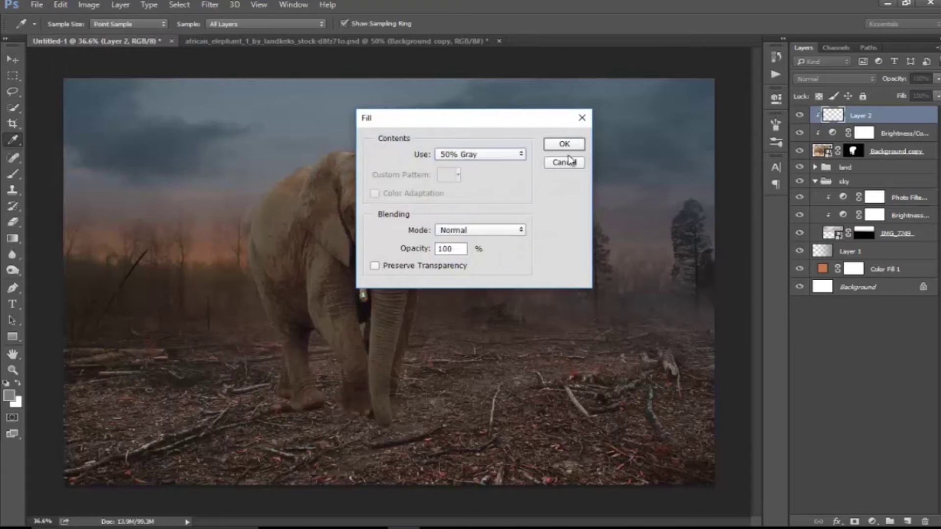
{"action": "left_click", "coordinate": [565, 143]}
{"action": "key", "text": "v"}
Step: Set the gray layer's blend mode to Linear Light
{"action": "left_click", "coordinate": [851, 79]}
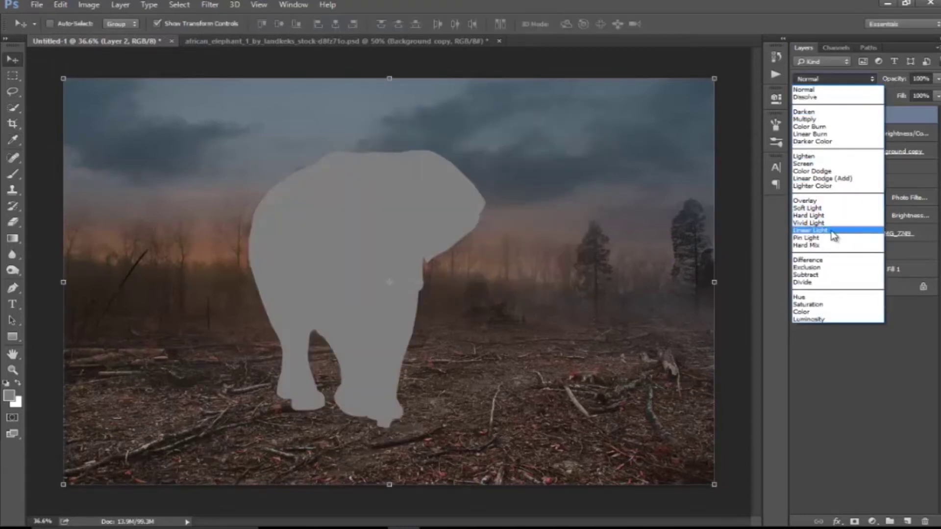
{"action": "left_click", "coordinate": [814, 231]}
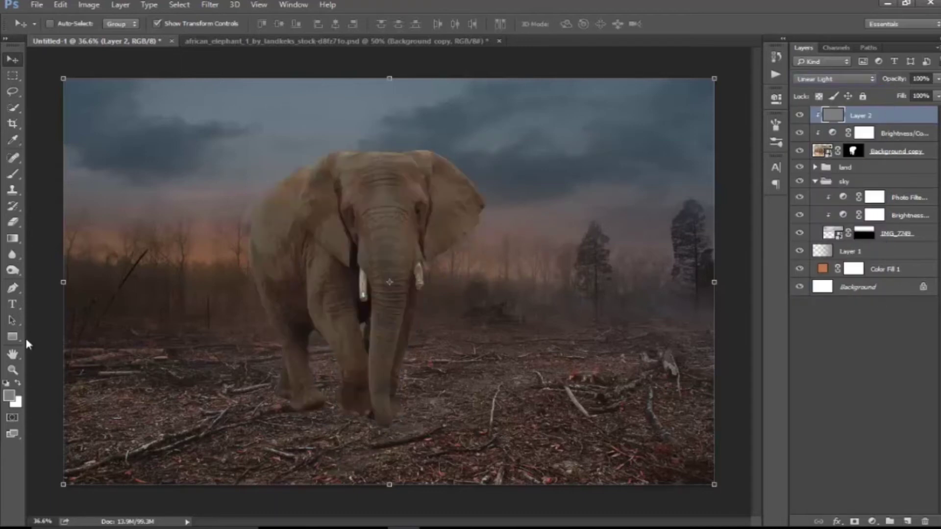
{"action": "left_click", "coordinate": [12, 370]}
Step: Dodge midtones along the top of the elephant's head toward the left ear at 29% exposure
{"action": "left_click_drag", "start_coordinate": [386, 128], "coordinate": [449, 196]}
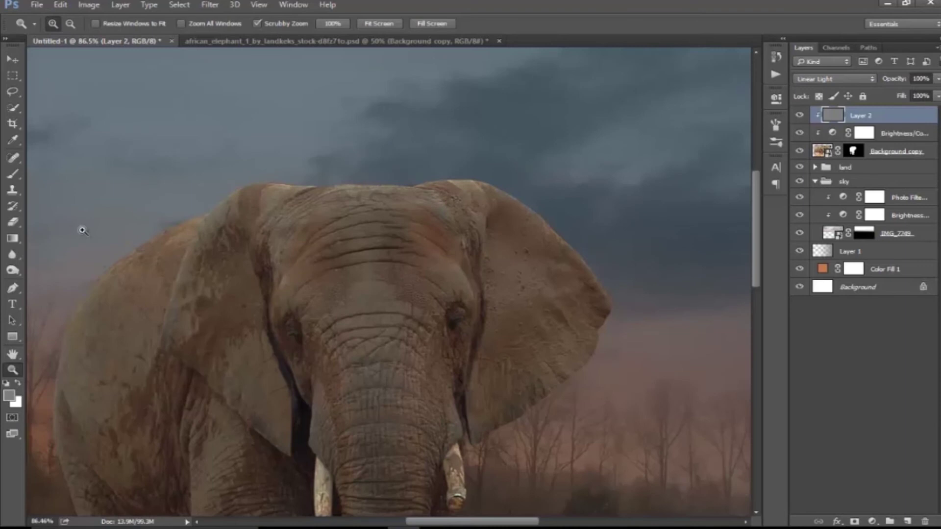
{"action": "right_click", "coordinate": [13, 277]}
{"action": "left_click", "coordinate": [49, 268]}
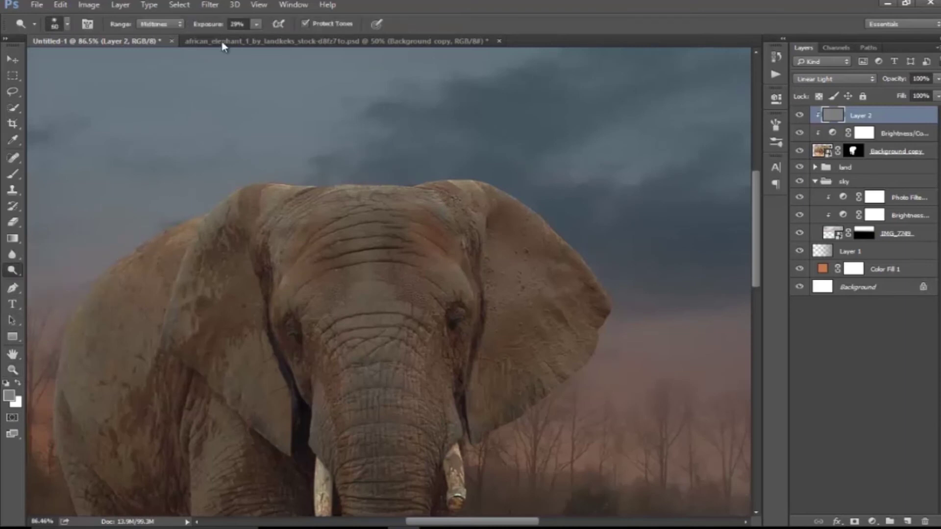
{"action": "scroll", "coordinate": [343, 127], "scroll_direction": "up", "scroll_amount": 3}
{"action": "key", "text": "bracketleft"}
{"action": "key", "text": "bracketleft"}
{"action": "key", "text": "bracketright"}
{"action": "mouse_move", "coordinate": [328, 251]}
{"action": "left_mouse_down"}
{"action": "mouse_move", "coordinate": [496, 250]}
{"action": "mouse_move", "coordinate": [621, 370]}
{"action": "left_mouse_up"}
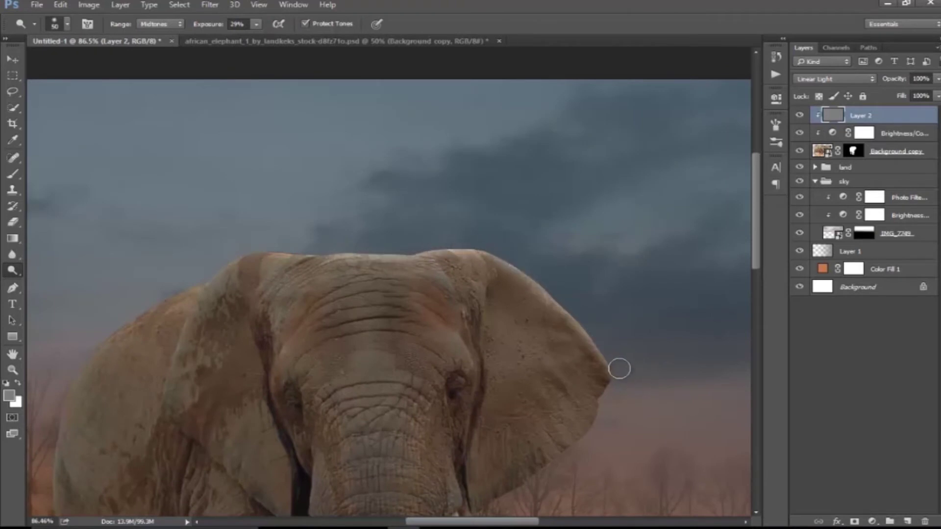
{"action": "mouse_move", "coordinate": [337, 248]}
{"action": "left_mouse_down"}
{"action": "mouse_move", "coordinate": [179, 291]}
{"action": "mouse_move", "coordinate": [258, 320]}
{"action": "mouse_move", "coordinate": [227, 340]}
{"action": "mouse_move", "coordinate": [227, 211]}
{"action": "left_mouse_up"}
Step: Dodge the edges of the elephant's legs, undoing one stray stroke
{"action": "left_click_drag", "start_coordinate": [189, 439], "coordinate": [214, 398]}
{"action": "key", "text": "bracketright"}
{"action": "key", "text": "bracketright"}
{"action": "left_click_drag", "start_coordinate": [248, 244], "coordinate": [277, 348]}
{"action": "mouse_move", "coordinate": [254, 304]}
{"action": "left_mouse_down"}
{"action": "mouse_move", "coordinate": [311, 446]}
{"action": "mouse_move", "coordinate": [248, 351]}
{"action": "mouse_move", "coordinate": [309, 406]}
{"action": "mouse_move", "coordinate": [293, 355]}
{"action": "left_mouse_up"}
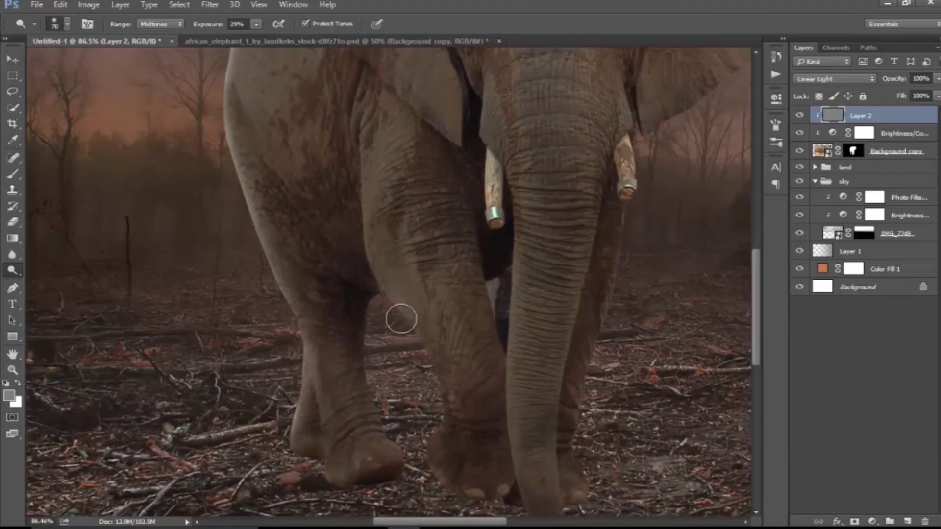
{"action": "left_click_drag", "start_coordinate": [391, 314], "coordinate": [400, 343]}
{"action": "left_click_drag", "start_coordinate": [380, 270], "coordinate": [401, 160]}
{"action": "key", "text": "ctrl+z"}
Step: Lower dodge exposure to 12% and brighten the upper leg, side and trunk edges
{"action": "left_click", "coordinate": [237, 24]}
{"action": "type", "text": "12"}
{"action": "key", "text": "bracketright"}
{"action": "key", "text": "bracketright"}
{"action": "key", "text": "bracketright"}
{"action": "left_click_drag", "start_coordinate": [415, 270], "coordinate": [273, 143]}
{"action": "left_click_drag", "start_coordinate": [515, 157], "coordinate": [539, 510]}
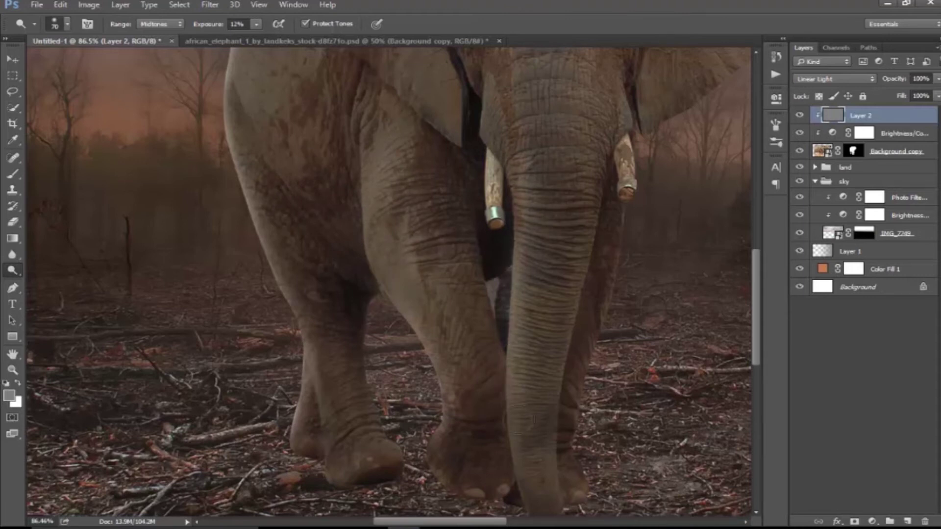
{"action": "scroll", "coordinate": [527, 306], "scroll_direction": "down", "scroll_amount": 3}
{"action": "scroll", "coordinate": [521, 337], "scroll_direction": "up", "scroll_amount": 5}
{"action": "scroll", "coordinate": [521, 333], "scroll_direction": "up", "scroll_amount": 1}
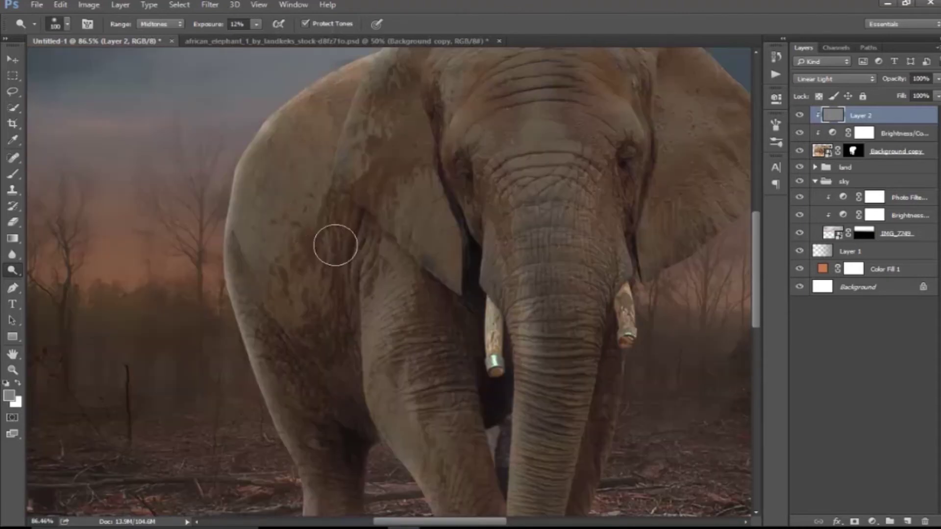
{"action": "key", "text": "bracketright"}
{"action": "key", "text": "bracketright"}
{"action": "key", "text": "bracketright"}
{"action": "left_click_drag", "start_coordinate": [250, 209], "coordinate": [277, 284]}
{"action": "left_click_drag", "start_coordinate": [363, 245], "coordinate": [431, 342]}
{"action": "scroll", "coordinate": [404, 175], "scroll_direction": "up", "scroll_amount": 3}
{"action": "left_click_drag", "start_coordinate": [403, 175], "coordinate": [343, 246]}
Step: Zoom out to view the whole composite, then zoom in slightly on the scene
{"action": "key", "text": "z"}
{"action": "key", "text": "ctrl+0"}
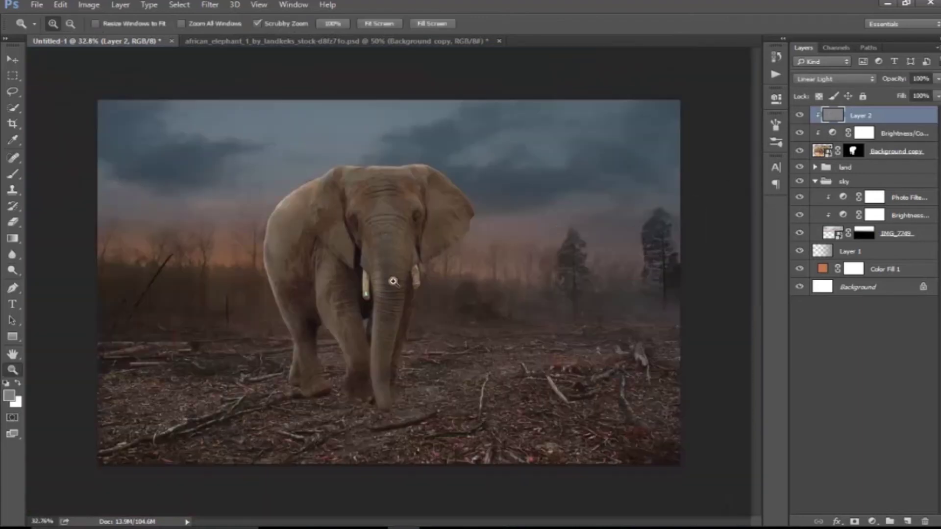
{"action": "left_click_drag", "start_coordinate": [391, 279], "coordinate": [431, 280]}
{"action": "mouse_move", "coordinate": [557, 304]}
{"action": "left_mouse_down"}
{"action": "mouse_move", "coordinate": [369, 306]}
{"action": "mouse_move", "coordinate": [383, 327]}
{"action": "left_mouse_up"}
{"action": "left_click_drag", "start_coordinate": [384, 327], "coordinate": [396, 337]}
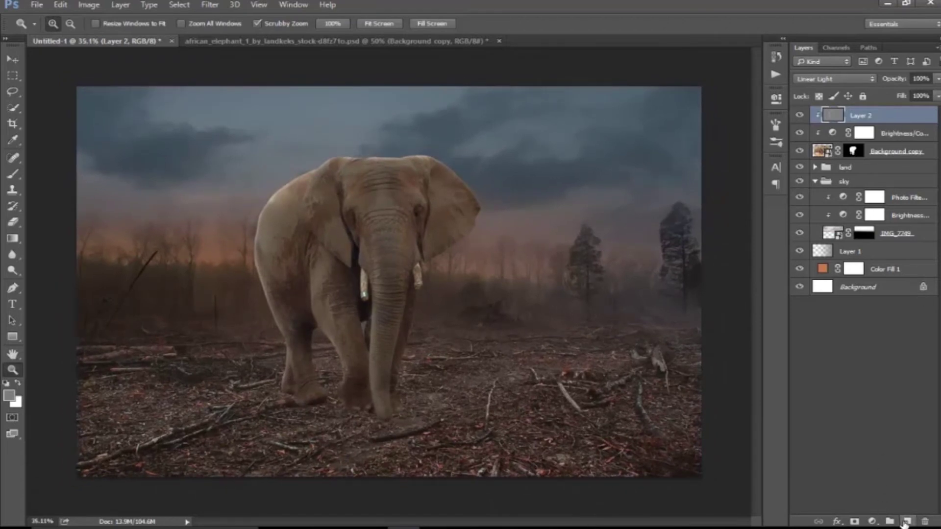
Step: Add Layer 3 clipped to the elephant and paint a black shadow under its foot
{"action": "left_click", "coordinate": [907, 521]}
{"action": "right_click", "coordinate": [871, 115]}
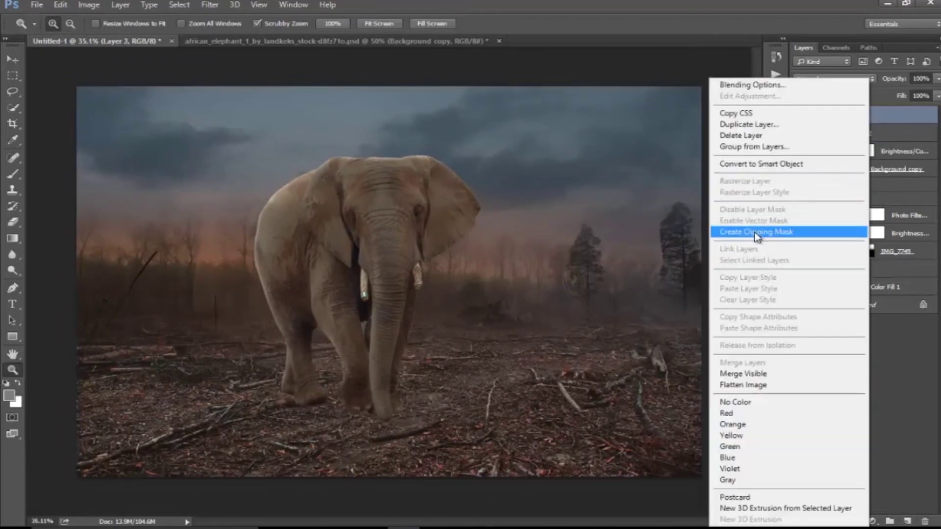
{"action": "left_click", "coordinate": [757, 232]}
{"action": "left_click_drag", "start_coordinate": [294, 411], "coordinate": [343, 412]}
{"action": "key", "text": "b"}
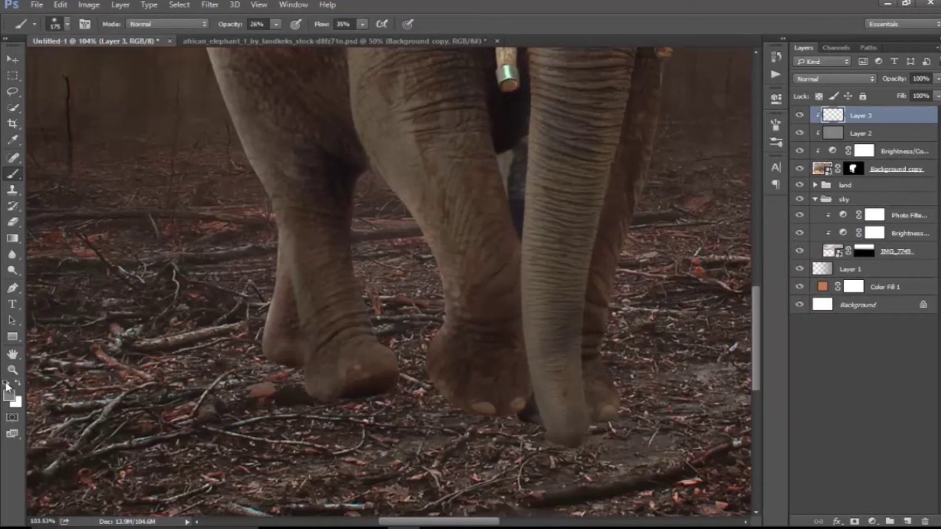
{"action": "left_click", "coordinate": [7, 383]}
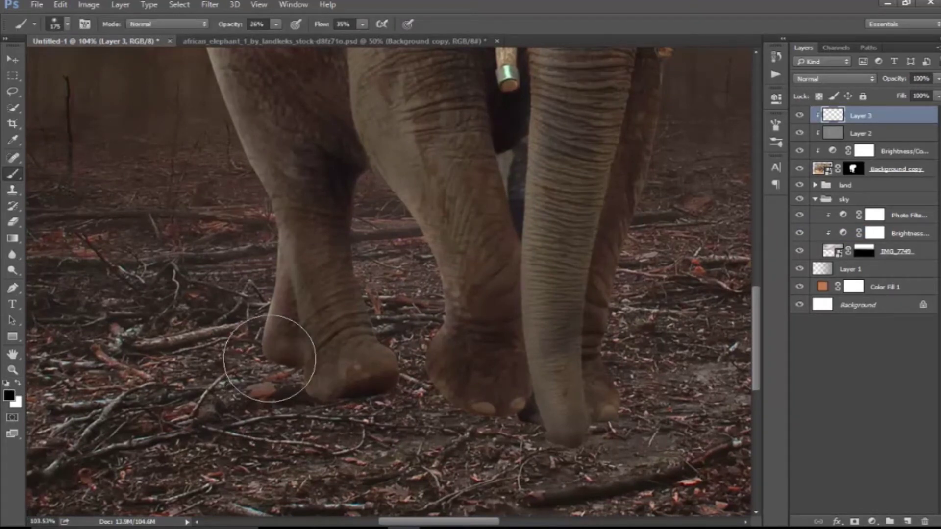
{"action": "mouse_move", "coordinate": [270, 358]}
{"action": "left_mouse_down"}
{"action": "mouse_move", "coordinate": [324, 387]}
{"action": "mouse_move", "coordinate": [607, 411]}
{"action": "left_mouse_up"}
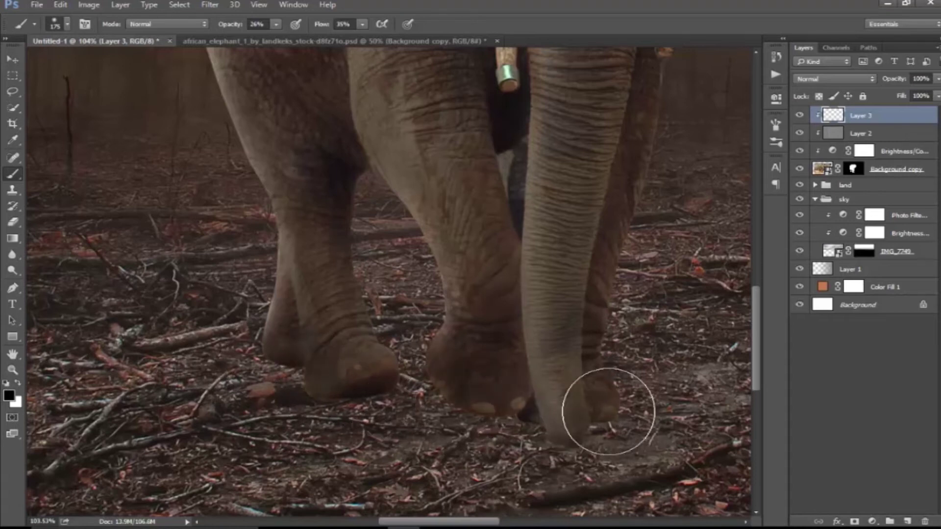
Step: On a new layer above land, paint shadows under the back and front feet at 100% opacity, size 70
{"action": "left_click", "coordinate": [914, 169]}
{"action": "left_click", "coordinate": [919, 191]}
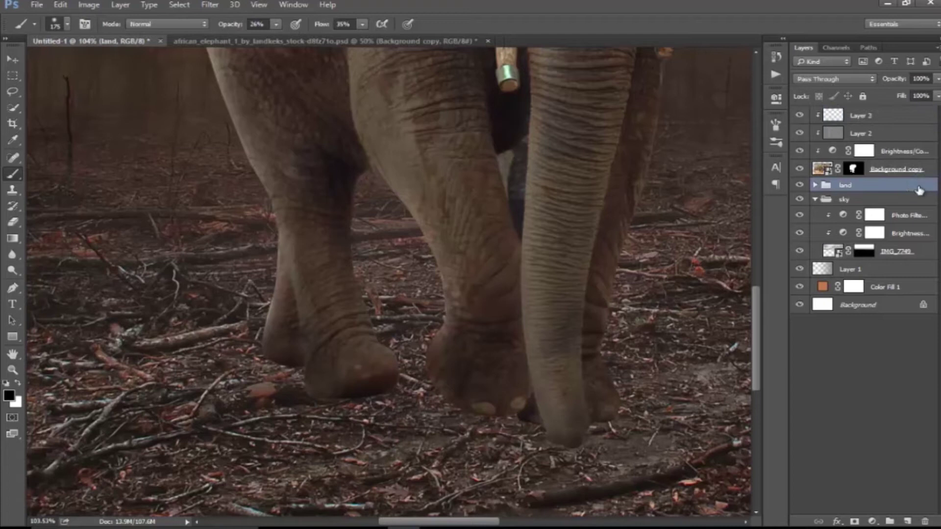
{"action": "left_click", "coordinate": [907, 521]}
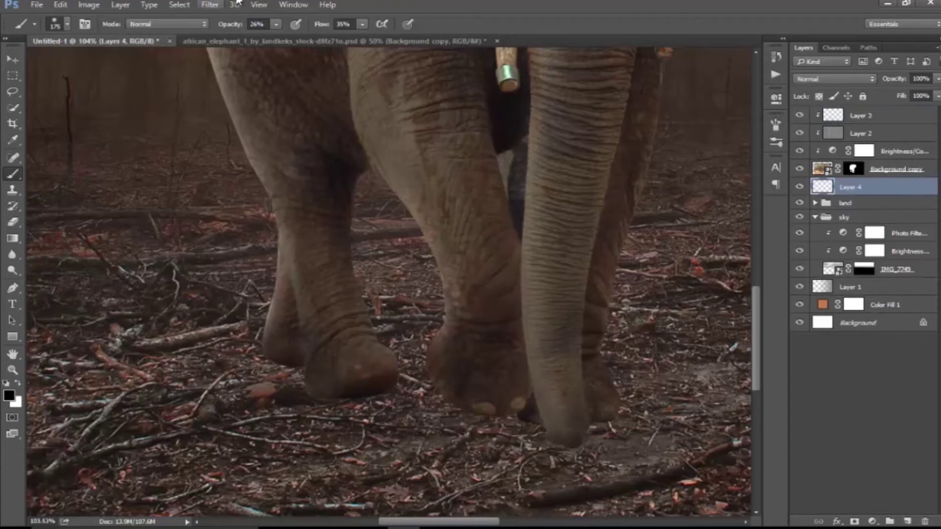
{"action": "key", "text": "0"}
{"action": "key", "text": "shift+0"}
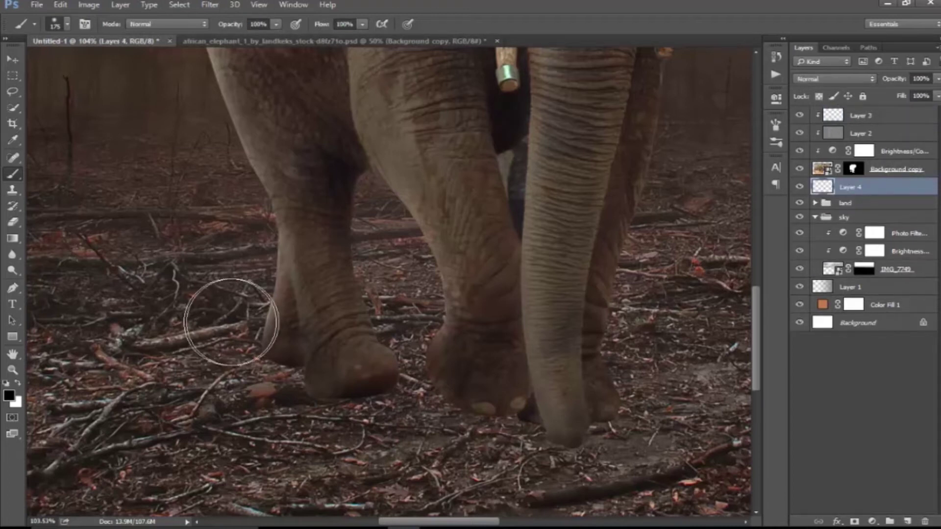
{"action": "key", "text": "bracketleft"}
{"action": "key", "text": "bracketleft"}
{"action": "key", "text": "bracketleft"}
{"action": "key", "text": "bracketleft"}
{"action": "key", "text": "bracketleft"}
{"action": "key", "text": "bracketleft"}
{"action": "mouse_move", "coordinate": [273, 350]}
{"action": "left_mouse_down"}
{"action": "mouse_move", "coordinate": [317, 351]}
{"action": "mouse_move", "coordinate": [325, 382]}
{"action": "mouse_move", "coordinate": [378, 384]}
{"action": "left_mouse_up"}
{"action": "mouse_move", "coordinate": [464, 384]}
{"action": "left_mouse_down"}
{"action": "mouse_move", "coordinate": [441, 373]}
{"action": "mouse_move", "coordinate": [467, 396]}
{"action": "mouse_move", "coordinate": [600, 408]}
{"action": "mouse_move", "coordinate": [599, 399]}
{"action": "mouse_move", "coordinate": [536, 405]}
{"action": "mouse_move", "coordinate": [453, 393]}
{"action": "left_mouse_up"}
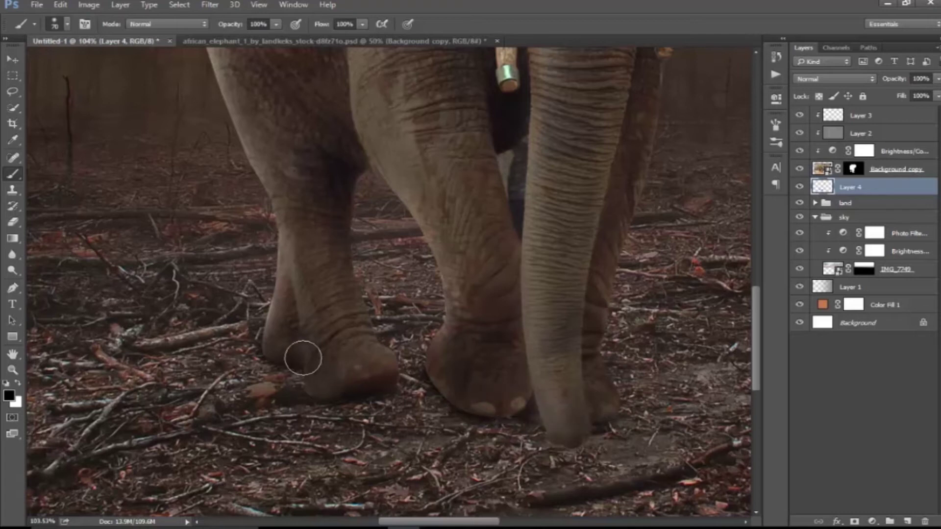
{"action": "left_click", "coordinate": [798, 188]}
{"action": "left_click", "coordinate": [905, 518]}
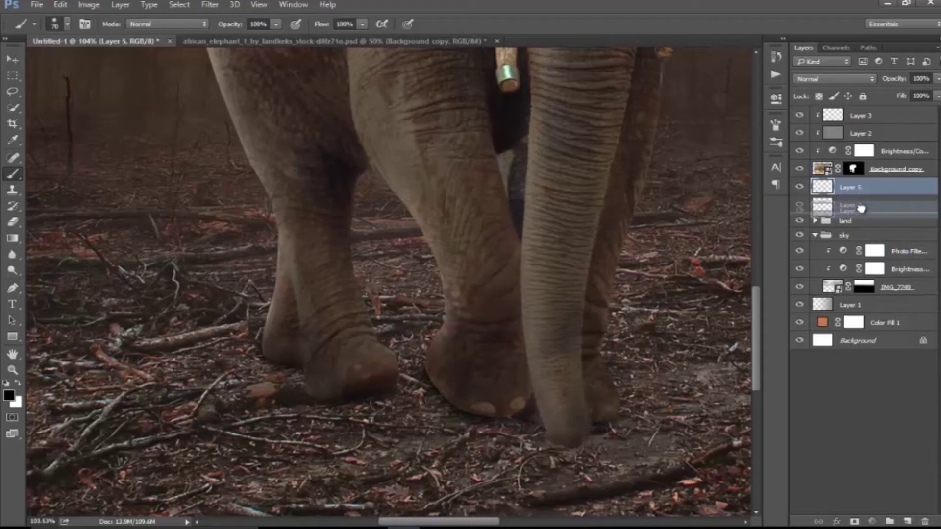
{"action": "left_click_drag", "start_coordinate": [874, 187], "coordinate": [877, 213]}
{"action": "key", "text": "z"}
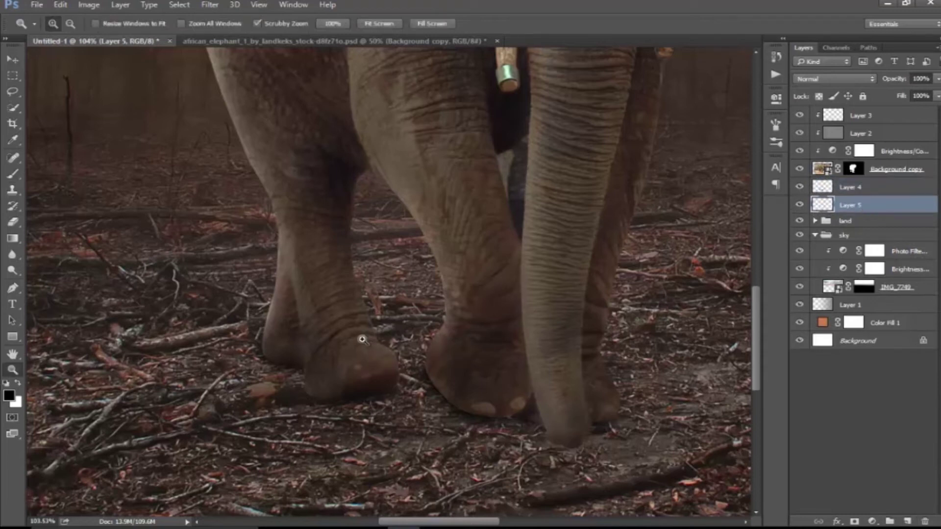
{"action": "key", "text": "ctrl+0"}
{"action": "left_click", "coordinate": [11, 174]}
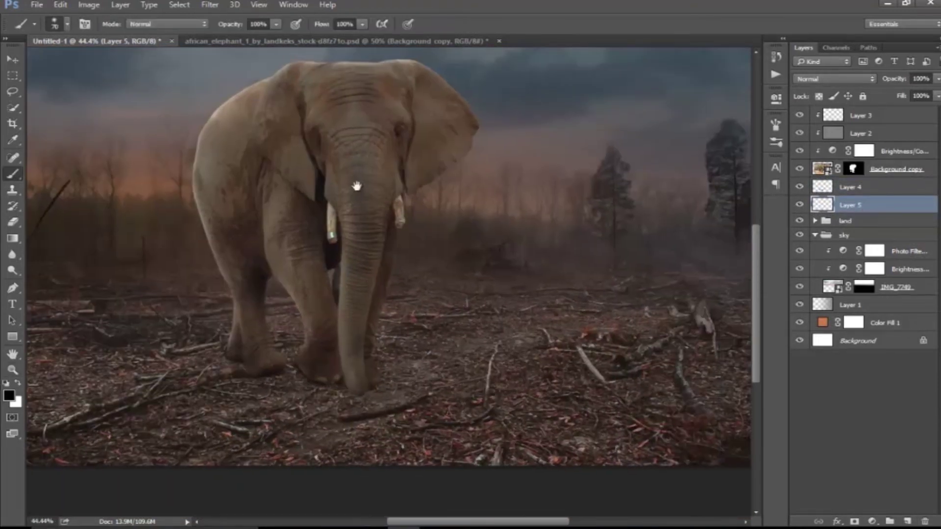
{"action": "left_click_drag", "start_coordinate": [536, 260], "coordinate": [338, 299]}
{"action": "key", "text": "3"}
{"action": "left_click_drag", "start_coordinate": [319, 26], "coordinate": [289, 39]}
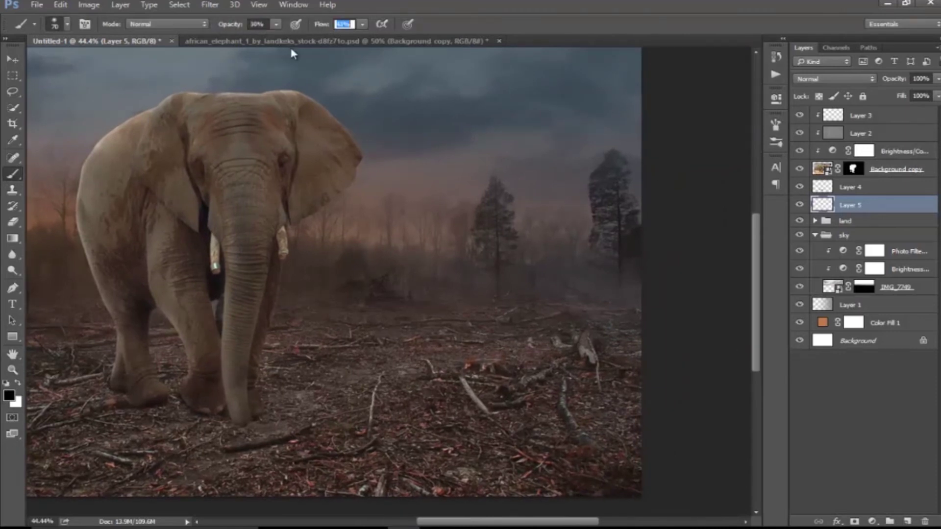
{"action": "left_click_drag", "start_coordinate": [243, 417], "coordinate": [366, 409]}
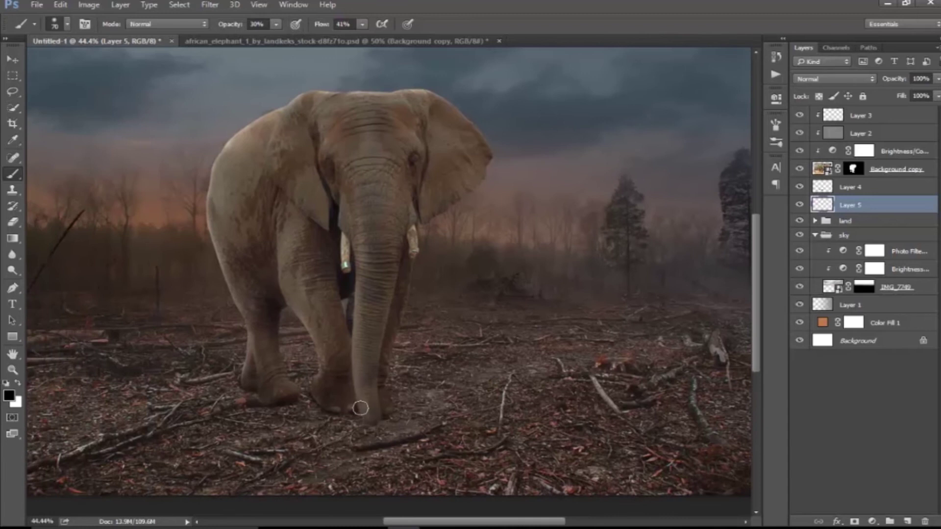
{"action": "key", "text": "bracketright"}
{"action": "key", "text": "bracketright"}
{"action": "key", "text": "bracketright"}
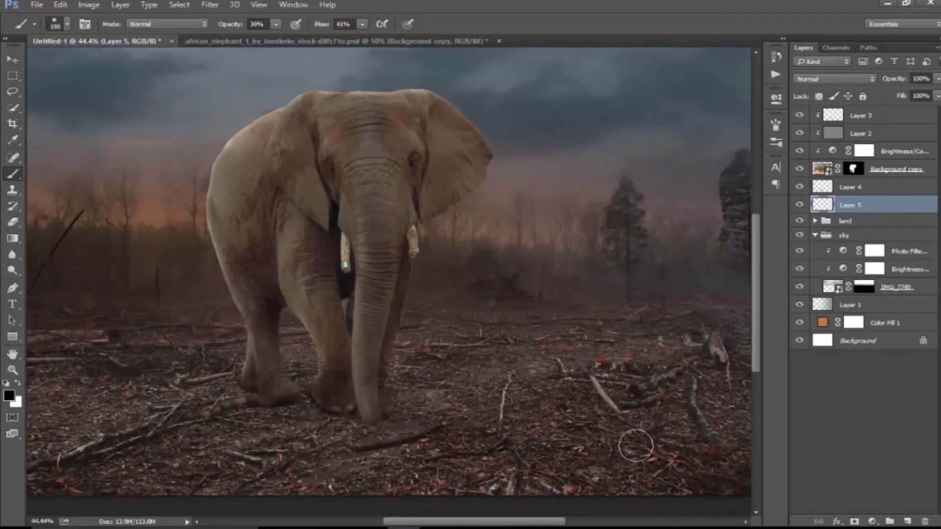
{"action": "key", "text": "bracketright"}
{"action": "key", "text": "bracketright"}
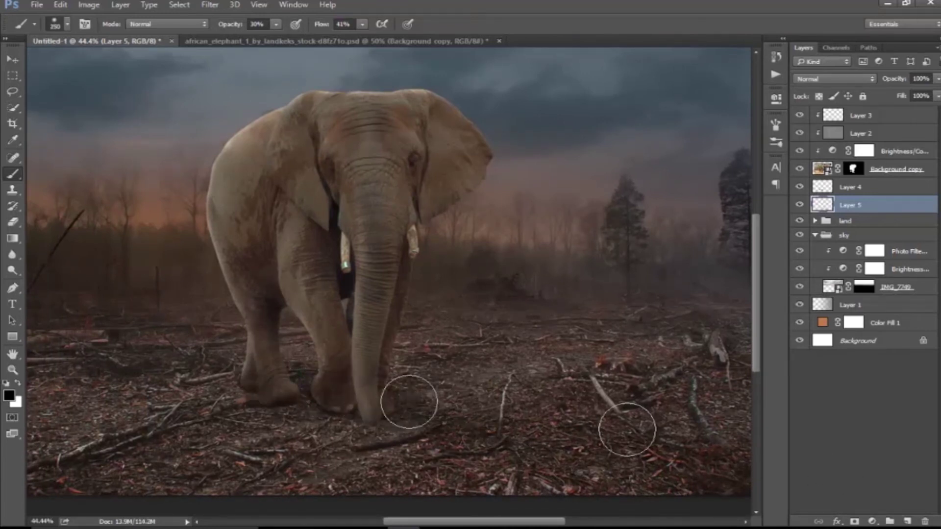
{"action": "key", "text": "bracketright"}
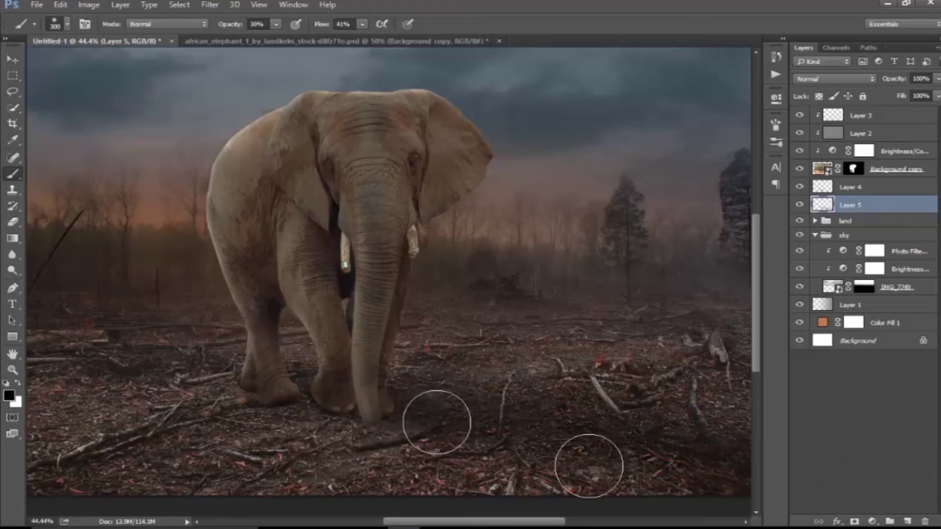
{"action": "left_click_drag", "start_coordinate": [500, 378], "coordinate": [452, 378]}
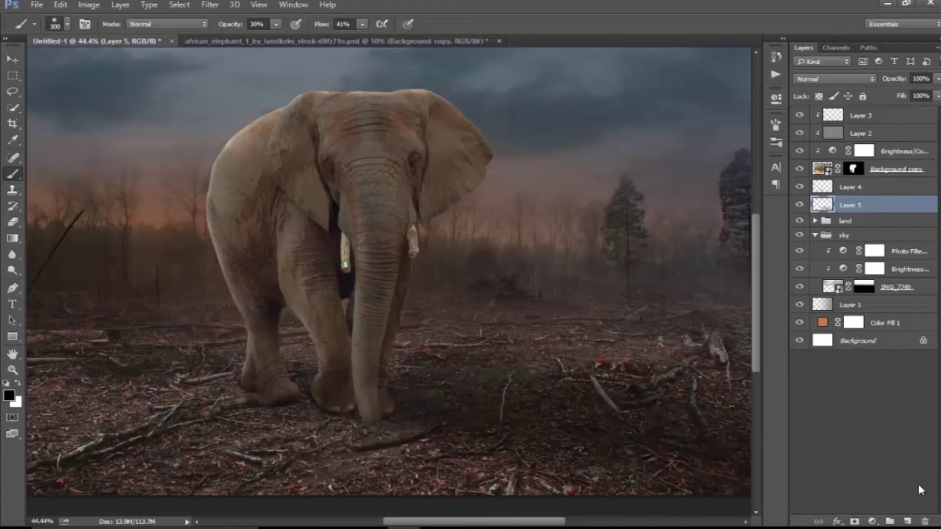
{"action": "key", "text": "bracketleft"}
{"action": "key", "text": "bracketleft"}
{"action": "key", "text": "z"}
{"action": "scroll", "coordinate": [582, 443], "scroll_direction": "down", "scroll_amount": 2}
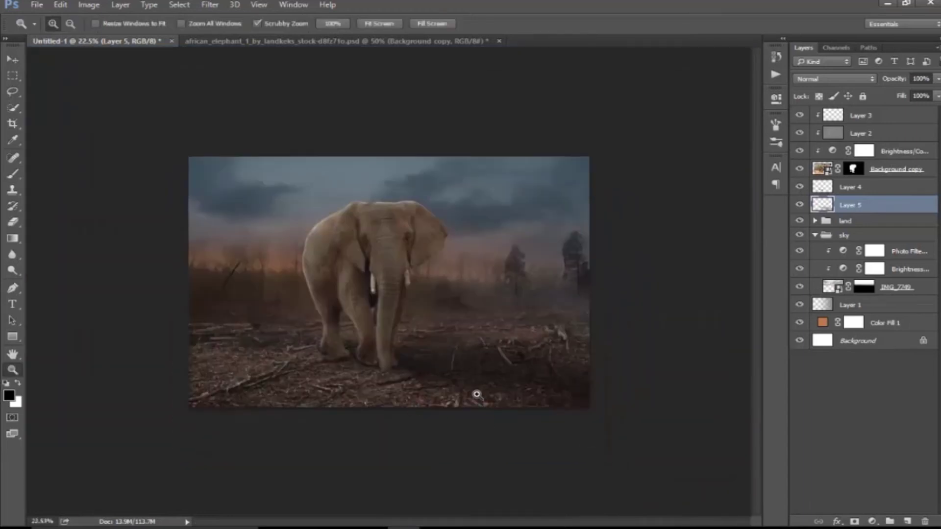
{"action": "scroll", "coordinate": [471, 394], "scroll_direction": "up", "scroll_amount": 2}
{"action": "scroll", "coordinate": [501, 395], "scroll_direction": "down", "scroll_amount": 1}
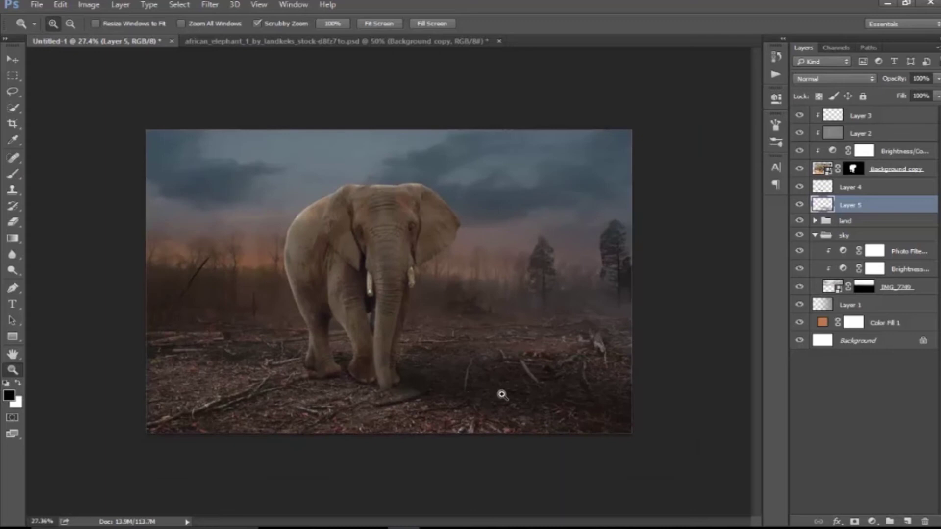
{"action": "left_click", "coordinate": [799, 204]}
{"action": "left_click", "coordinate": [799, 205]}
{"action": "scroll", "coordinate": [475, 279], "scroll_direction": "up", "scroll_amount": 2}
{"action": "scroll", "coordinate": [491, 279], "scroll_direction": "up", "scroll_amount": 1}
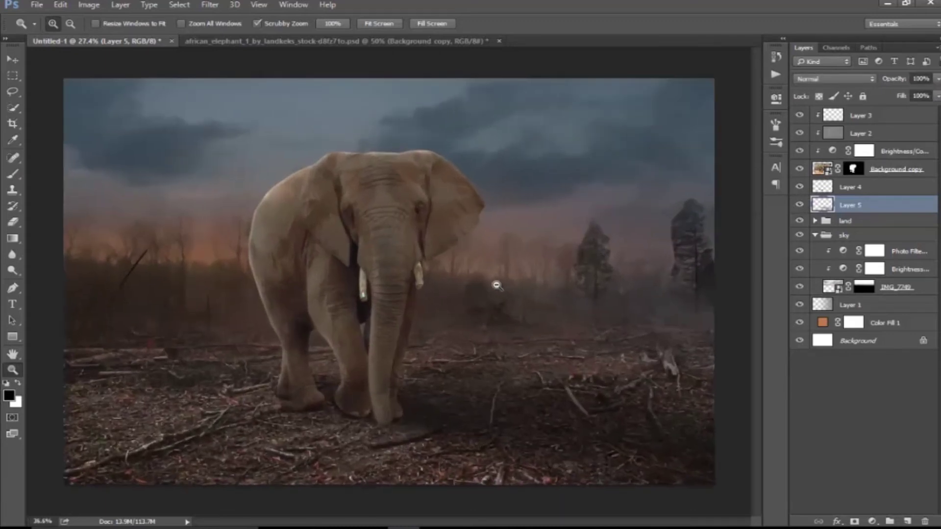
{"action": "left_click", "coordinate": [800, 151]}
{"action": "left_click", "coordinate": [799, 151]}
{"action": "scroll", "coordinate": [516, 279], "scroll_direction": "up", "scroll_amount": 1}
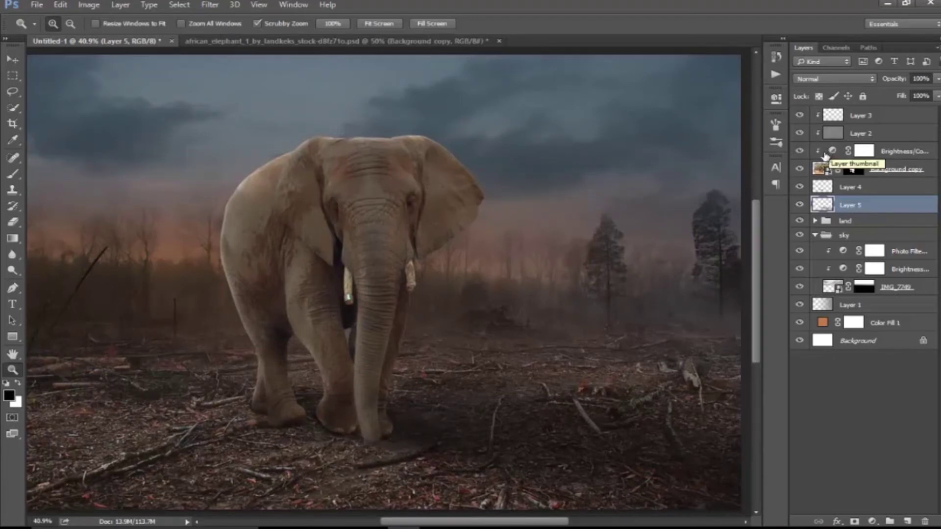
Step: Group Layer 3 through Layer 5 into a new group named 'elephant'
{"action": "mouse_move", "coordinate": [870, 115]}
{"action": "left_mouse_down"}
{"action": "mouse_move", "coordinate": [884, 189]}
{"action": "mouse_move", "coordinate": [876, 195]}
{"action": "left_mouse_up"}
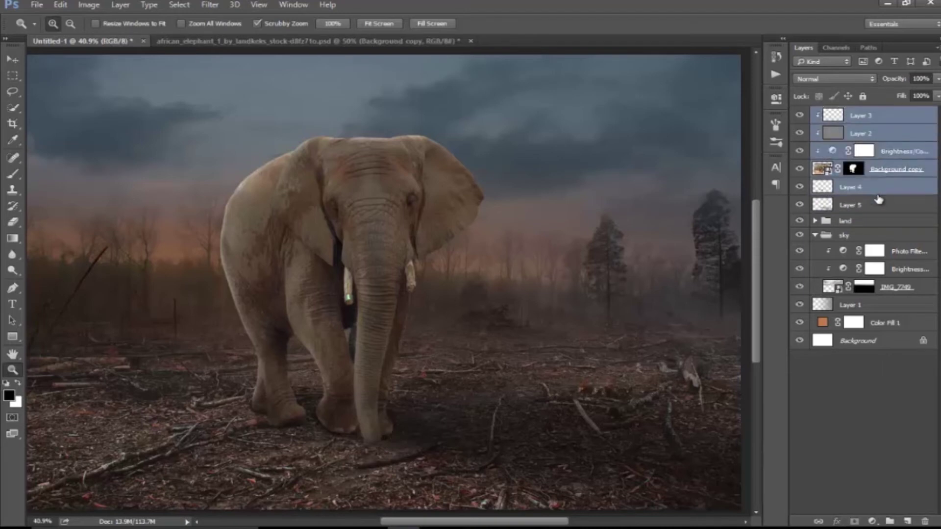
{"action": "right_click", "coordinate": [891, 174]}
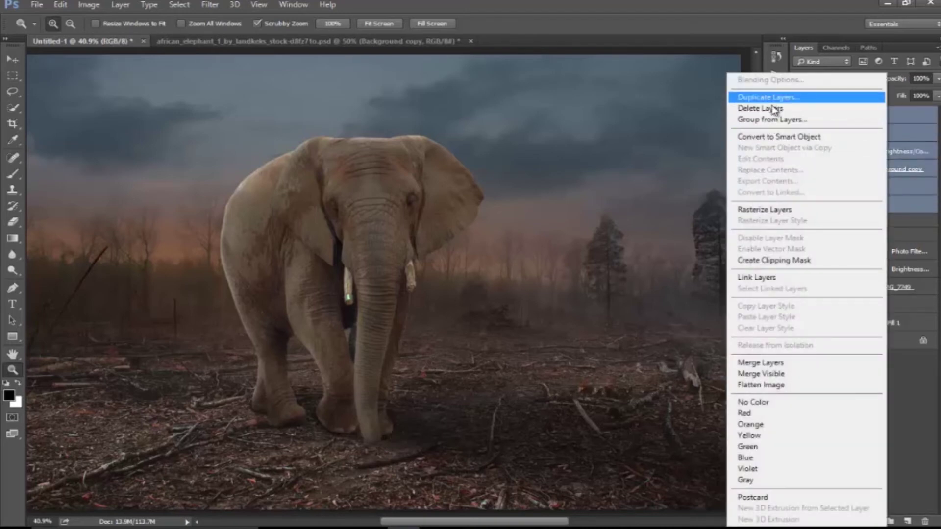
{"action": "left_click", "coordinate": [773, 120]}
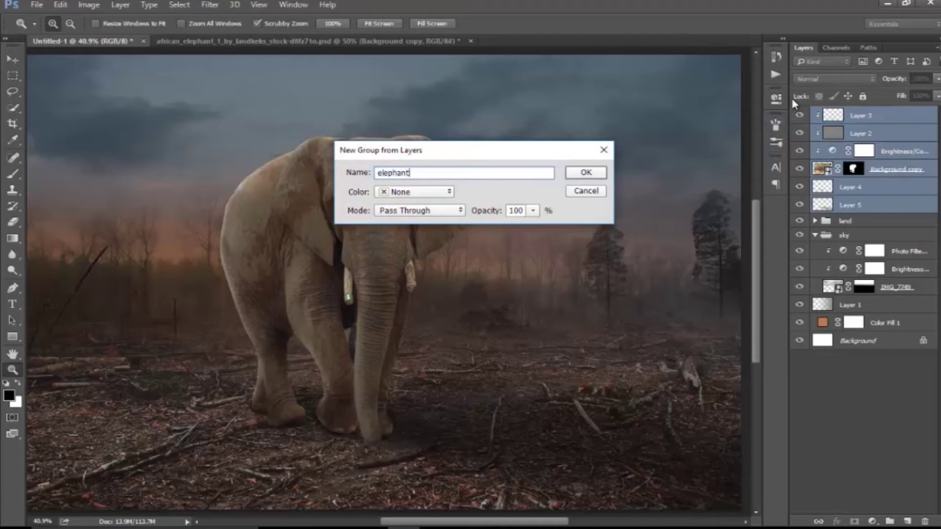
{"action": "key", "text": "Return"}
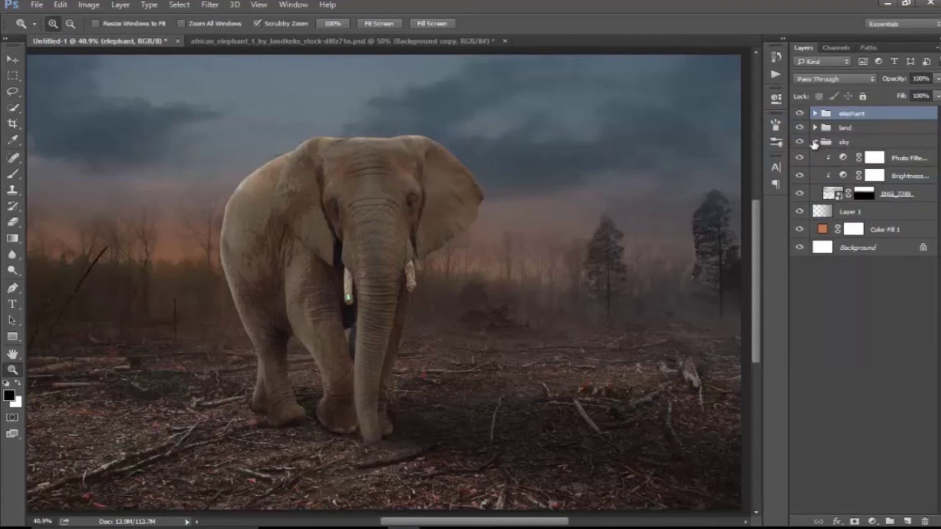
Step: Collapse the sky, elephant and land groups and select the land group
{"action": "left_click", "coordinate": [815, 143]}
{"action": "left_click", "coordinate": [815, 141]}
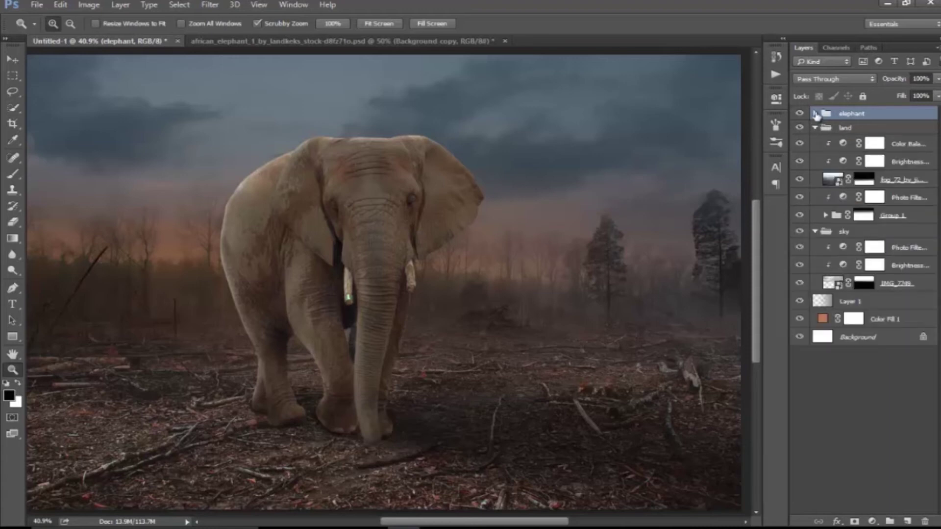
{"action": "left_click", "coordinate": [815, 113]}
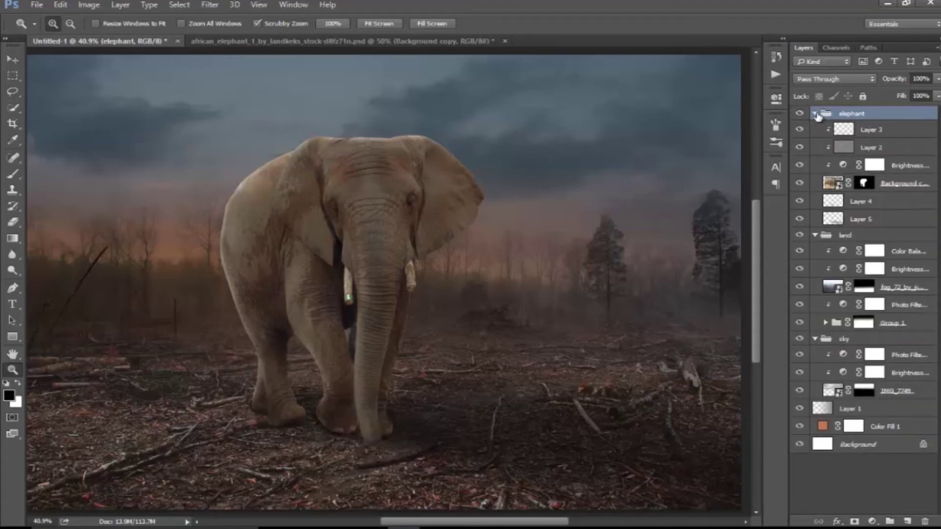
{"action": "left_click", "coordinate": [815, 113]}
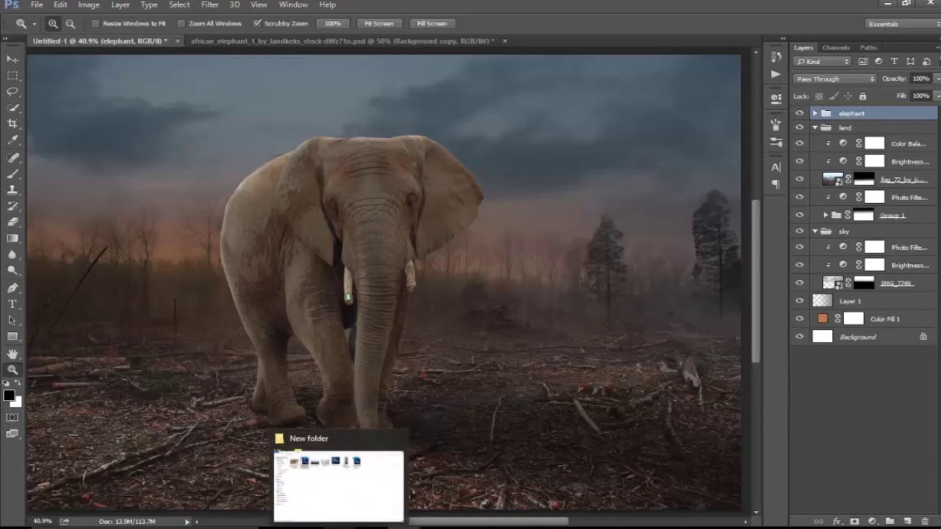
{"action": "left_click", "coordinate": [814, 127]}
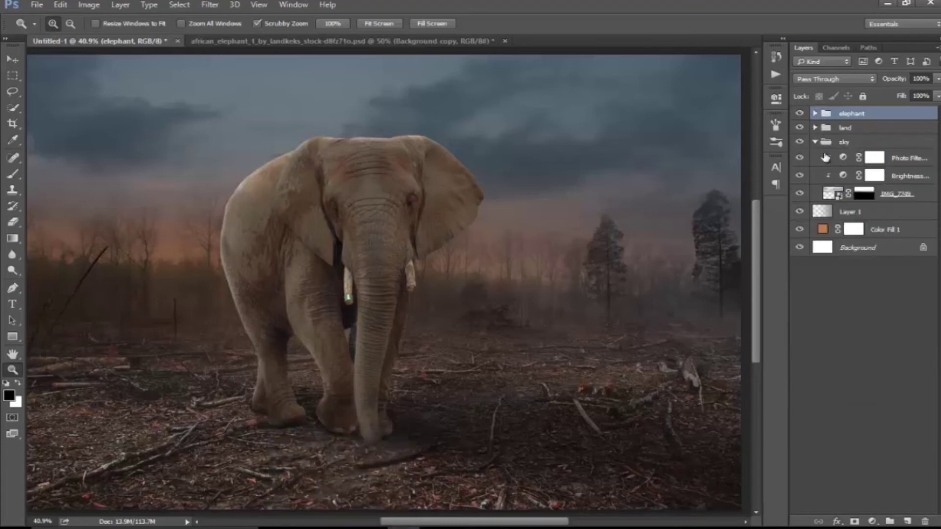
{"action": "left_click", "coordinate": [837, 129]}
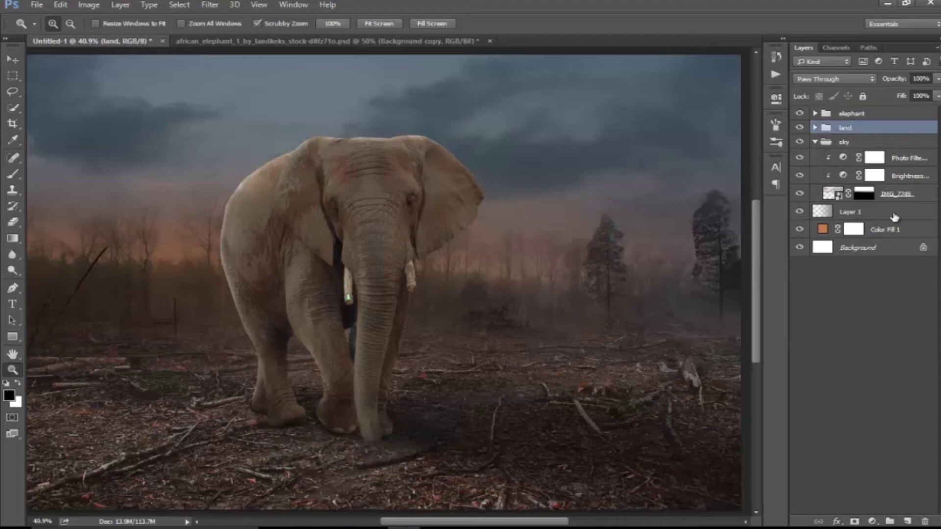
Step: On a new layer above land, paint white fog around the right-hand tree with a size-700 cloud brush
{"action": "left_click", "coordinate": [908, 522]}
{"action": "left_click", "coordinate": [816, 160]}
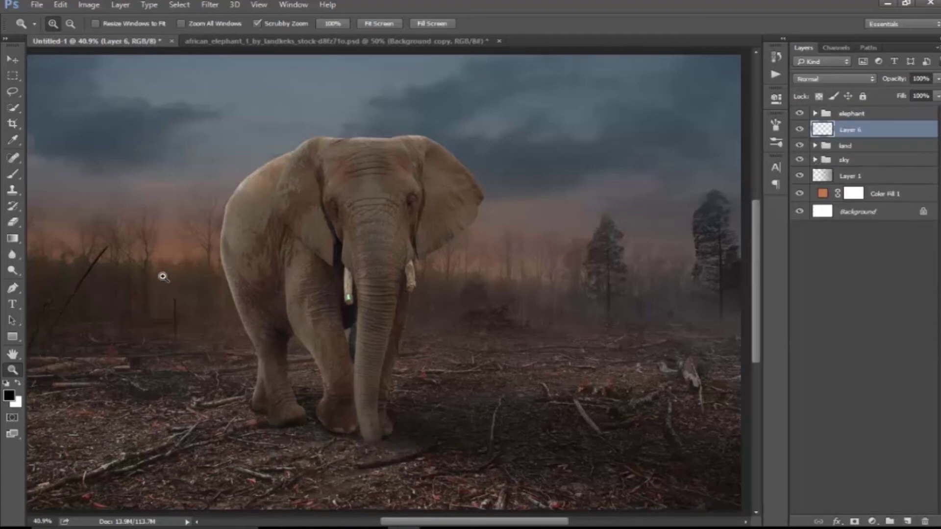
{"action": "left_click", "coordinate": [13, 174]}
{"action": "right_click", "coordinate": [173, 163]}
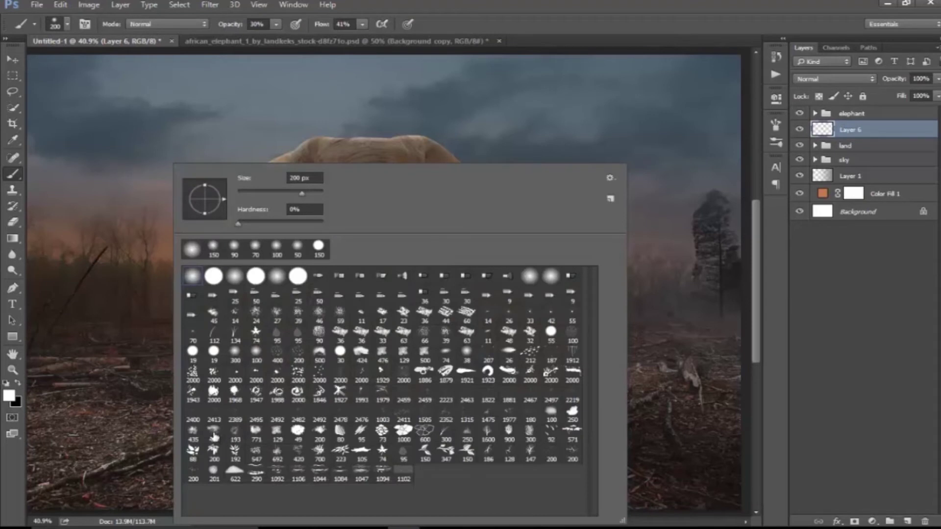
{"action": "double_click", "coordinate": [218, 435]}
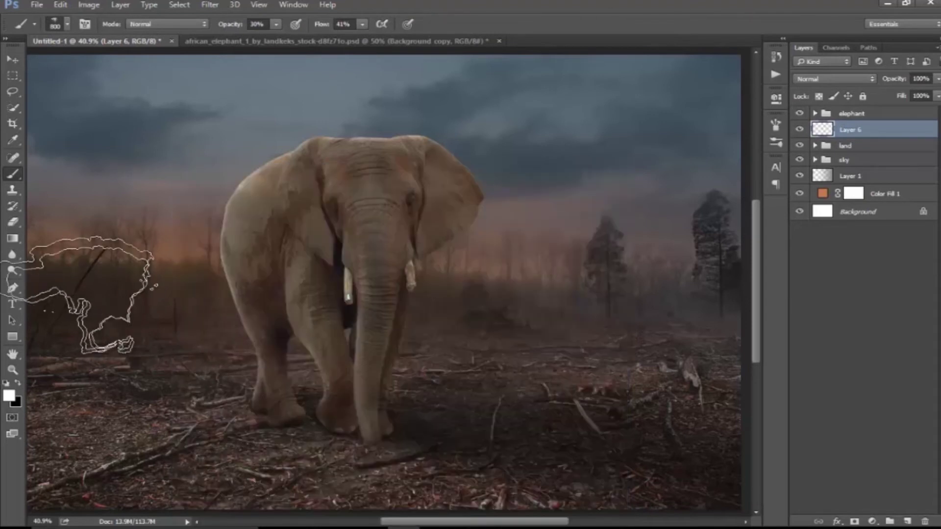
{"action": "key", "text": "bracketright"}
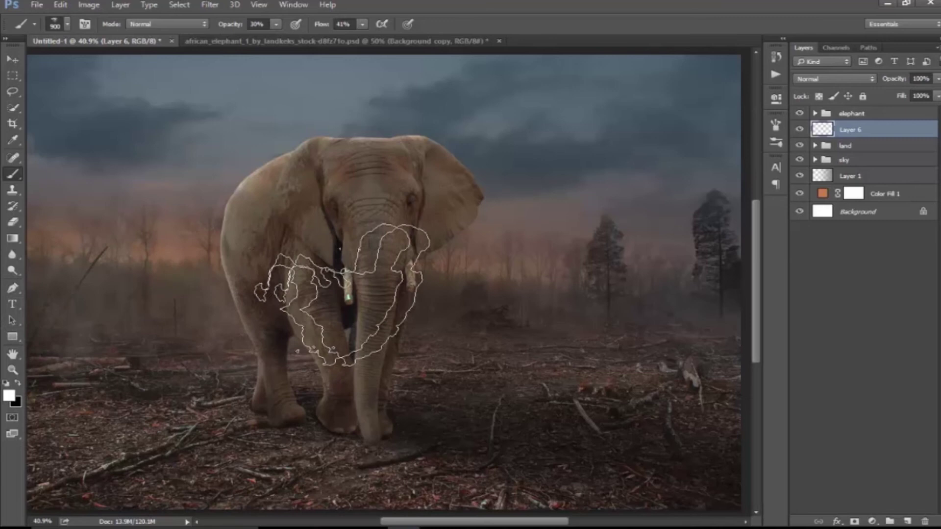
{"action": "key", "text": "bracketleft"}
{"action": "key", "text": "bracketleft"}
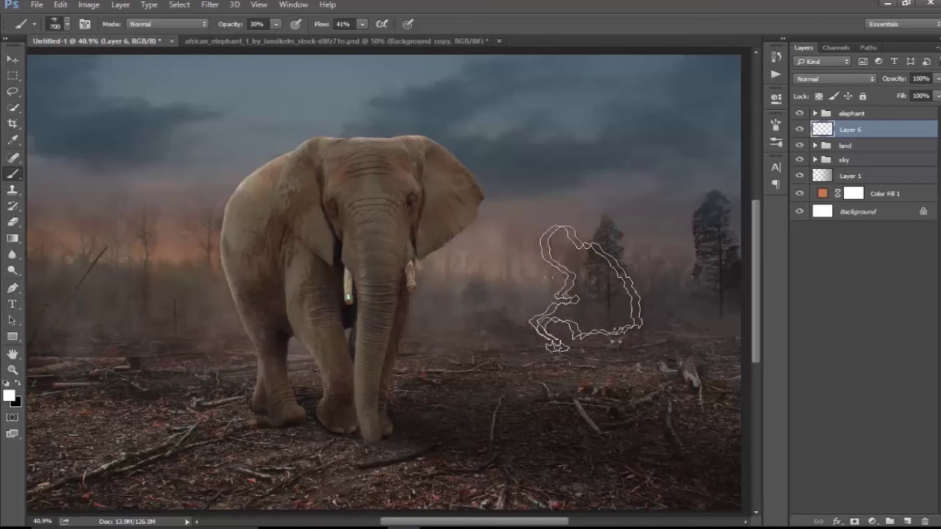
{"action": "left_click_drag", "start_coordinate": [598, 263], "coordinate": [549, 333]}
{"action": "key", "text": "bracketleft"}
{"action": "key", "text": "bracketleft"}
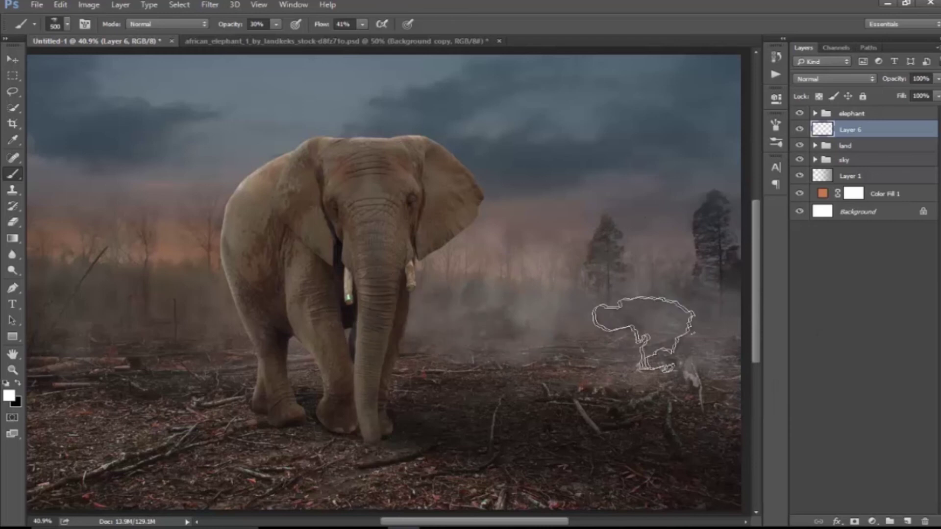
Step: Set the fog layer's opacity to 46% and compare the composite with and without it
{"action": "left_click", "coordinate": [937, 78]}
{"action": "left_click_drag", "start_coordinate": [908, 95], "coordinate": [908, 95]}
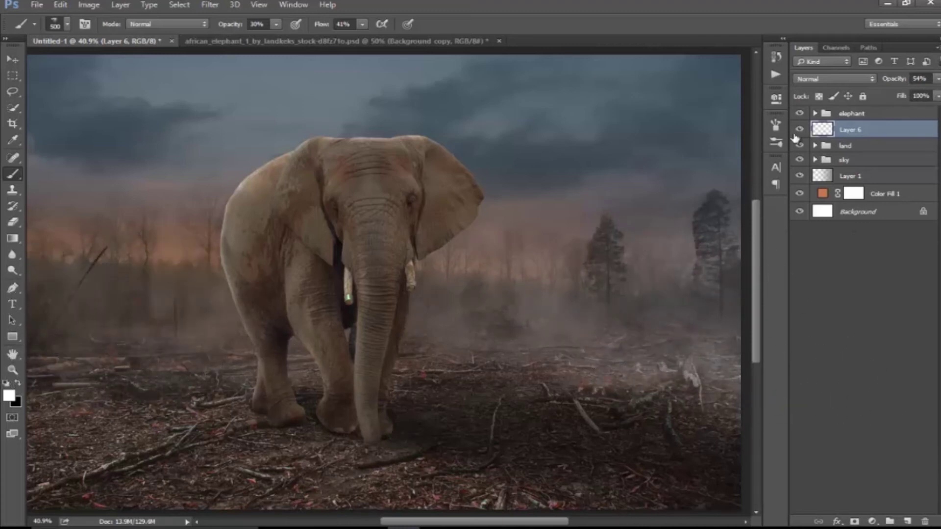
{"action": "key", "text": "z"}
{"action": "left_click_drag", "start_coordinate": [481, 336], "coordinate": [481, 361]}
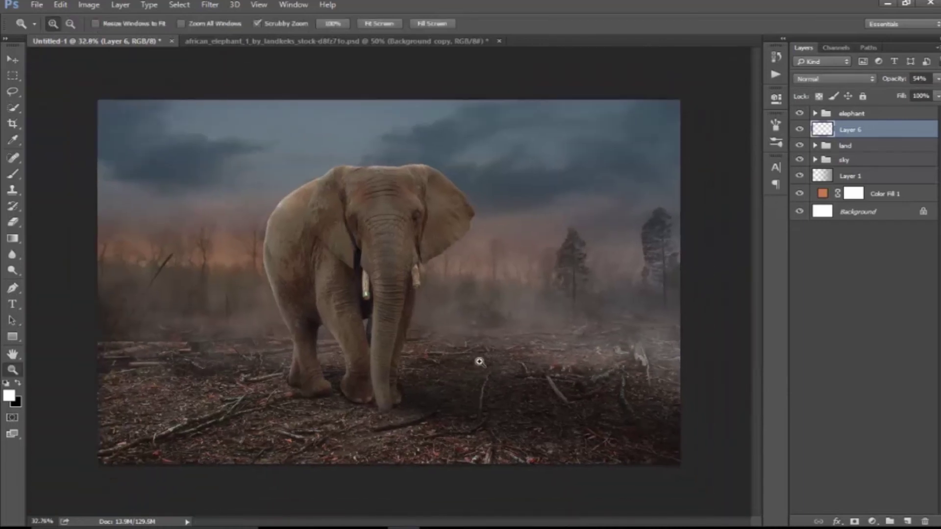
{"action": "left_click", "coordinate": [800, 130]}
{"action": "left_click", "coordinate": [800, 130]}
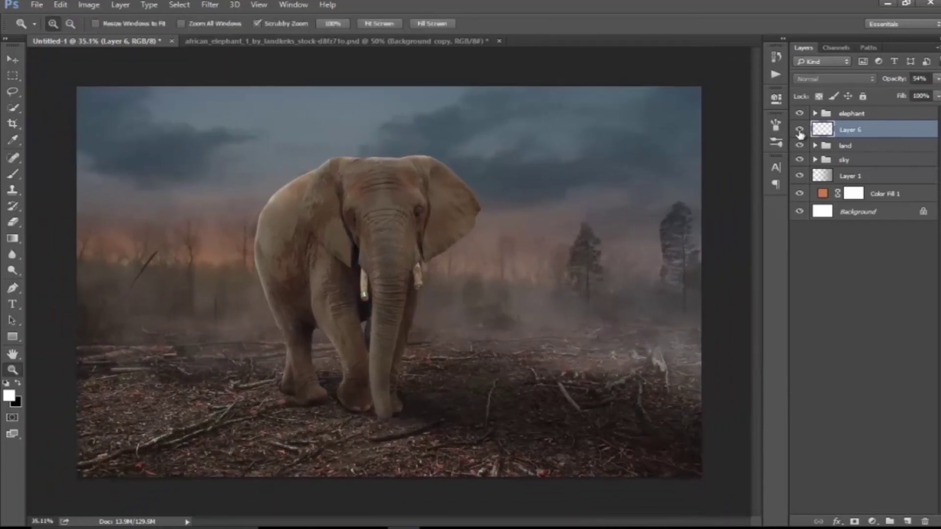
{"action": "left_click", "coordinate": [938, 78]}
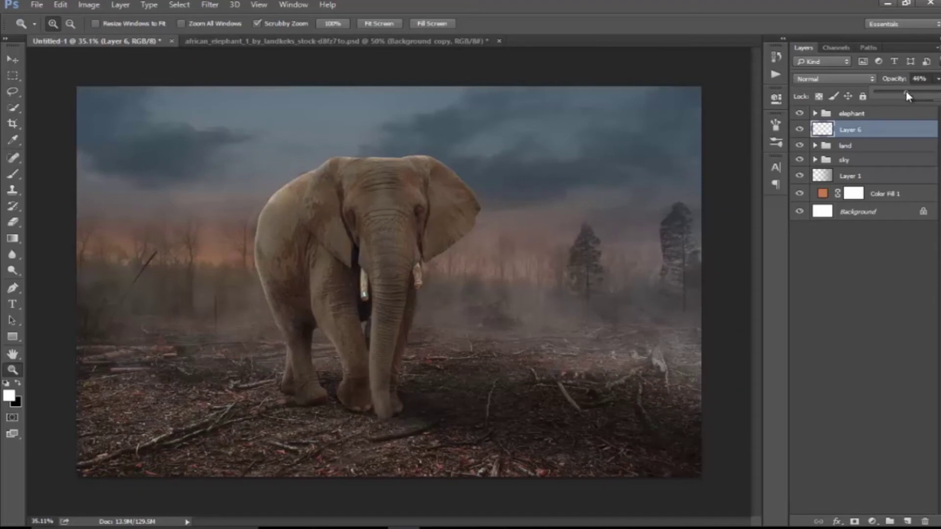
{"action": "left_click", "coordinate": [877, 118]}
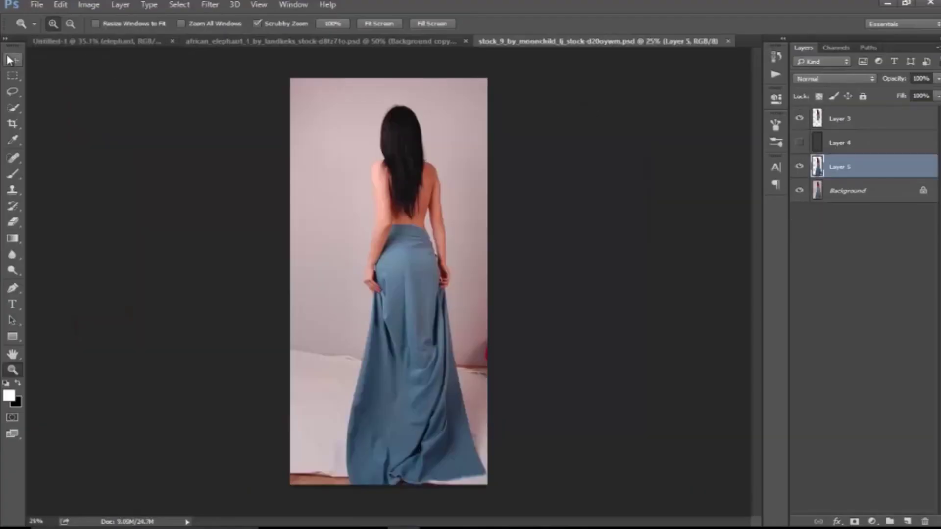
Step: Switch to the Move tool in the opened stock_9 model PSD
{"action": "left_click", "coordinate": [9, 60]}
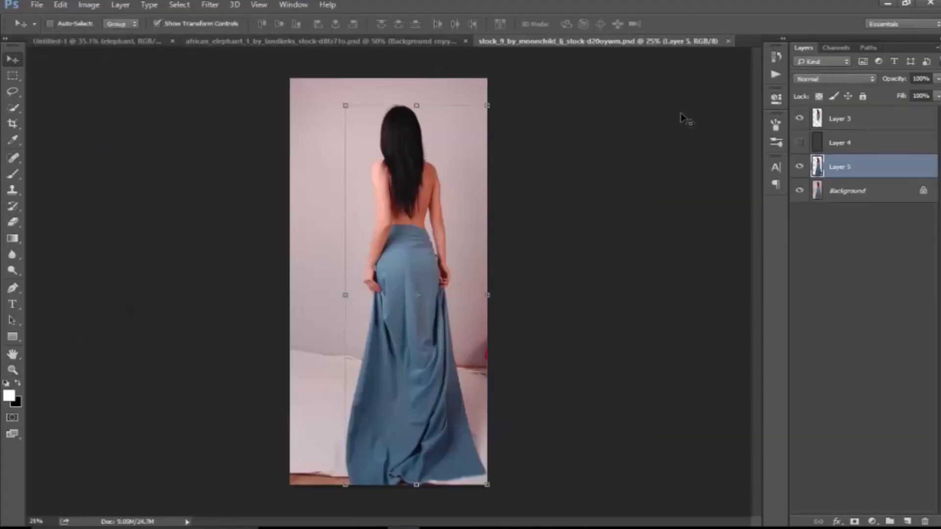
Step: Hide Layer 4 and the studio background behind the woman
{"action": "left_click", "coordinate": [800, 142]}
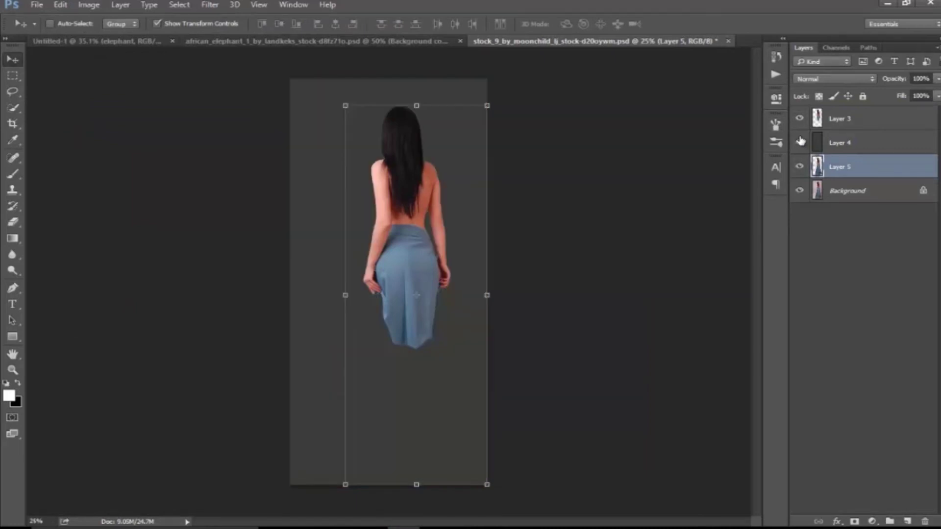
{"action": "left_click", "coordinate": [801, 142]}
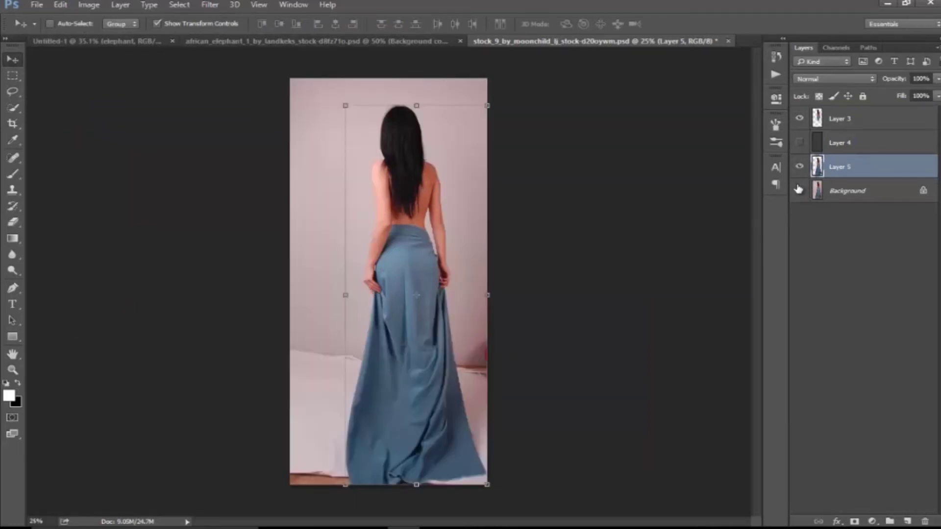
{"action": "left_click", "coordinate": [799, 191]}
Step: Drag the woman into the elephant composite and scale her down beside the elephant
{"action": "mouse_move", "coordinate": [412, 209]}
{"action": "left_mouse_down"}
{"action": "mouse_move", "coordinate": [382, 186]}
{"action": "mouse_move", "coordinate": [288, 172]}
{"action": "mouse_move", "coordinate": [335, 199]}
{"action": "left_mouse_up"}
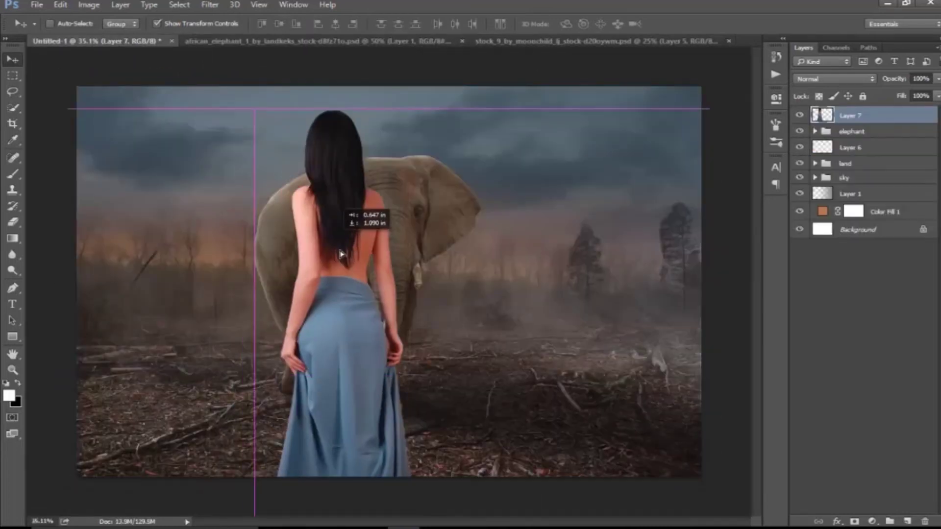
{"action": "key", "text": "ctrl+t"}
{"action": "mouse_move", "coordinate": [460, 118]}
{"action": "left_mouse_down"}
{"action": "mouse_move", "coordinate": [395, 227]}
{"action": "mouse_move", "coordinate": [387, 265]}
{"action": "left_mouse_up"}
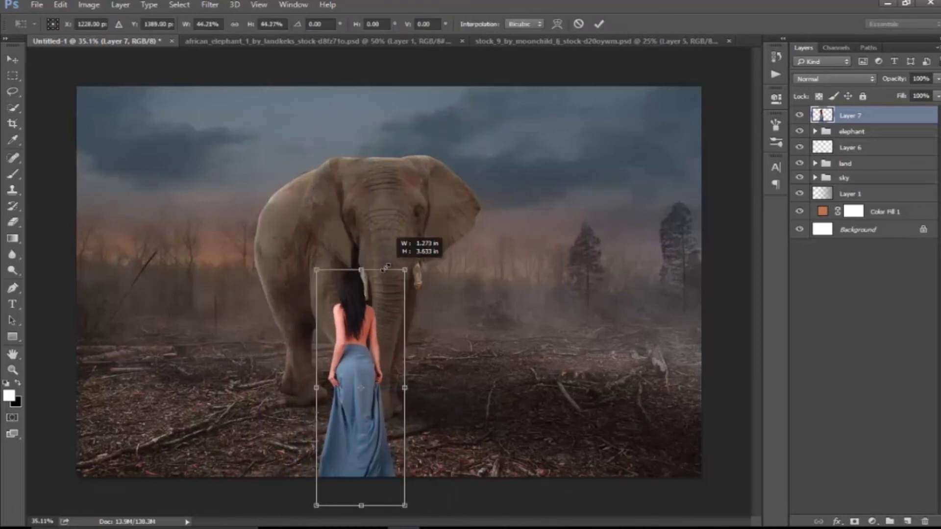
{"action": "mouse_move", "coordinate": [336, 333]}
{"action": "left_mouse_down"}
{"action": "mouse_move", "coordinate": [452, 303]}
{"action": "mouse_move", "coordinate": [433, 305]}
{"action": "left_mouse_up"}
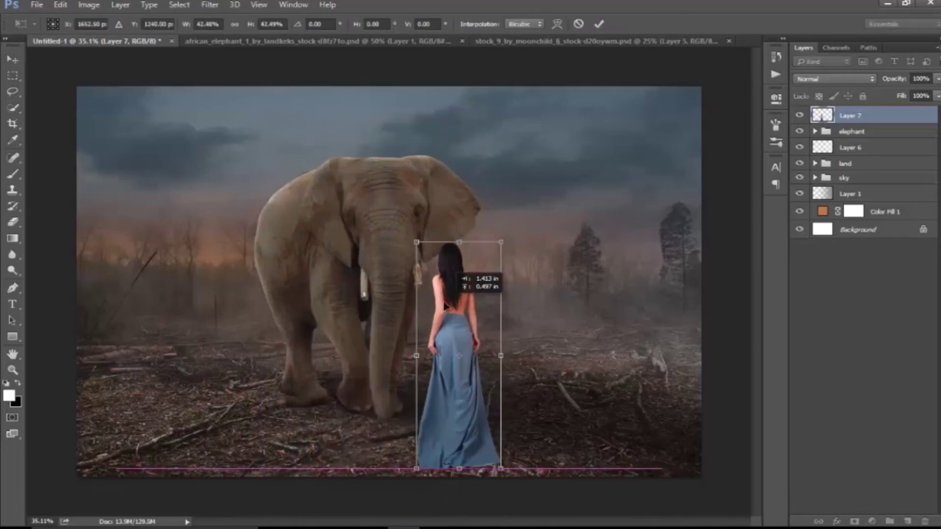
{"action": "left_click", "coordinate": [600, 24]}
Step: Enlarge the woman slightly, to about 90%, and check the result zoomed out
{"action": "key", "text": "z"}
{"action": "left_click_drag", "start_coordinate": [470, 312], "coordinate": [478, 311]}
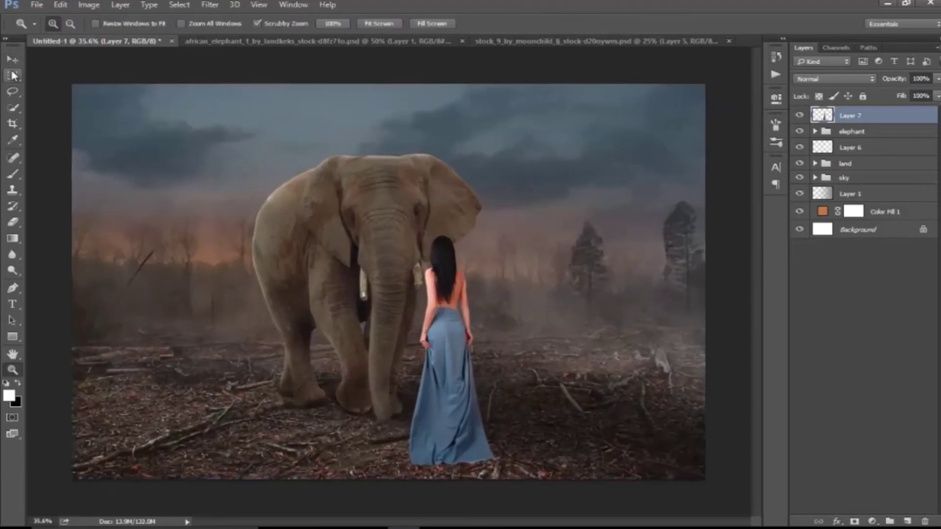
{"action": "key", "text": "v"}
{"action": "left_click_drag", "start_coordinate": [495, 233], "coordinate": [486, 250]}
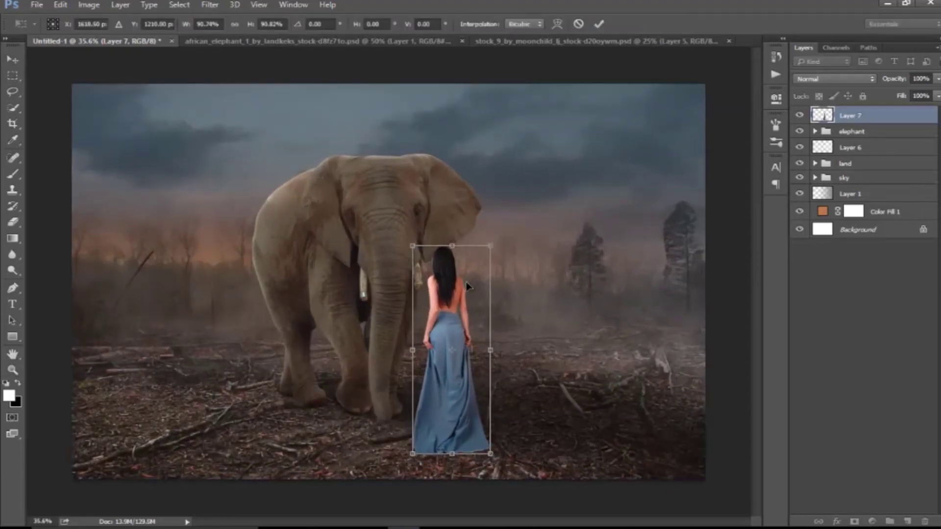
{"action": "left_click", "coordinate": [600, 26]}
{"action": "key", "text": "z"}
{"action": "mouse_move", "coordinate": [489, 328]}
{"action": "left_mouse_down"}
{"action": "mouse_move", "coordinate": [475, 330]}
{"action": "mouse_move", "coordinate": [486, 317]}
{"action": "left_mouse_up"}
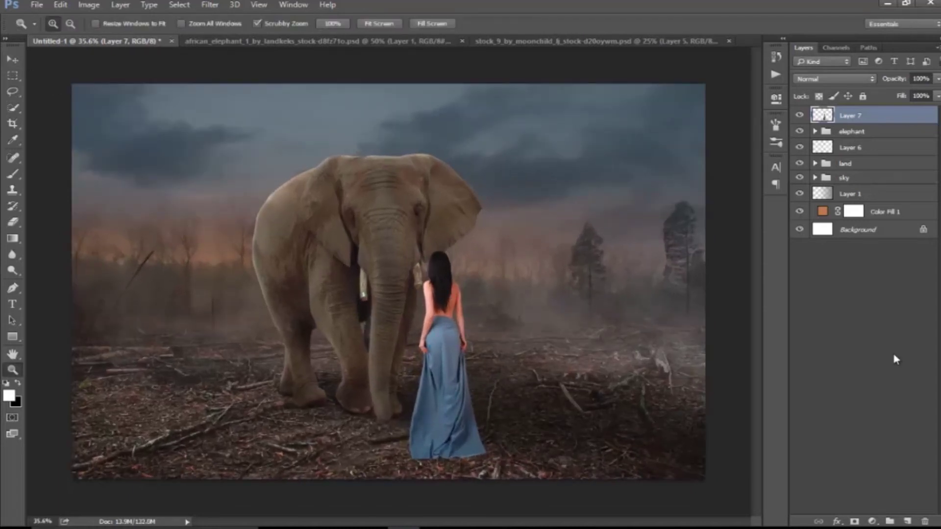
Step: Add a Hue/Saturation adjustment clipped to the woman with Saturation -11
{"action": "left_click", "coordinate": [872, 523]}
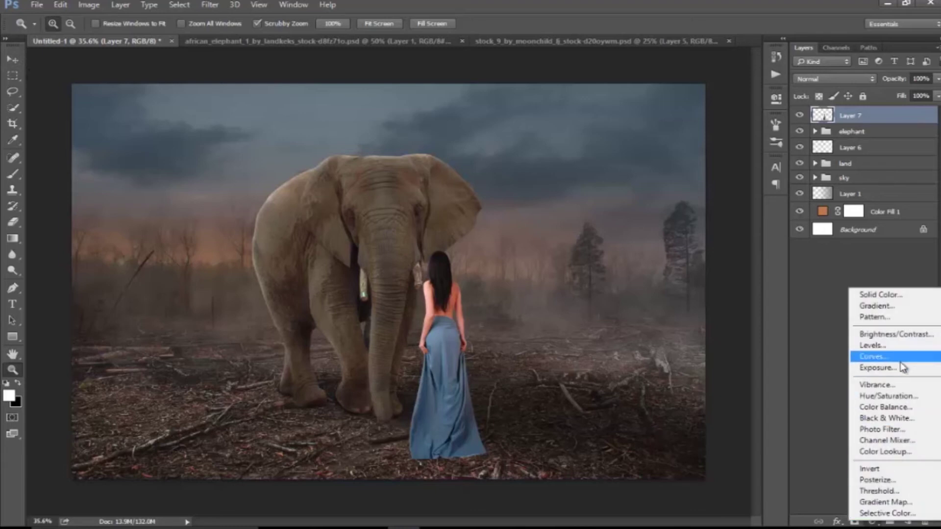
{"action": "left_click", "coordinate": [900, 407]}
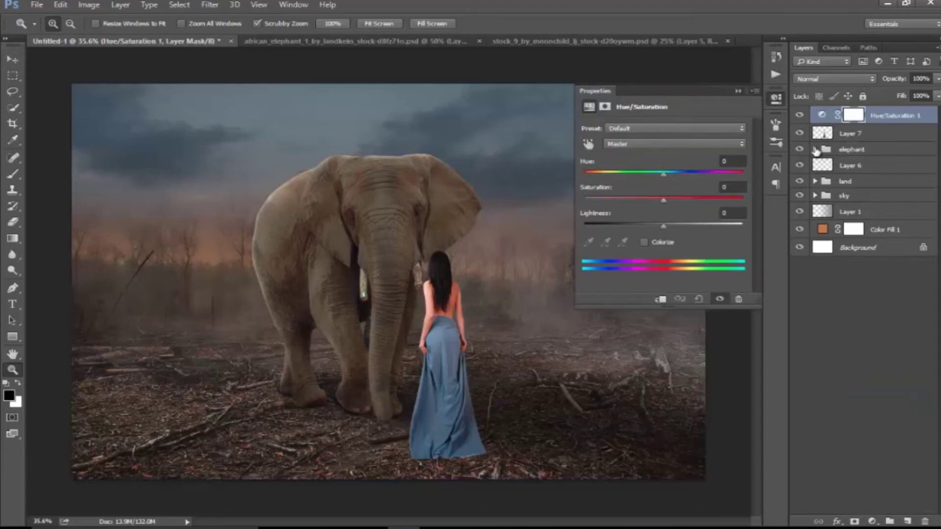
{"action": "left_click", "coordinate": [815, 150]}
{"action": "left_click", "coordinate": [815, 289]}
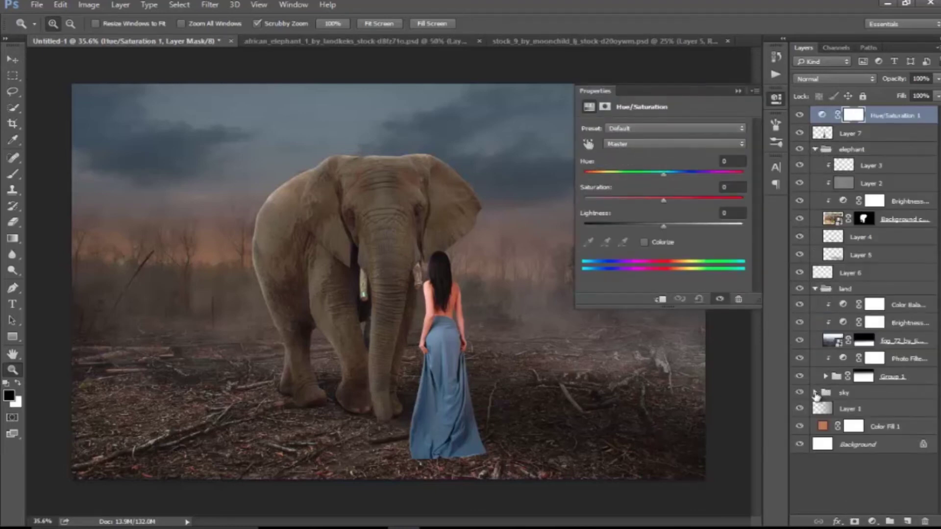
{"action": "left_click", "coordinate": [815, 393]}
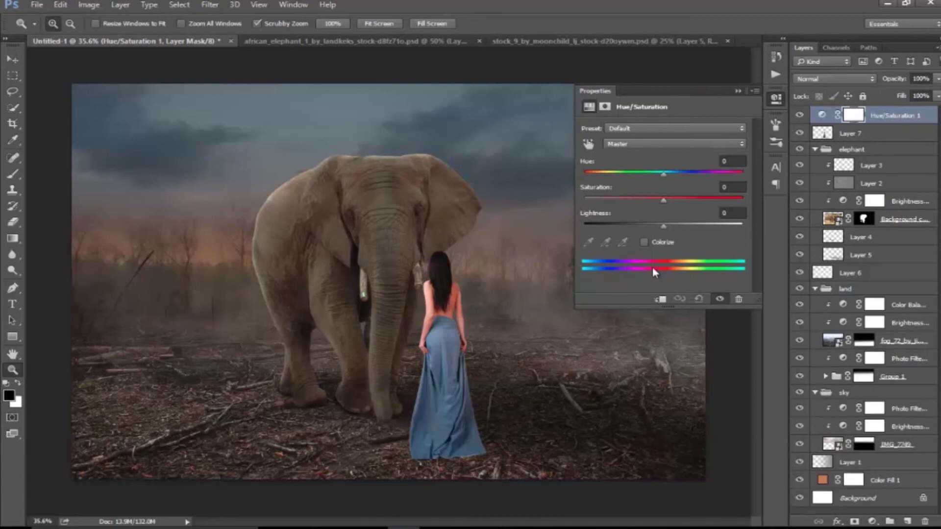
{"action": "left_click", "coordinate": [660, 301]}
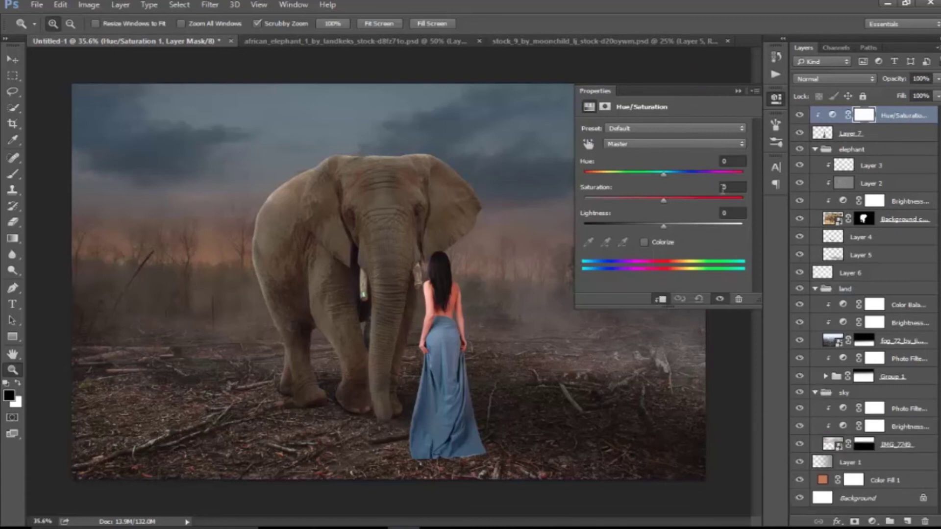
{"action": "left_click_drag", "start_coordinate": [663, 199], "coordinate": [655, 201]}
{"action": "left_click", "coordinate": [738, 91]}
{"action": "left_click", "coordinate": [801, 116]}
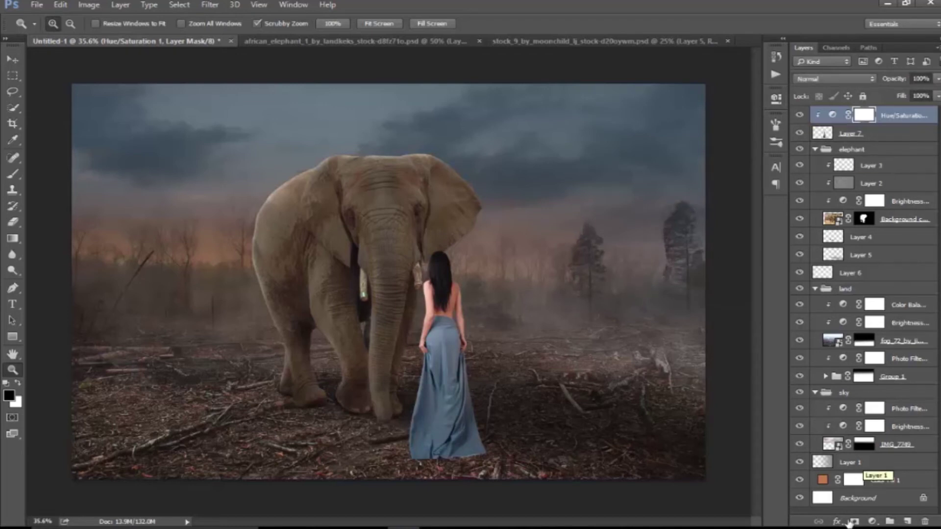
Step: Add a clipped Brightness/Contrast adjustment at Brightness -45, then a new empty layer
{"action": "left_click", "coordinate": [873, 520]}
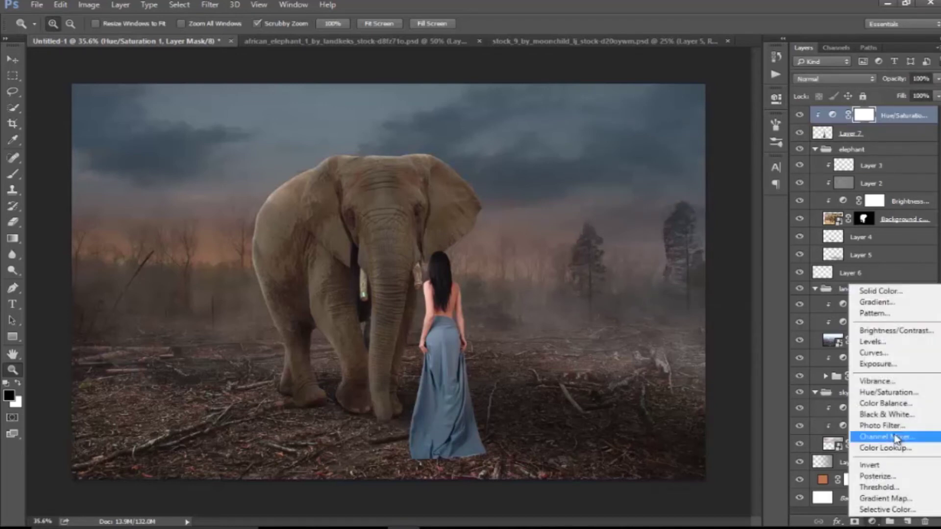
{"action": "left_click", "coordinate": [899, 330]}
{"action": "left_click", "coordinate": [660, 300]}
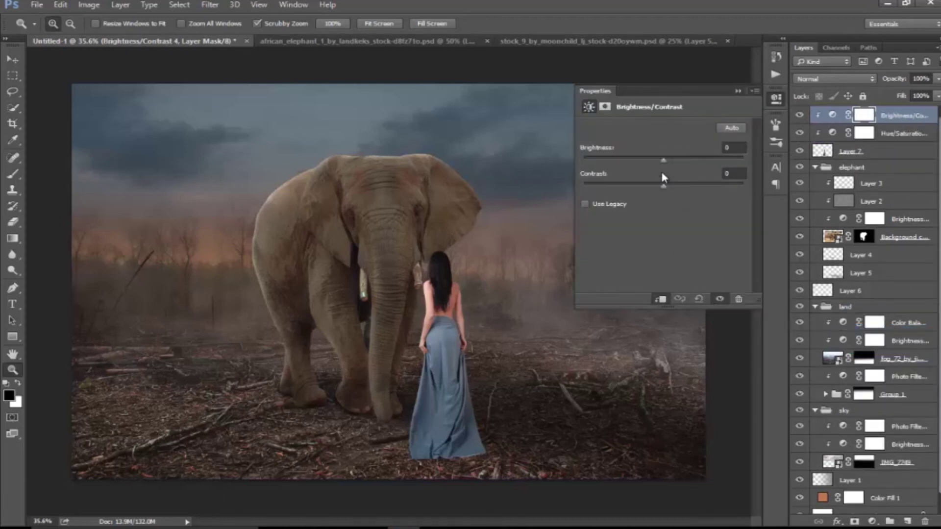
{"action": "left_click_drag", "start_coordinate": [660, 159], "coordinate": [642, 160]}
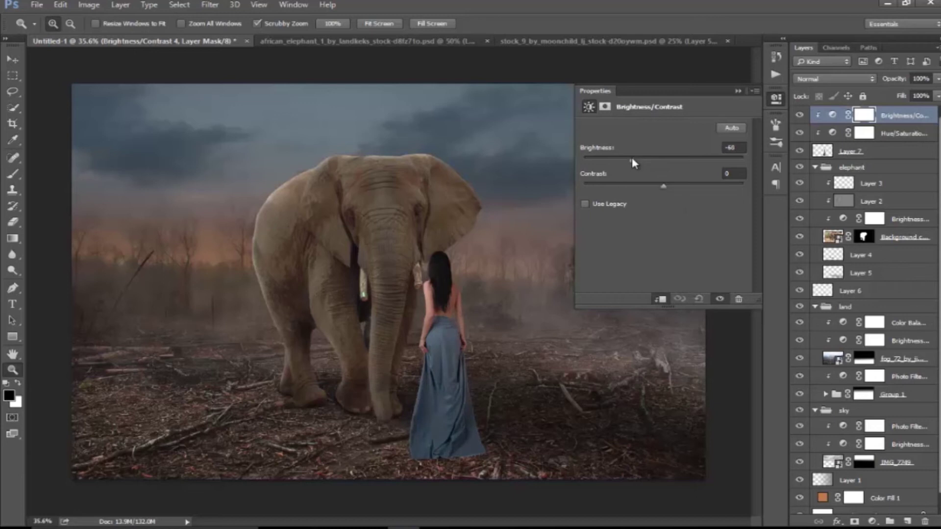
{"action": "left_click", "coordinate": [801, 114]}
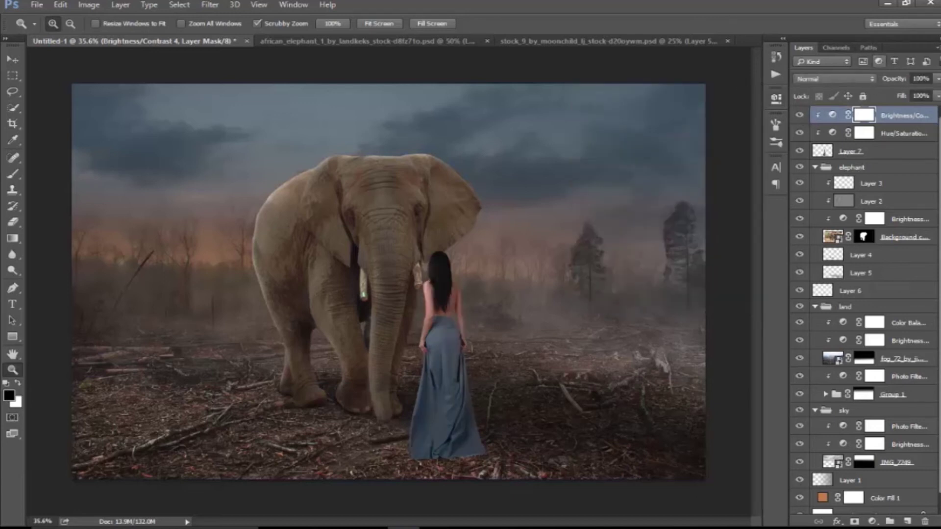
{"action": "key", "text": "ctrl+shift+alt+n"}
Step: Clip the new layer to the woman and fill it with 50% gray
{"action": "key", "text": "x"}
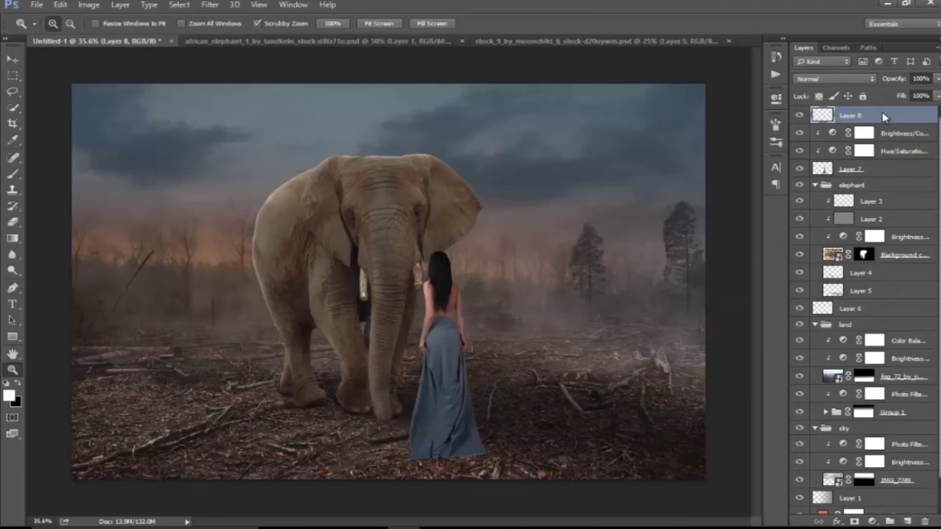
{"action": "right_click", "coordinate": [885, 117]}
{"action": "left_click", "coordinate": [843, 233]}
{"action": "left_click", "coordinate": [61, 5]}
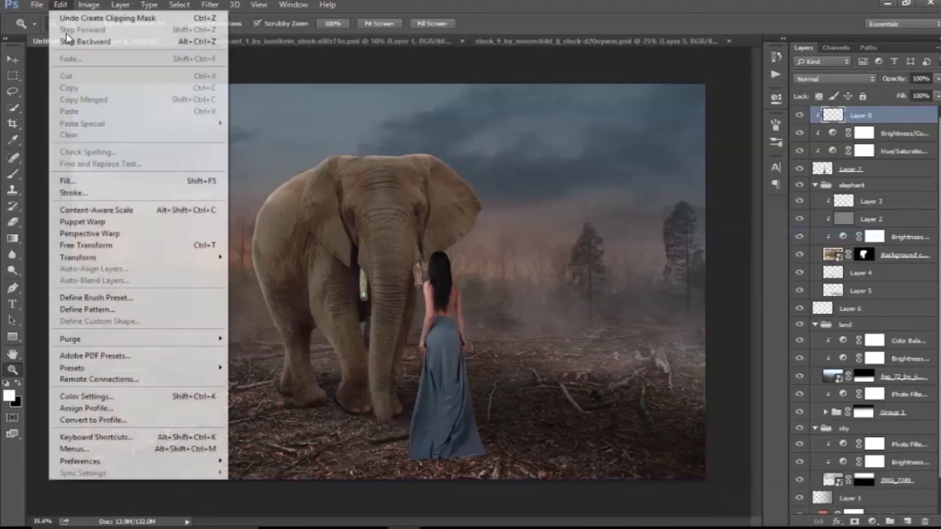
{"action": "left_click", "coordinate": [67, 181]}
{"action": "left_click", "coordinate": [562, 142]}
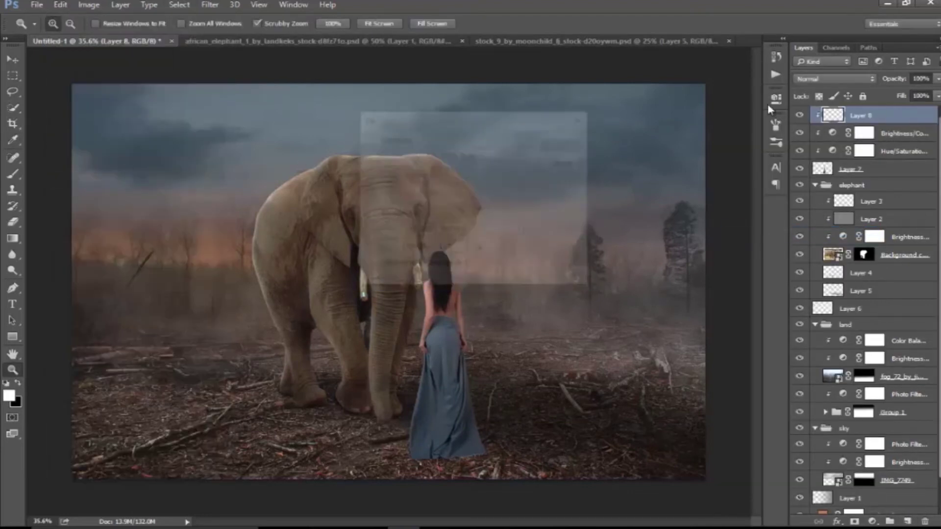
Step: Set the grey layer to Linear Light and zoom in closely on the woman's back
{"action": "left_click", "coordinate": [834, 79]}
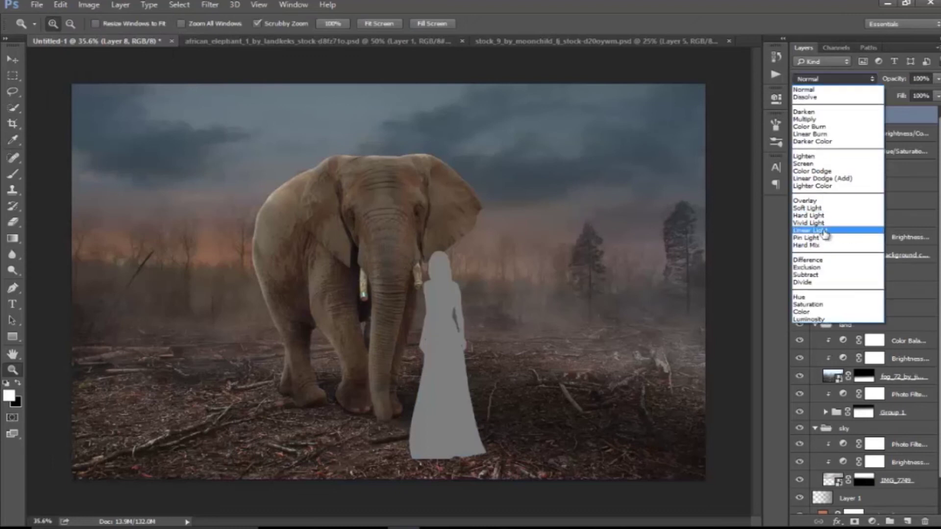
{"action": "left_click", "coordinate": [825, 234]}
{"action": "left_click_drag", "start_coordinate": [442, 206], "coordinate": [504, 289]}
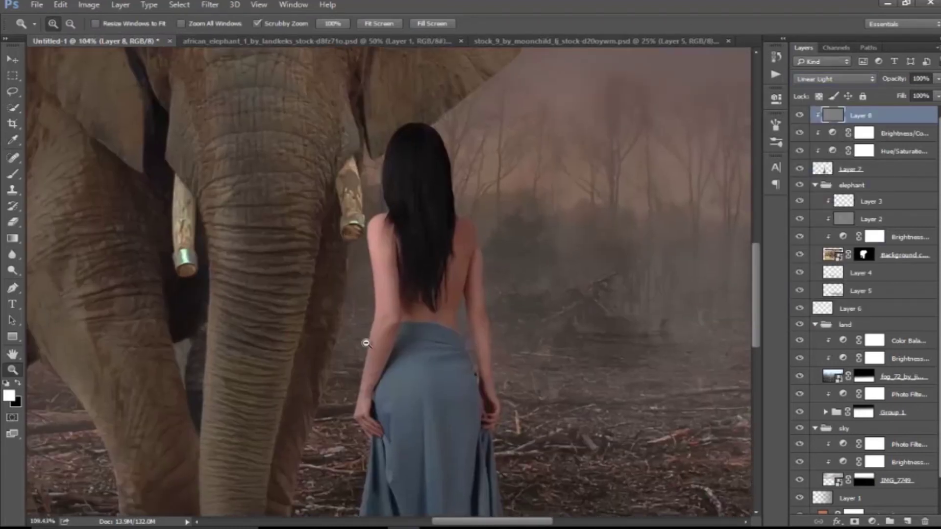
{"action": "left_click_drag", "start_coordinate": [366, 343], "coordinate": [380, 343]}
{"action": "key", "text": "b"}
{"action": "key", "text": "z"}
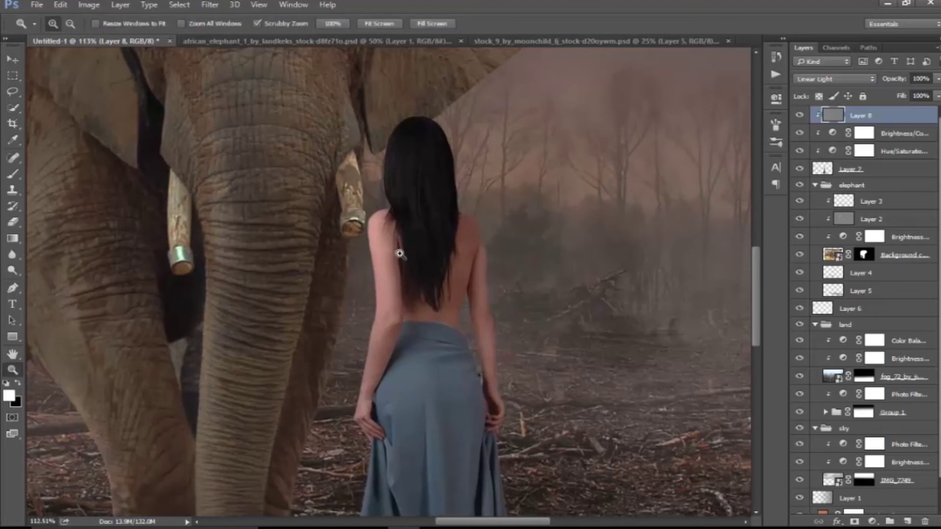
{"action": "left_click_drag", "start_coordinate": [400, 253], "coordinate": [437, 269]}
Step: Dodge along the woman's arm from hand to shoulder with a small brush
{"action": "key", "text": "o"}
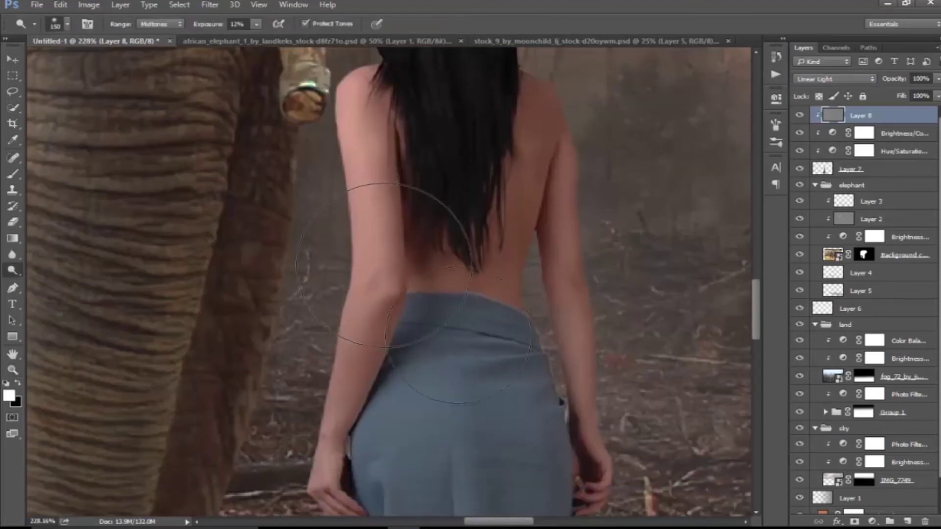
{"action": "key", "text": "bracketleft"}
{"action": "key", "text": "bracketleft"}
{"action": "key", "text": "bracketleft"}
{"action": "scroll", "coordinate": [361, 179], "scroll_direction": "up", "scroll_amount": 5}
{"action": "key", "text": "bracketleft"}
{"action": "mouse_move", "coordinate": [360, 196]}
{"action": "left_mouse_down"}
{"action": "mouse_move", "coordinate": [355, 364]}
{"action": "mouse_move", "coordinate": [325, 484]}
{"action": "left_mouse_up"}
{"action": "scroll", "coordinate": [325, 483], "scroll_direction": "down", "scroll_amount": 6}
{"action": "mouse_move", "coordinate": [328, 349]}
{"action": "left_mouse_down"}
{"action": "mouse_move", "coordinate": [356, 493]}
{"action": "mouse_move", "coordinate": [318, 478]}
{"action": "mouse_move", "coordinate": [308, 416]}
{"action": "mouse_move", "coordinate": [330, 361]}
{"action": "left_mouse_up"}
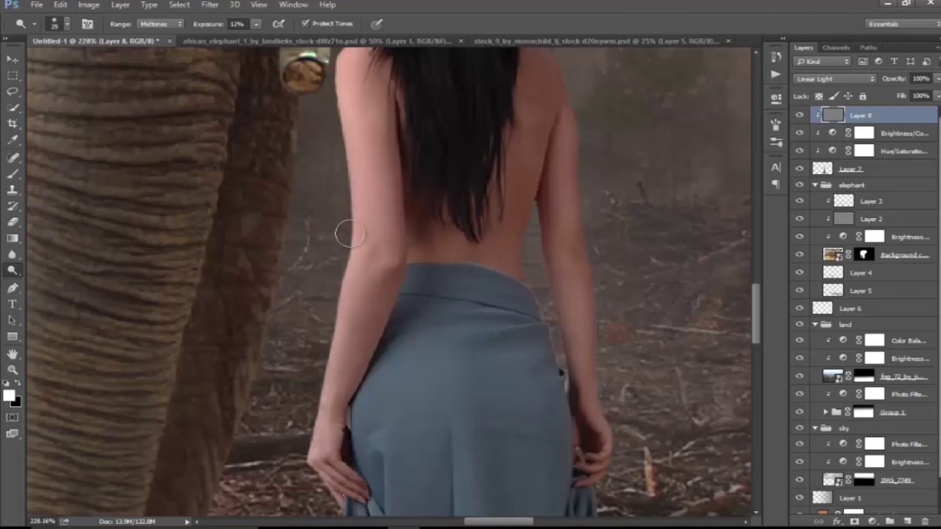
{"action": "left_click_drag", "start_coordinate": [340, 323], "coordinate": [326, 103]}
{"action": "scroll", "coordinate": [343, 228], "scroll_direction": "up", "scroll_amount": 3}
{"action": "mouse_move", "coordinate": [342, 228]}
{"action": "left_mouse_down"}
{"action": "mouse_move", "coordinate": [341, 167]}
{"action": "mouse_move", "coordinate": [368, 132]}
{"action": "mouse_move", "coordinate": [343, 158]}
{"action": "mouse_move", "coordinate": [339, 286]}
{"action": "left_mouse_up"}
{"action": "left_click_drag", "start_coordinate": [346, 112], "coordinate": [352, 260]}
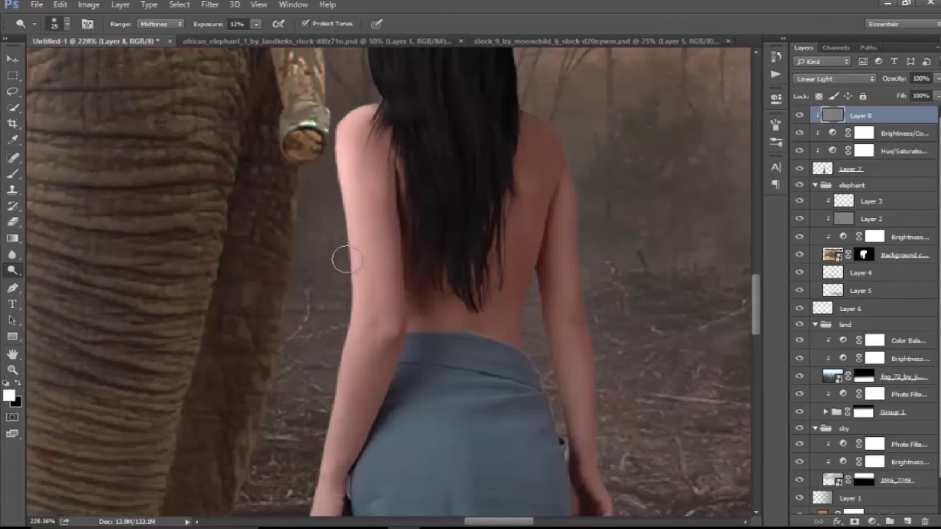
{"action": "left_click_drag", "start_coordinate": [337, 337], "coordinate": [309, 492]}
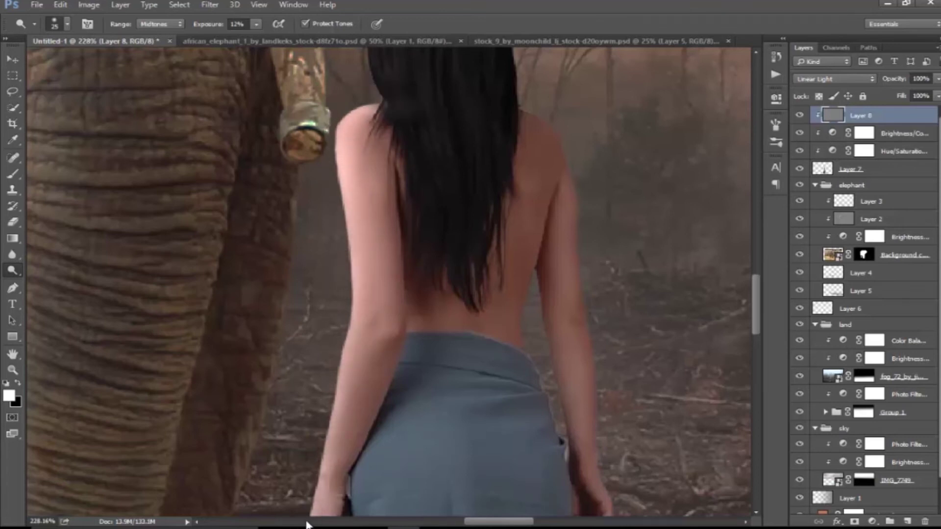
Step: Switch to the Burn tool at 8% exposure and darken the woman's right upper back
{"action": "right_click", "coordinate": [12, 270]}
{"action": "left_click", "coordinate": [44, 279]}
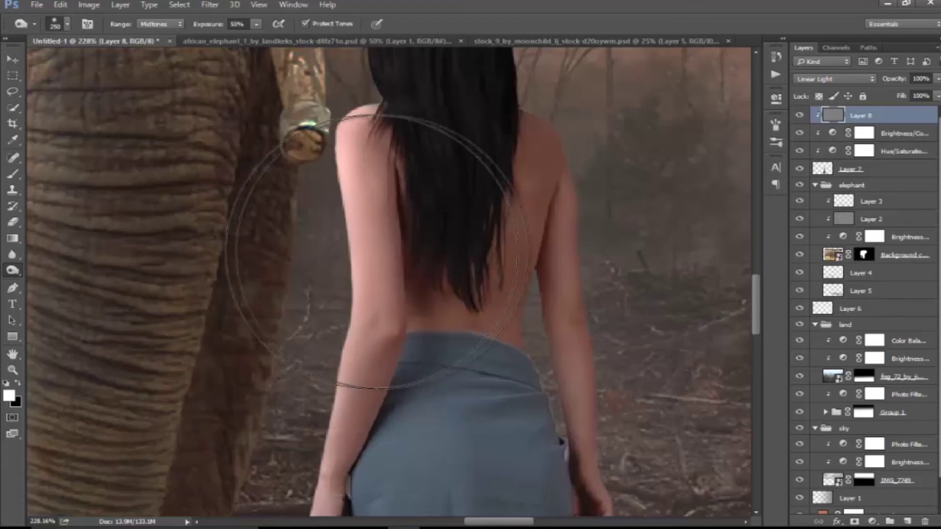
{"action": "key", "text": "bracketleft"}
{"action": "key", "text": "bracketleft"}
{"action": "key", "text": "bracketleft"}
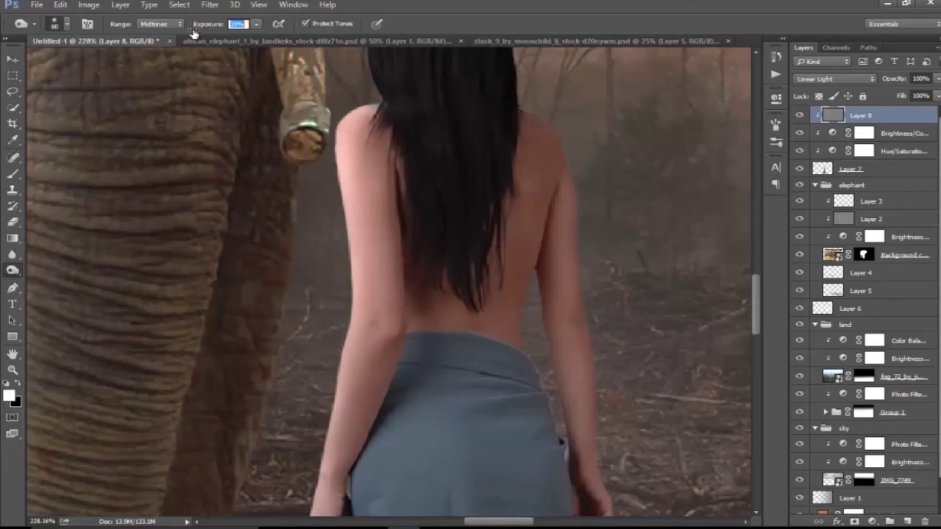
{"action": "type", "text": "8"}
{"action": "key", "text": "Return"}
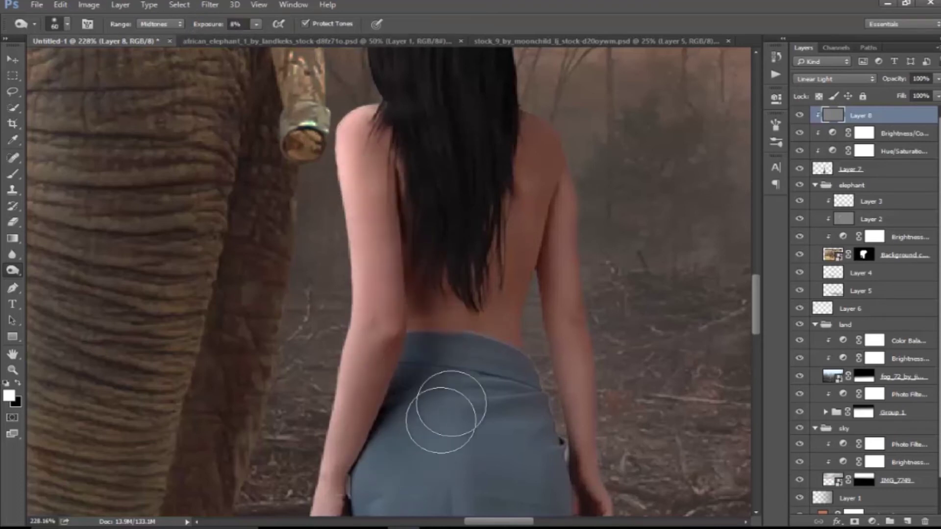
{"action": "left_click_drag", "start_coordinate": [498, 267], "coordinate": [548, 244]}
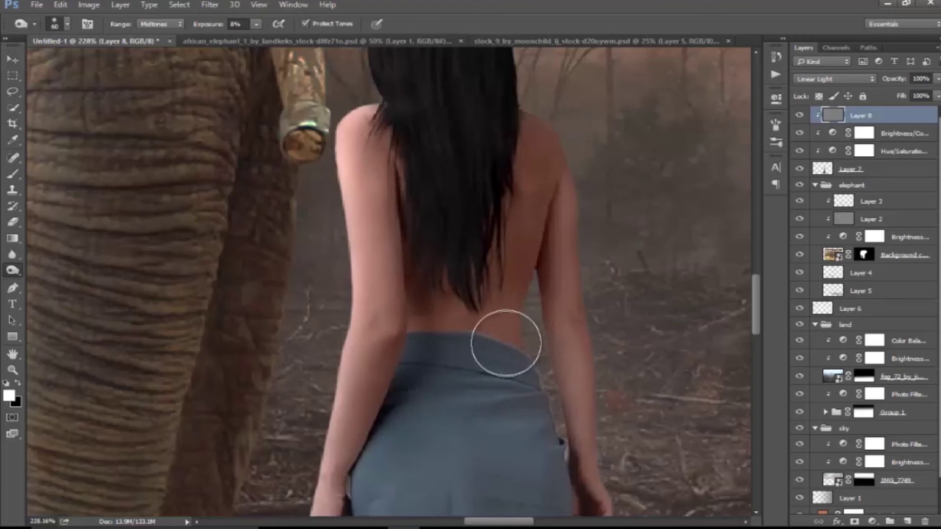
{"action": "scroll", "coordinate": [484, 311], "scroll_direction": "down", "scroll_amount": 1}
{"action": "scroll", "coordinate": [505, 235], "scroll_direction": "down", "scroll_amount": 2}
Step: Burn the skirt's diagonal fold with a larger brush after comparing Layer 8 on and off
{"action": "left_click", "coordinate": [800, 115]}
{"action": "left_click", "coordinate": [799, 115]}
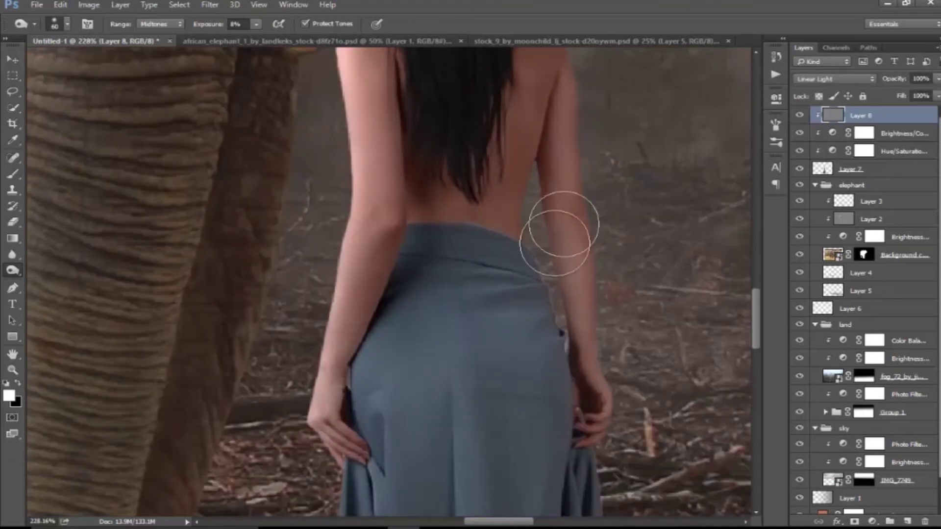
{"action": "scroll", "coordinate": [557, 235], "scroll_direction": "down", "scroll_amount": 2}
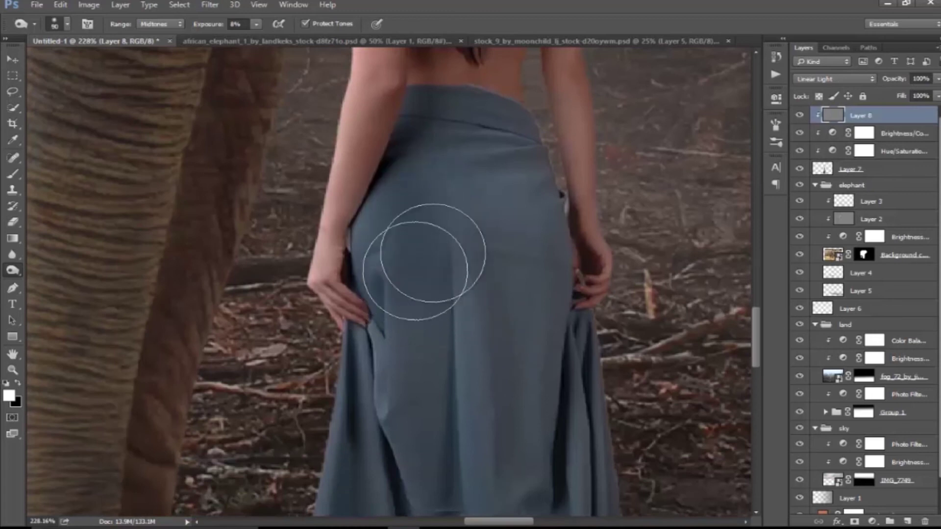
{"action": "scroll", "coordinate": [437, 414], "scroll_direction": "down", "scroll_amount": 1}
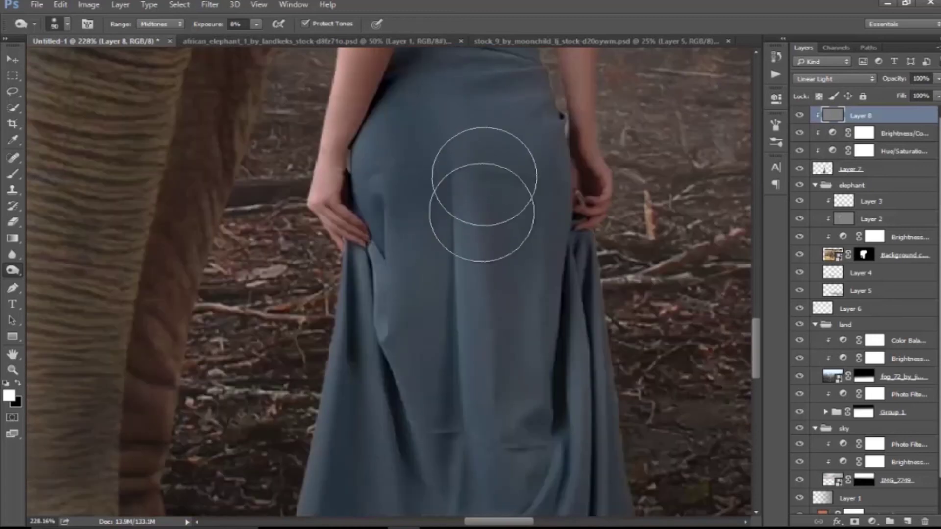
{"action": "scroll", "coordinate": [489, 367], "scroll_direction": "down", "scroll_amount": 1}
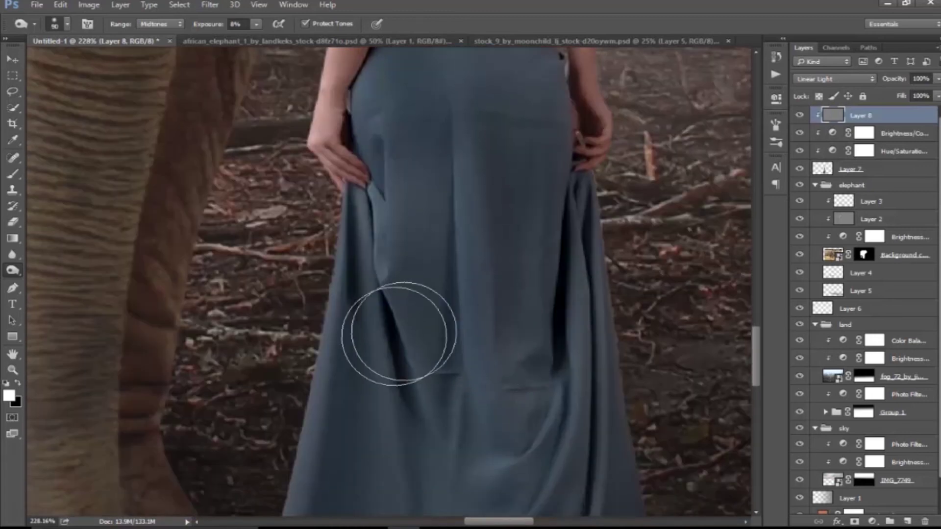
{"action": "scroll", "coordinate": [377, 374], "scroll_direction": "down", "scroll_amount": 1}
{"action": "scroll", "coordinate": [389, 374], "scroll_direction": "down", "scroll_amount": 1}
{"action": "key", "text": "bracketright"}
{"action": "key", "text": "bracketright"}
{"action": "key", "text": "bracketright"}
{"action": "key", "text": "bracketright"}
{"action": "mouse_move", "coordinate": [456, 173]}
{"action": "left_mouse_down"}
{"action": "mouse_move", "coordinate": [462, 231]}
{"action": "mouse_move", "coordinate": [574, 410]}
{"action": "left_mouse_up"}
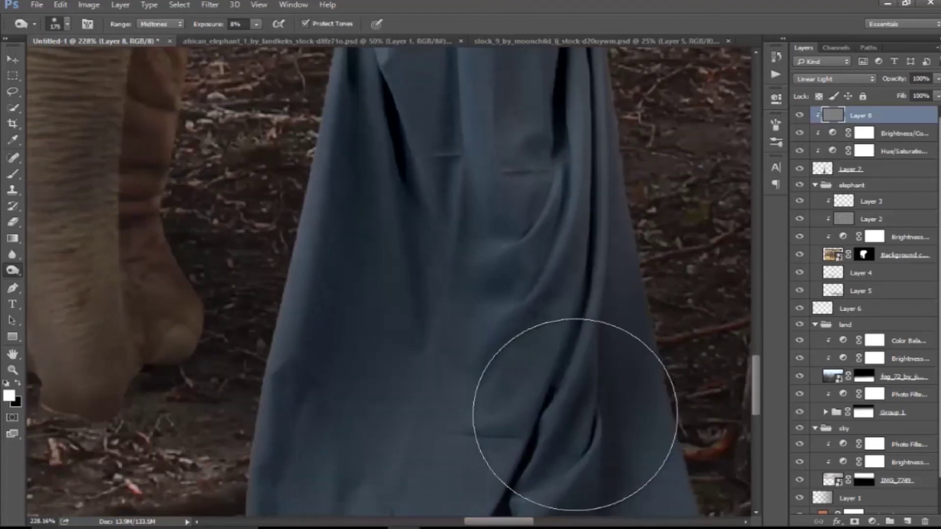
{"action": "scroll", "coordinate": [491, 363], "scroll_direction": "down", "scroll_amount": 2}
{"action": "mouse_move", "coordinate": [660, 408]}
{"action": "left_mouse_down"}
{"action": "mouse_move", "coordinate": [632, 280]}
{"action": "mouse_move", "coordinate": [554, 206]}
{"action": "mouse_move", "coordinate": [431, 473]}
{"action": "left_mouse_up"}
{"action": "scroll", "coordinate": [378, 425], "scroll_direction": "down", "scroll_amount": 1}
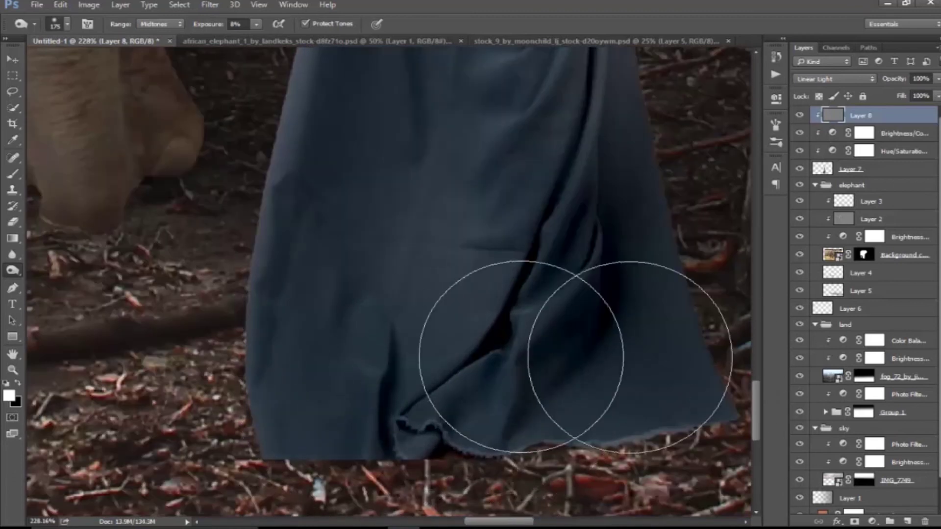
Step: Dodge the left edge of the blue dress and compare Layer 8 on and off
{"action": "key", "text": "z"}
{"action": "mouse_move", "coordinate": [584, 337]}
{"action": "left_mouse_down"}
{"action": "mouse_move", "coordinate": [556, 276]}
{"action": "mouse_move", "coordinate": [576, 302]}
{"action": "left_mouse_up"}
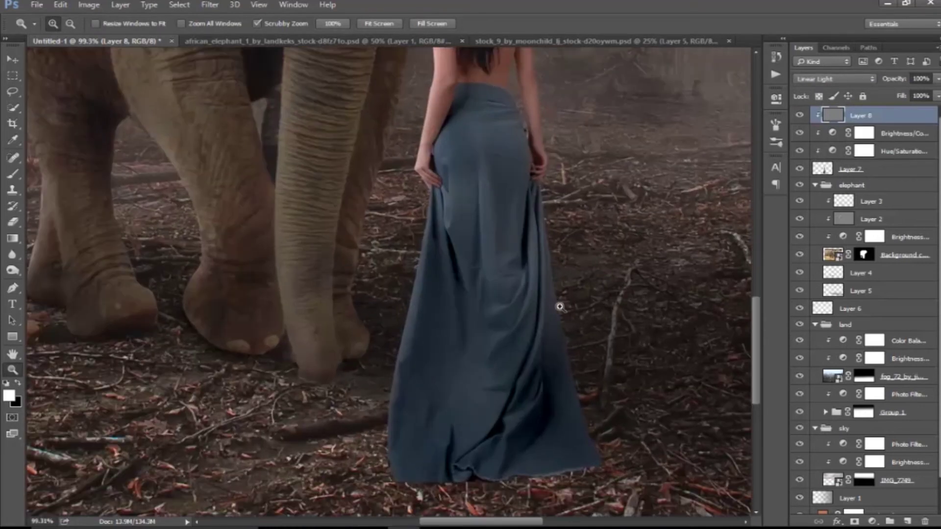
{"action": "left_click", "coordinate": [12, 175]}
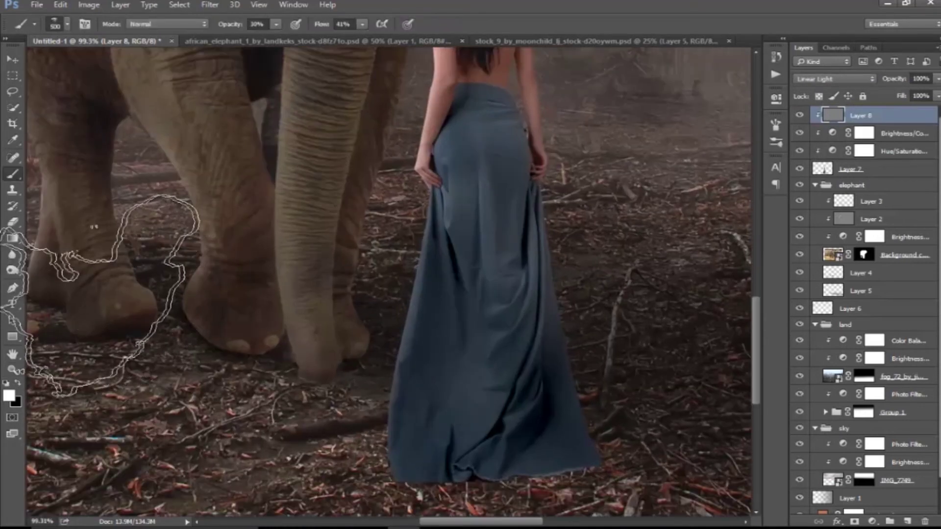
{"action": "left_click", "coordinate": [15, 268]}
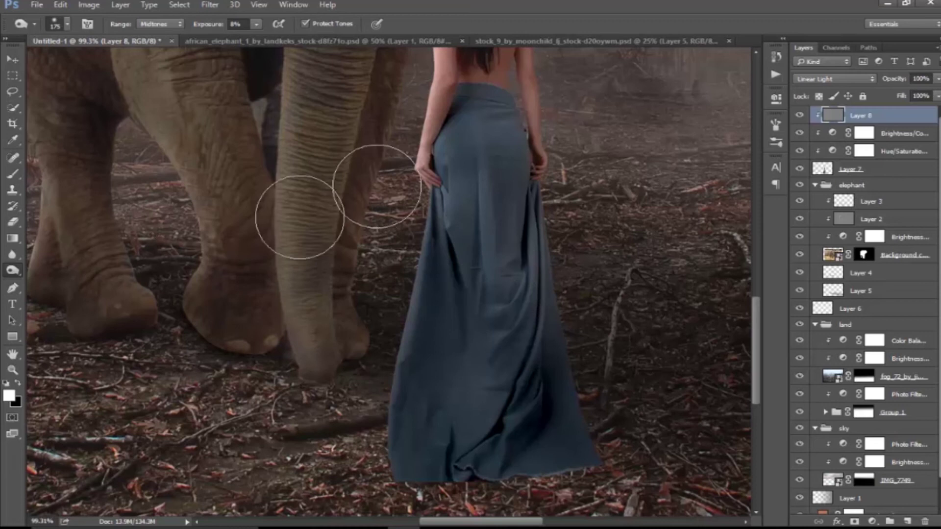
{"action": "right_click", "coordinate": [17, 273]}
{"action": "left_click", "coordinate": [54, 268]}
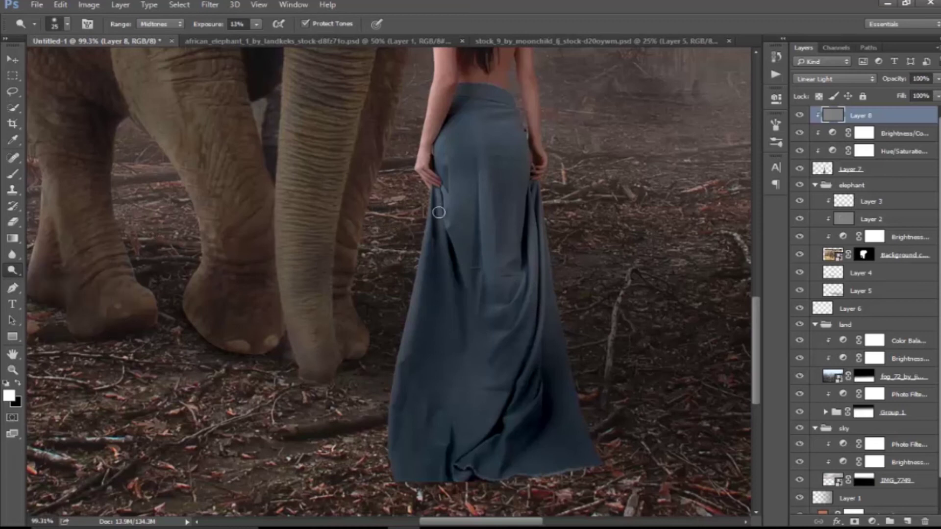
{"action": "left_click_drag", "start_coordinate": [416, 285], "coordinate": [397, 370]}
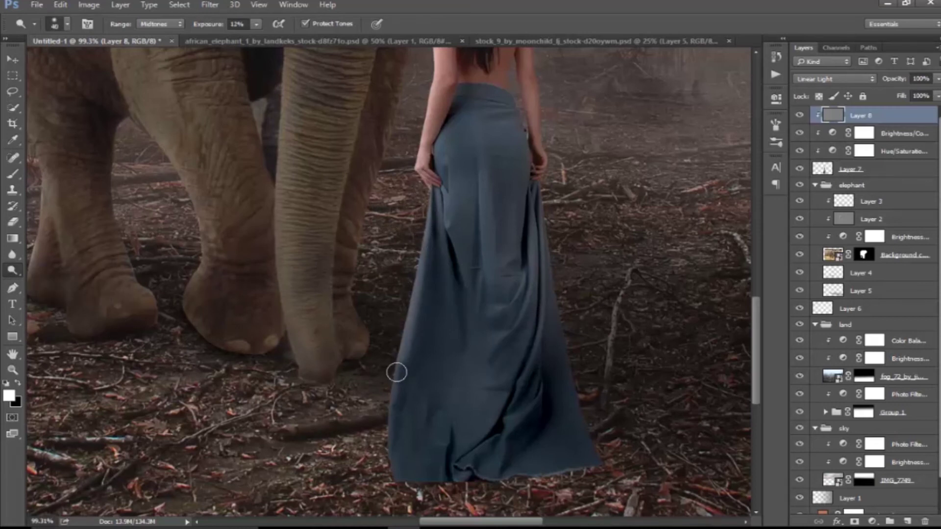
{"action": "left_click", "coordinate": [800, 115]}
{"action": "left_click", "coordinate": [799, 115]}
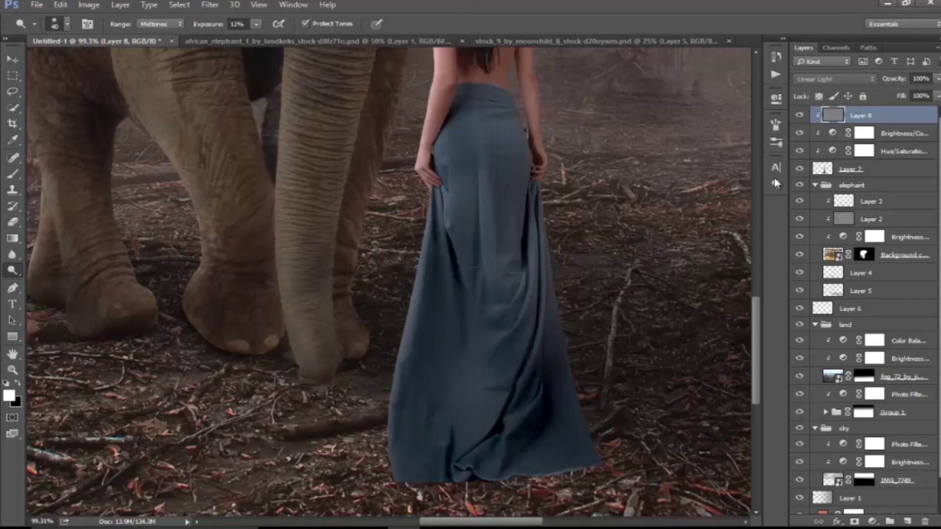
{"action": "left_click", "coordinate": [885, 187]}
Step: Collapse the elephant group and add Layer 9 above it
{"action": "left_click", "coordinate": [907, 521]}
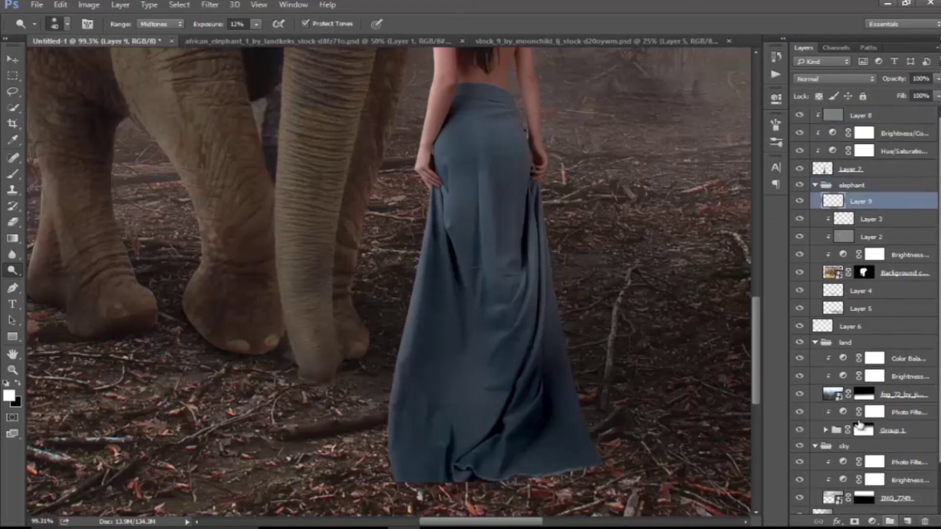
{"action": "key", "text": "ctrl+z"}
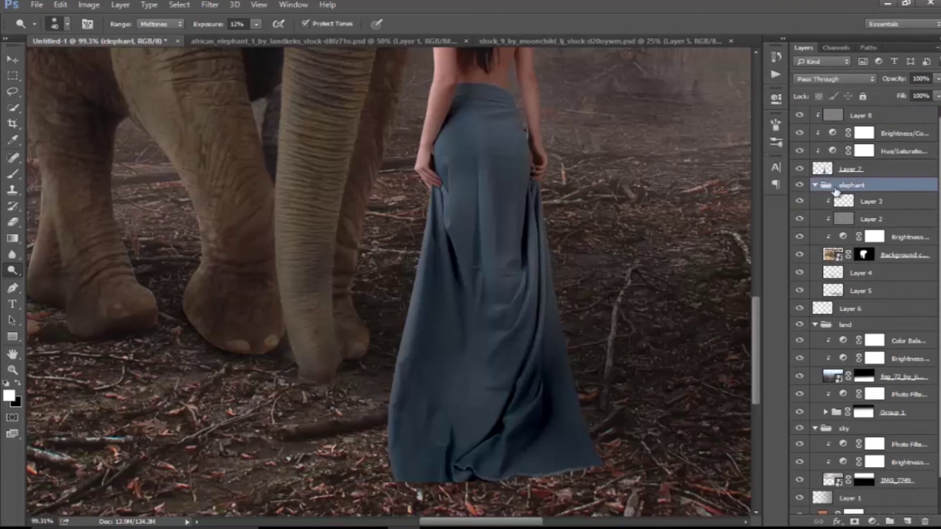
{"action": "left_click", "coordinate": [816, 185]}
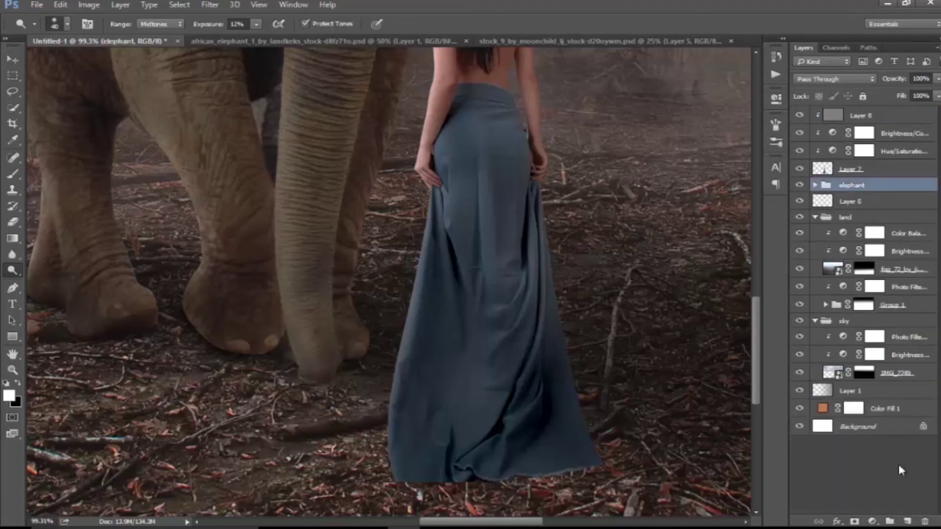
{"action": "left_click", "coordinate": [908, 522]}
Step: Set up a soft round black brush at 100% opacity and flow, 45 px
{"action": "left_click", "coordinate": [13, 174]}
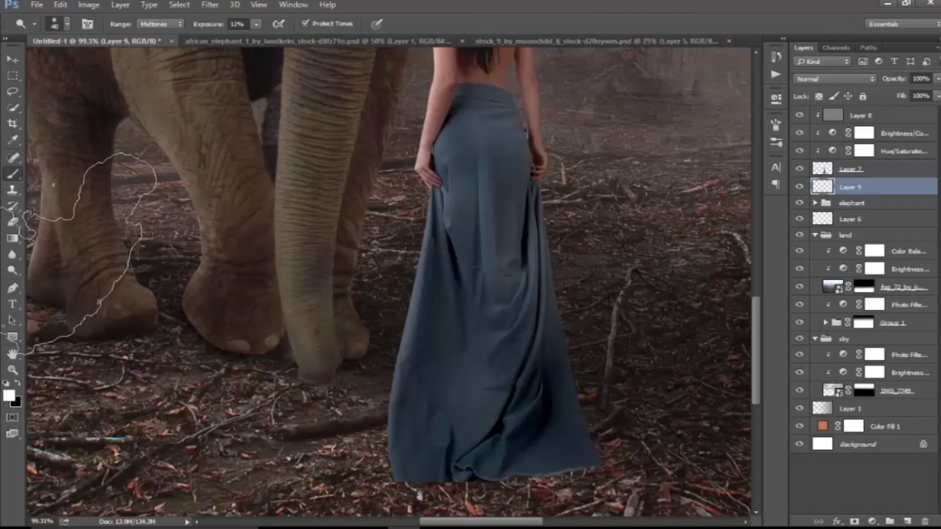
{"action": "left_click", "coordinate": [18, 382]}
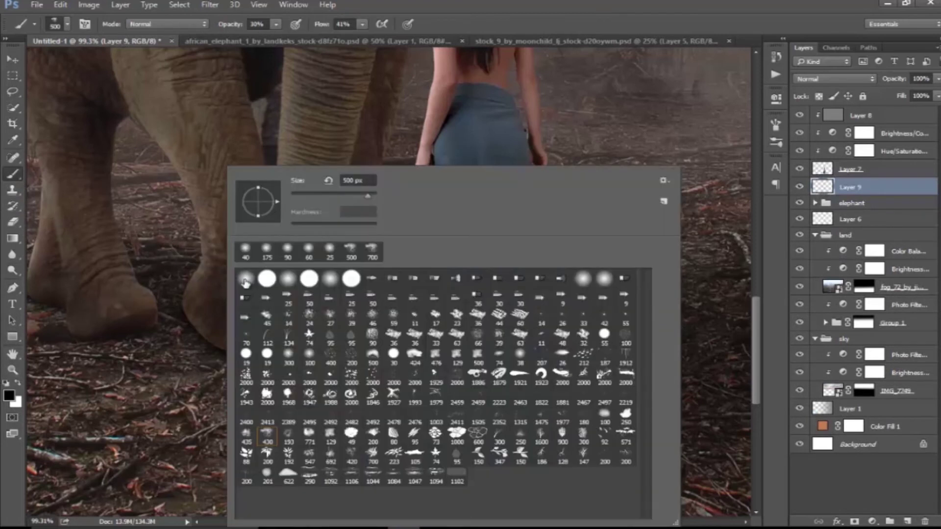
{"action": "left_click", "coordinate": [247, 30]}
{"action": "key", "text": "0"}
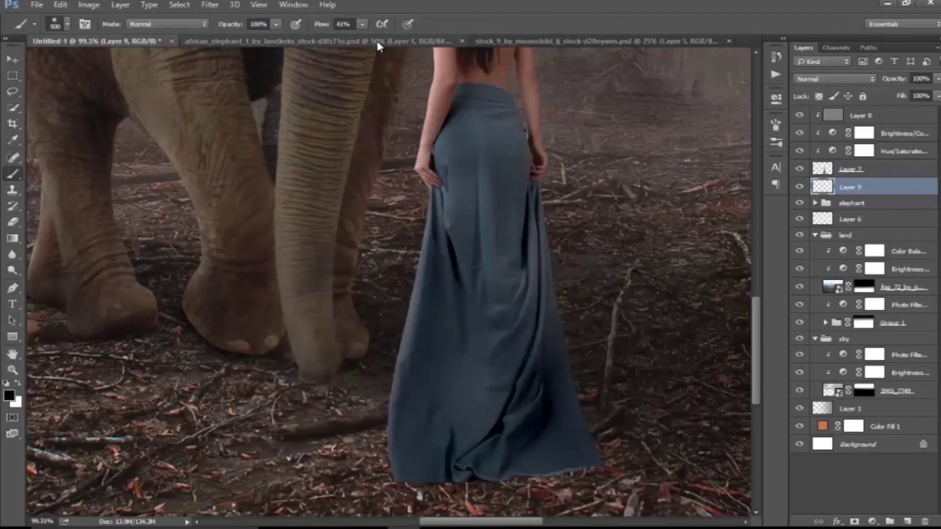
{"action": "left_click_drag", "start_coordinate": [315, 27], "coordinate": [599, 47]}
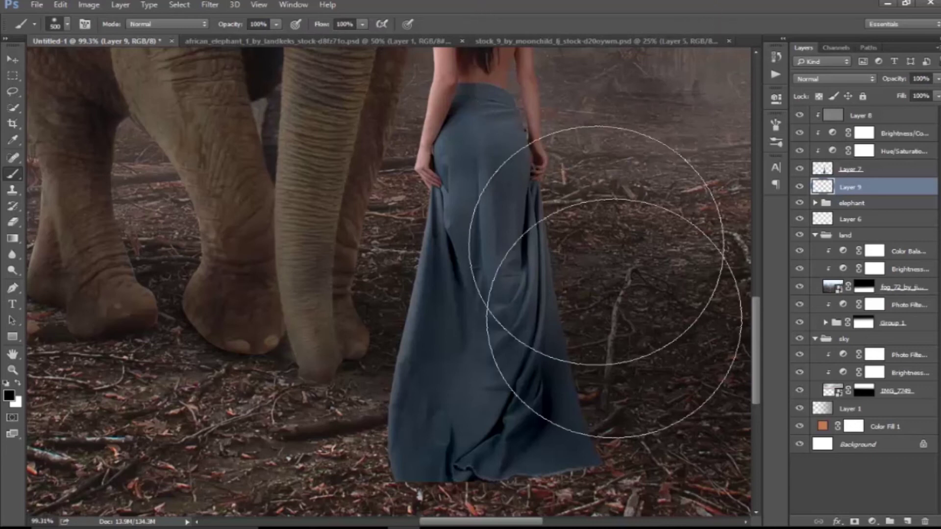
{"action": "key", "text": "bracketleft"}
{"action": "key", "text": "bracketleft"}
{"action": "key", "text": "bracketleft"}
{"action": "key", "text": "bracketleft"}
{"action": "key", "text": "bracketleft"}
{"action": "key", "text": "bracketleft"}
{"action": "key", "text": "bracketleft"}
{"action": "key", "text": "bracketleft"}
{"action": "key", "text": "bracketleft"}
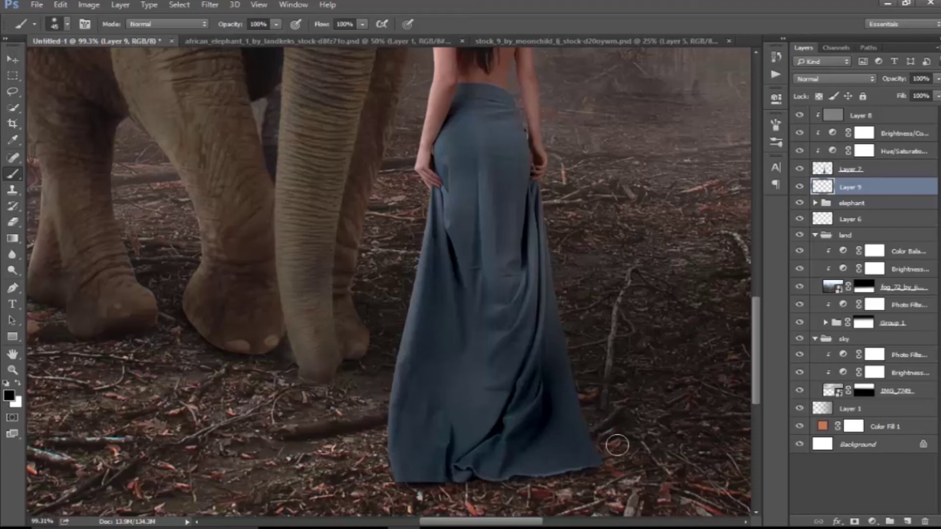
Step: Create Layer 10 beneath Layer 9 and set the brush to 125 px with 36% flow
{"action": "left_click", "coordinate": [907, 520]}
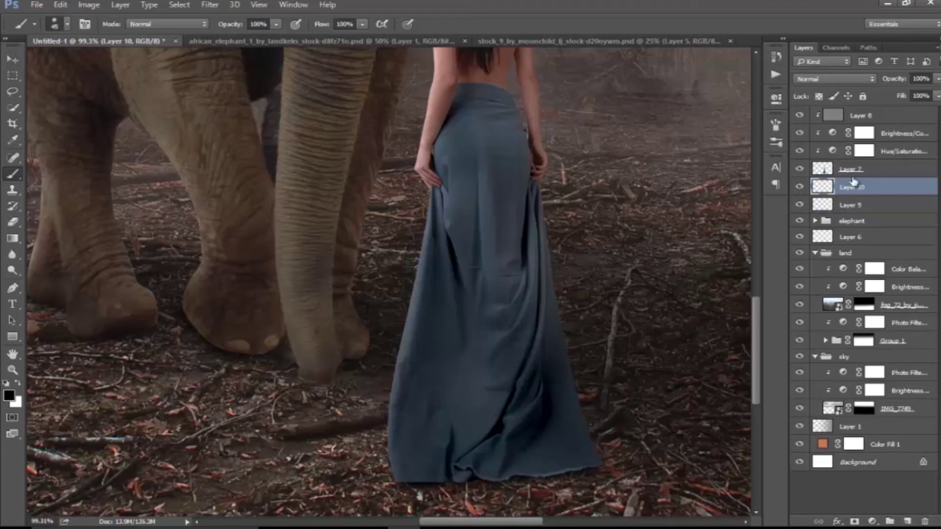
{"action": "key", "text": "ctrl+bracketleft"}
{"action": "left_click", "coordinate": [938, 80]}
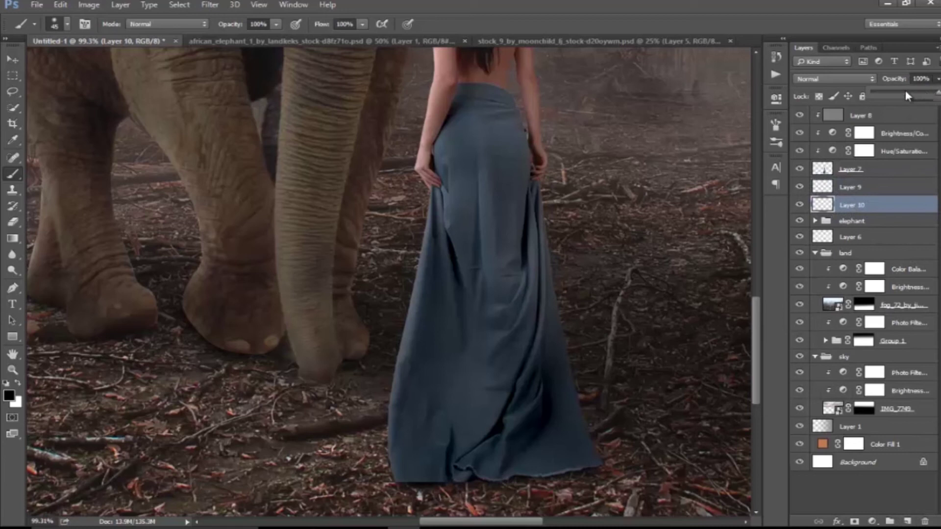
{"action": "scroll", "coordinate": [651, 324], "scroll_direction": "down", "scroll_amount": 3}
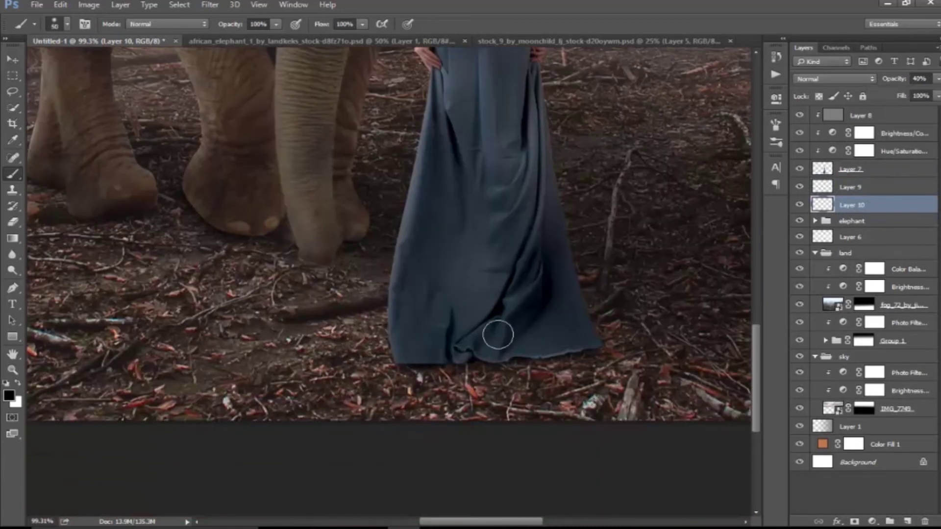
{"action": "key", "text": "bracketright"}
{"action": "key", "text": "bracketright"}
{"action": "key", "text": "bracketright"}
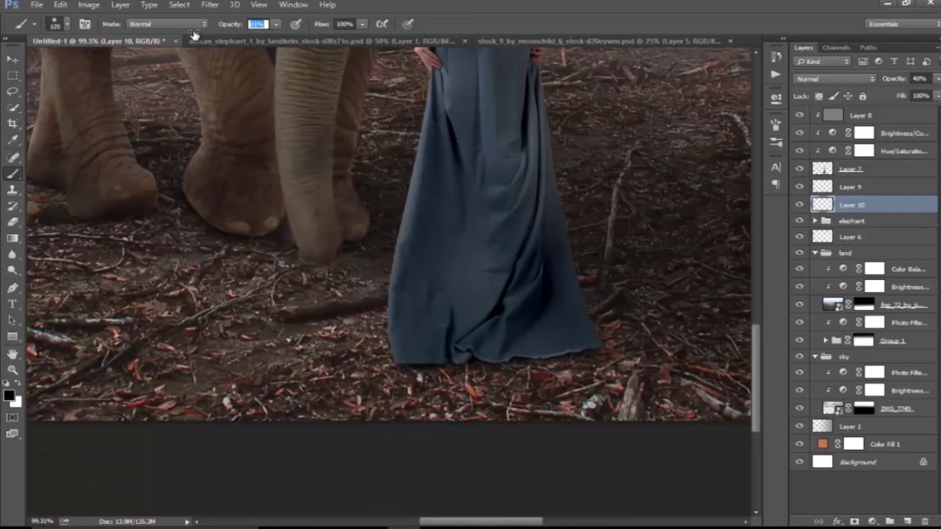
{"action": "type", "text": "36"}
{"action": "key", "text": "Return"}
{"action": "left_click_drag", "start_coordinate": [939, 90], "coordinate": [940, 89]}
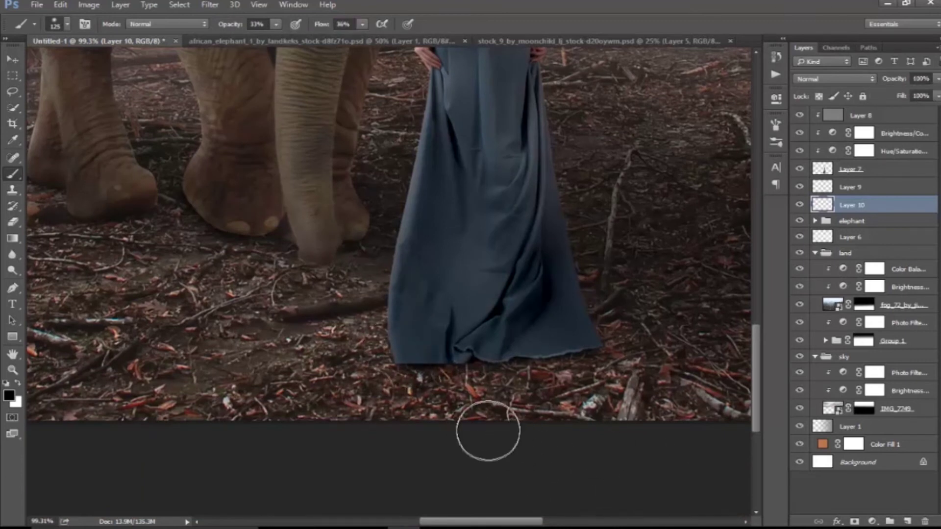
Step: Paint a soft black shadow under the dress hem and view the whole scene
{"action": "key", "text": "bracketright"}
{"action": "key", "text": "bracketright"}
{"action": "key", "text": "bracketright"}
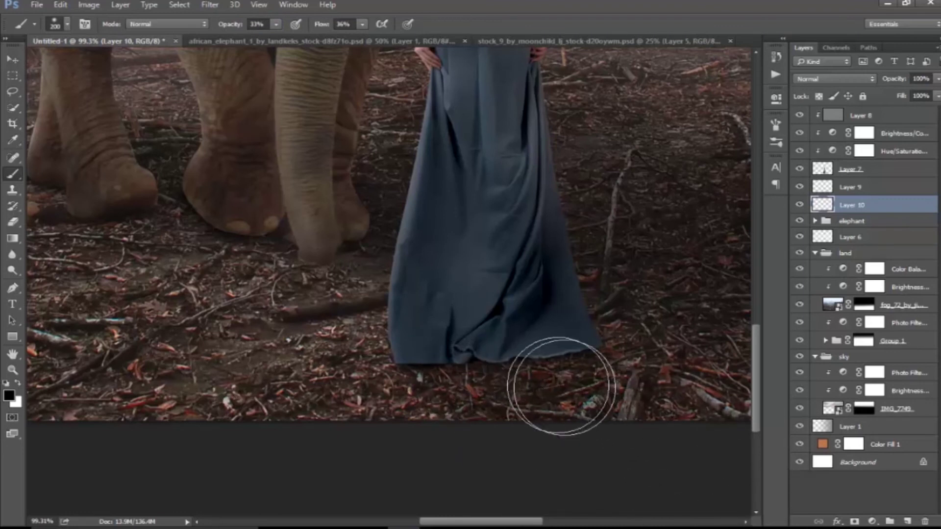
{"action": "left_click_drag", "start_coordinate": [451, 388], "coordinate": [494, 378]}
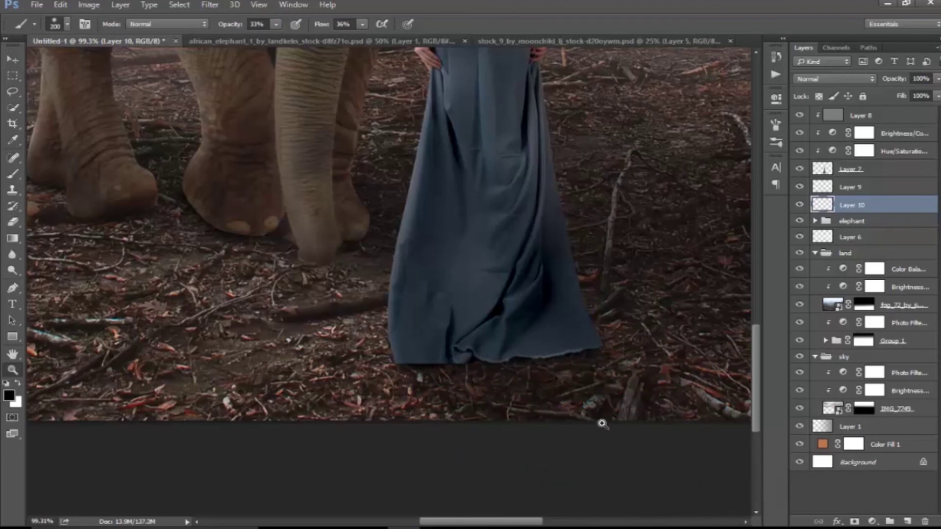
{"action": "key", "text": "z"}
{"action": "left_click_drag", "start_coordinate": [608, 428], "coordinate": [554, 408]}
{"action": "left_click", "coordinate": [938, 79]}
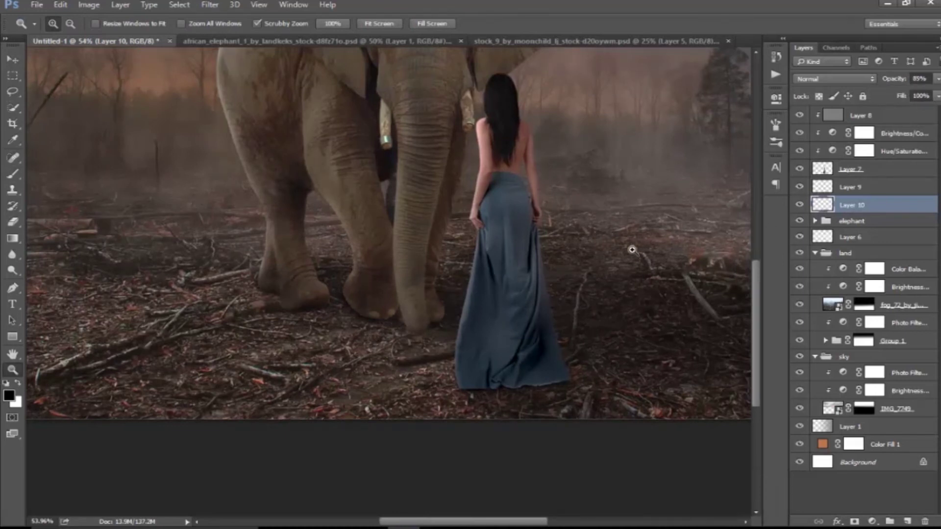
Step: Set Layer 10 to 85% opacity and add a clipped Warming Filter (85) at 37% density
{"action": "left_click_drag", "start_coordinate": [671, 248], "coordinate": [622, 245]}
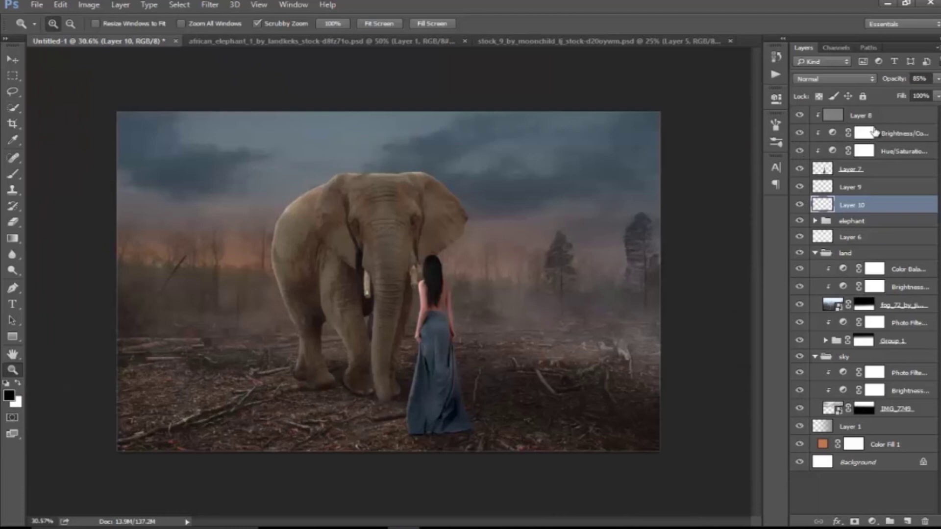
{"action": "left_click", "coordinate": [881, 118]}
{"action": "left_click", "coordinate": [872, 522]}
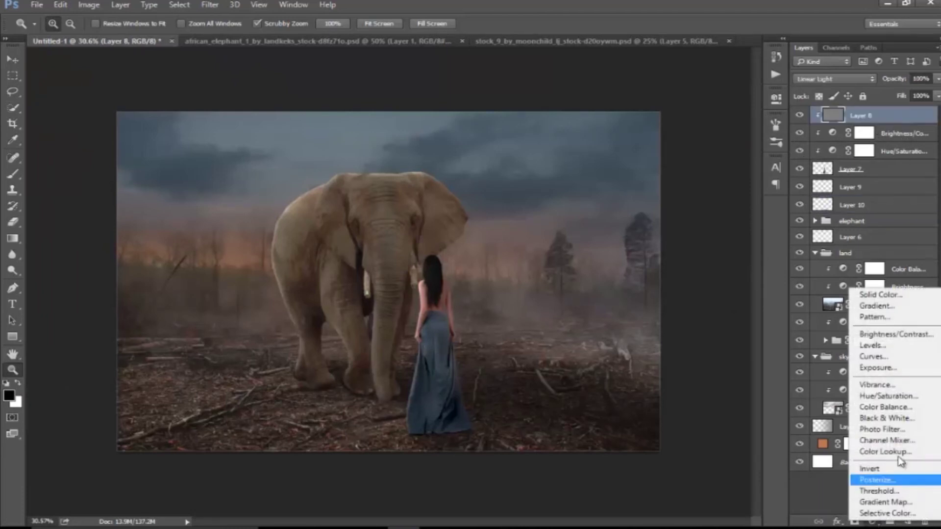
{"action": "left_click", "coordinate": [878, 438]}
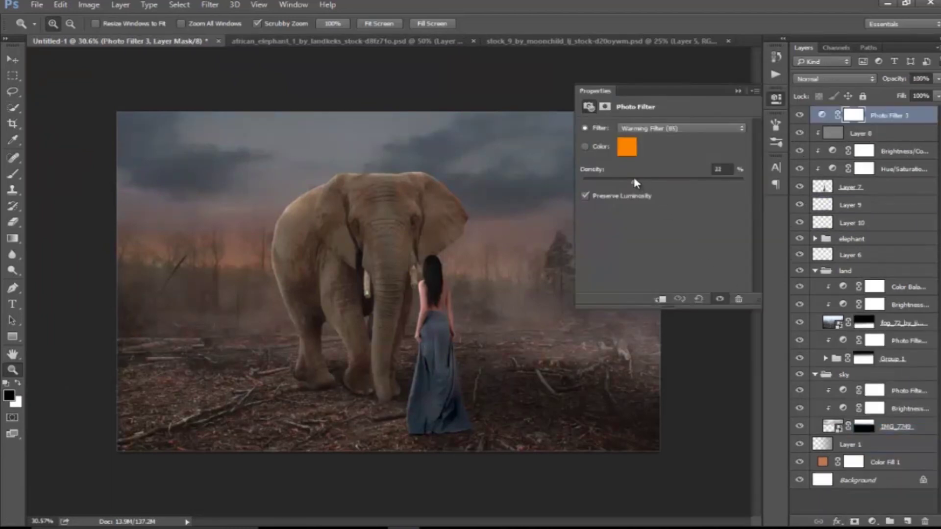
{"action": "left_click", "coordinate": [661, 299]}
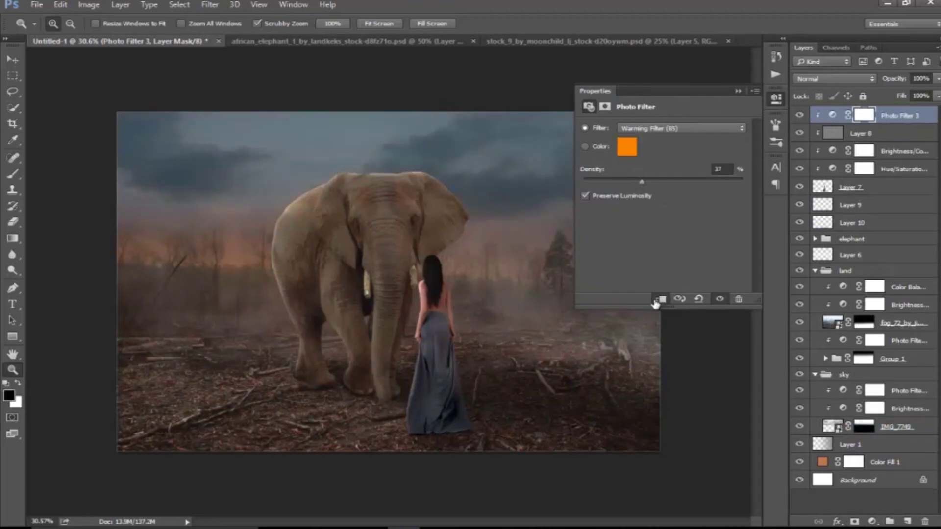
Step: Select all the woman's layers and adjustments, Layer 7 through Layer 10, and group them
{"action": "left_click", "coordinate": [738, 91]}
{"action": "left_click", "coordinate": [907, 135], "text": "shift"}
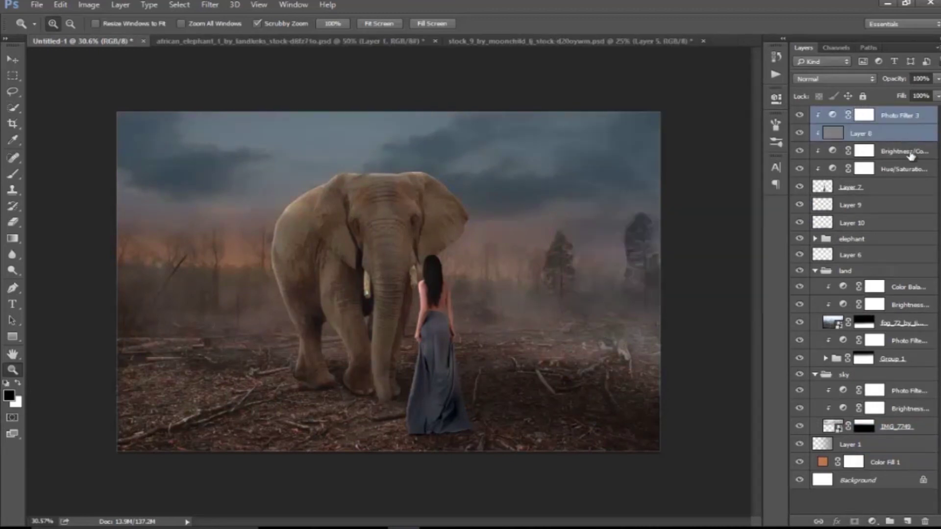
{"action": "left_click", "coordinate": [908, 152], "text": "shift"}
{"action": "left_click", "coordinate": [909, 169], "text": "shift"}
{"action": "left_click", "coordinate": [893, 208], "text": "shift"}
{"action": "left_click", "coordinate": [888, 225], "text": "shift"}
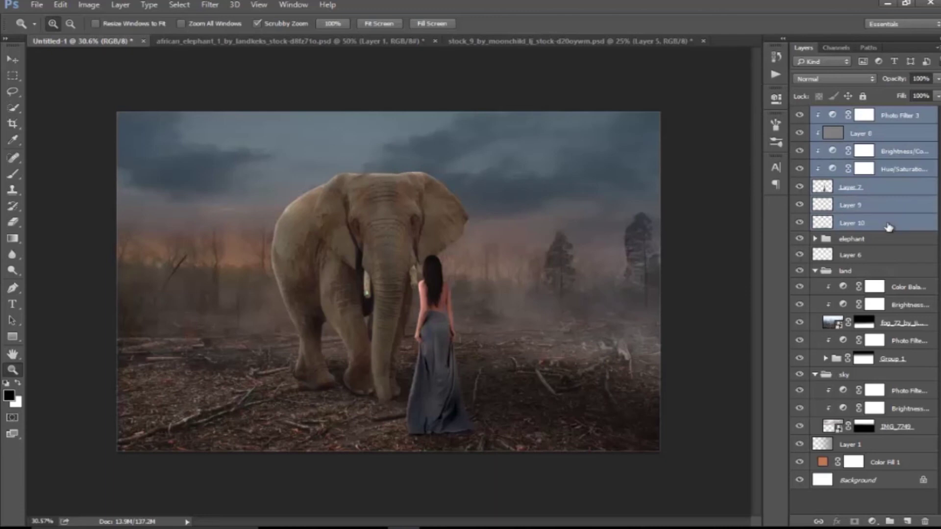
{"action": "key", "text": "ctrl+g"}
{"action": "type", "text": "model"}
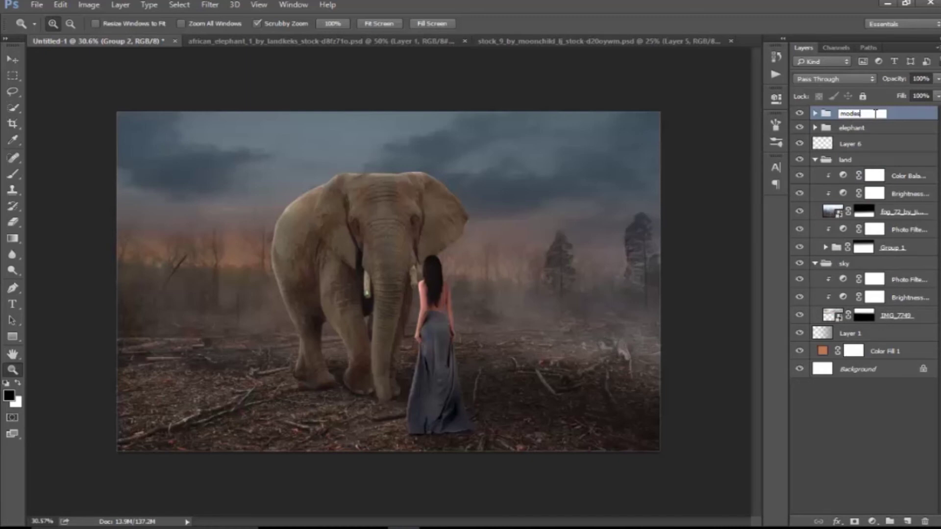
Step: Name the group 'model' and add empty Layer 11 above it
{"action": "key", "text": "Return"}
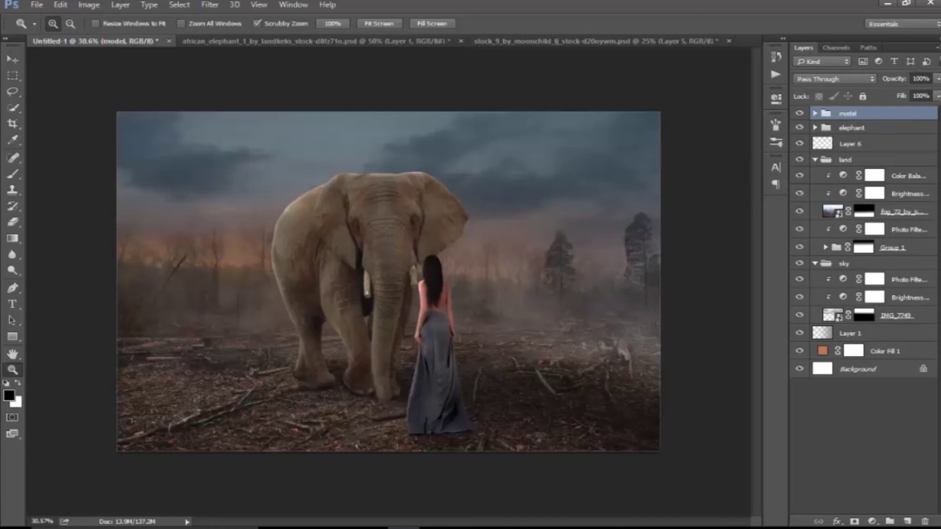
{"action": "left_click", "coordinate": [910, 522]}
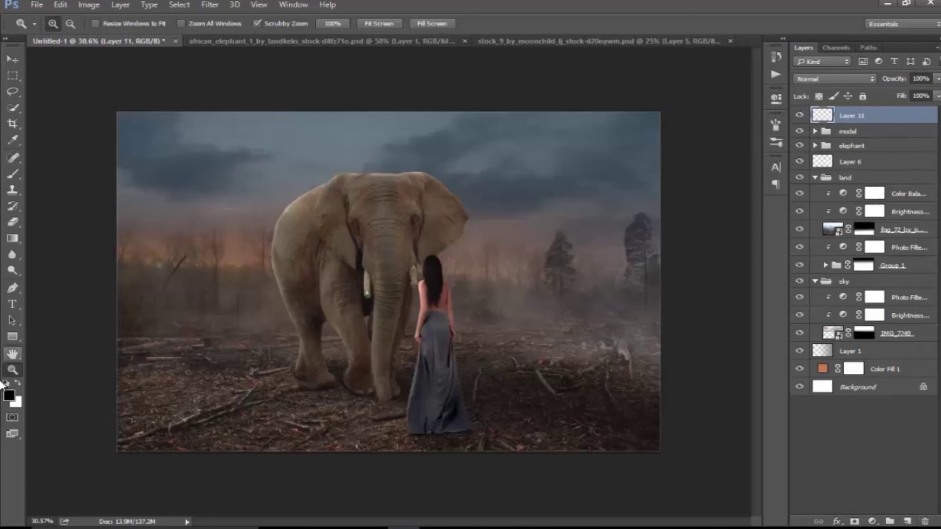
Step: Paint a #935944 radial gradient glow over the left horizon on Layer 11
{"action": "left_click", "coordinate": [9, 397]}
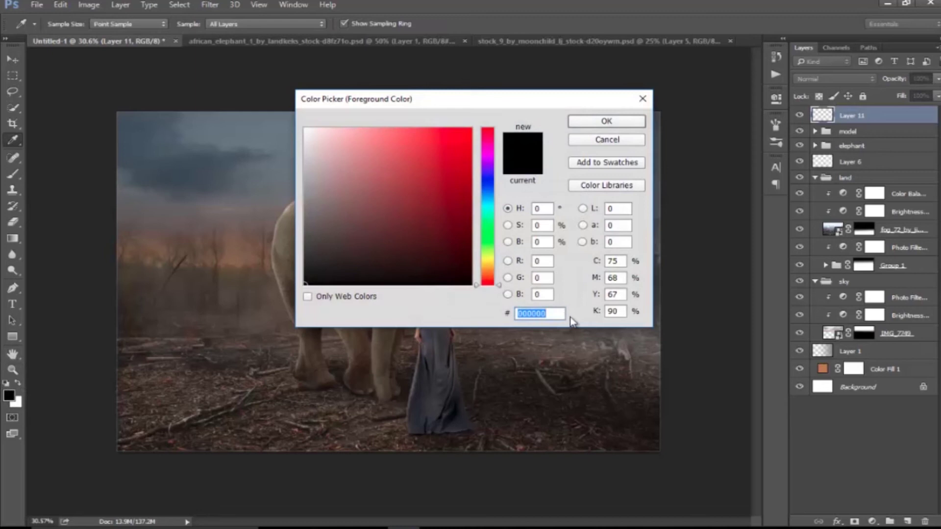
{"action": "type", "text": "9"}
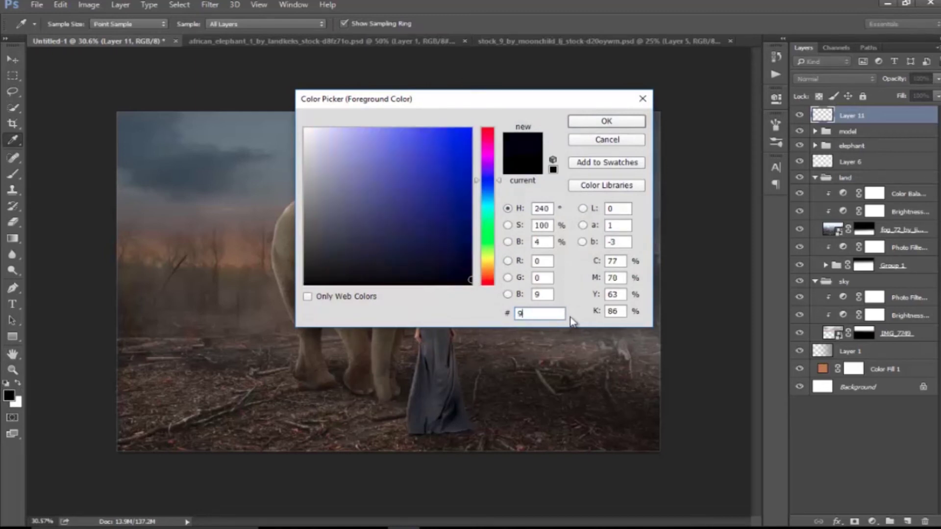
{"action": "type", "text": "359"}
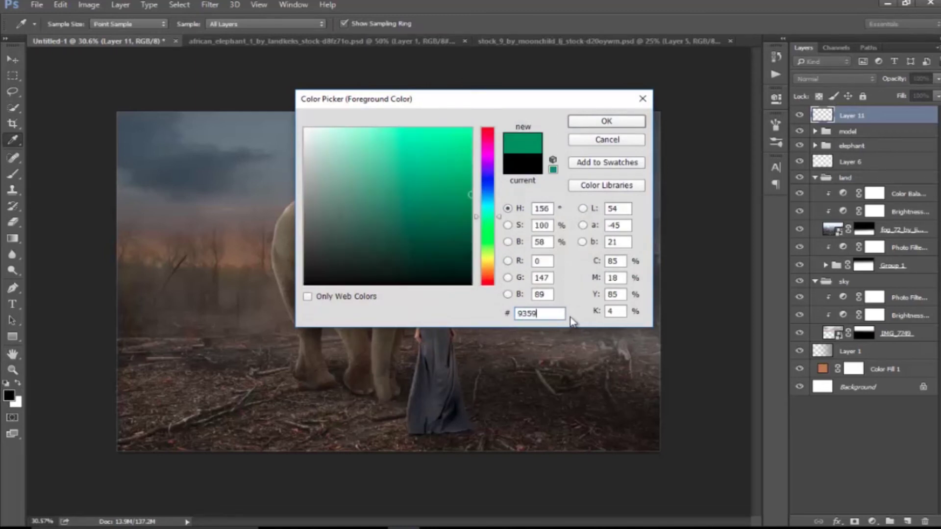
{"action": "type", "text": "44"}
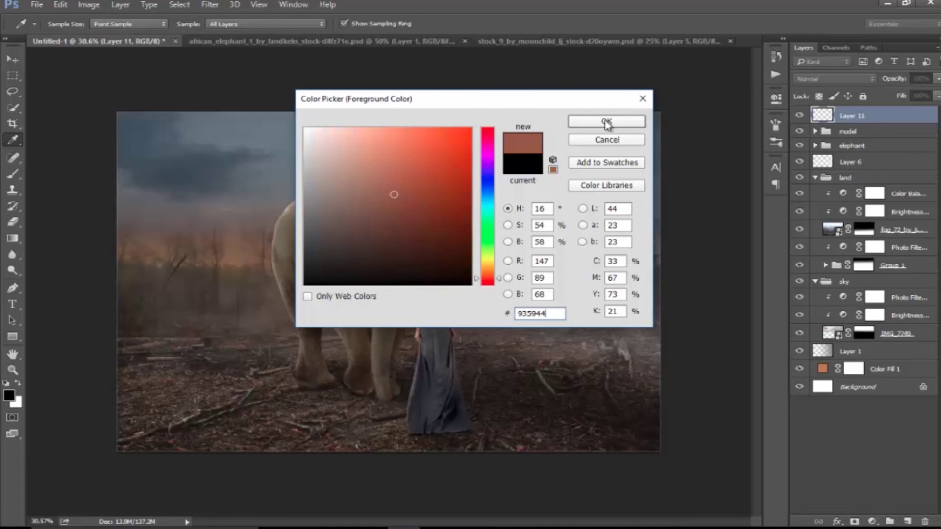
{"action": "left_click", "coordinate": [608, 123]}
{"action": "key", "text": "z"}
{"action": "left_click", "coordinate": [13, 239]}
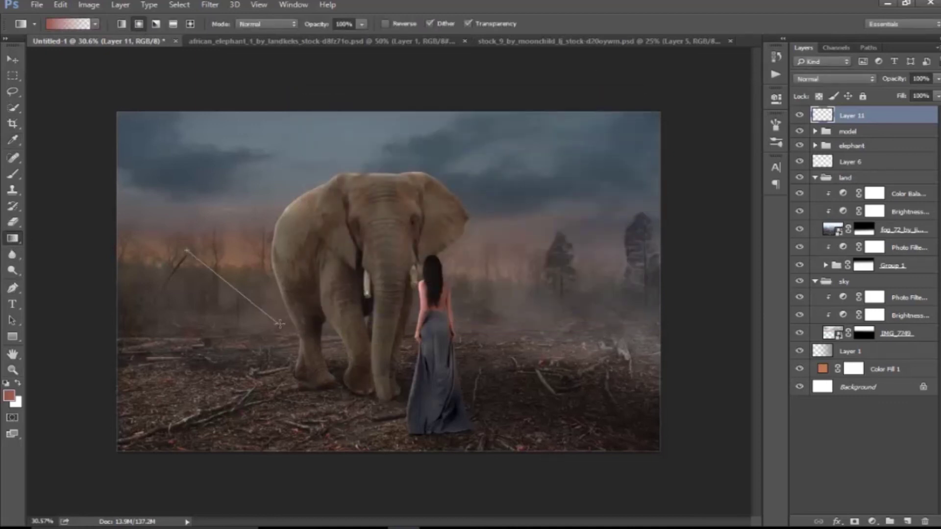
{"action": "left_click_drag", "start_coordinate": [278, 324], "coordinate": [279, 324]}
Step: Set the glow to Color Dodge, enlarge it slightly up-left, and add Layer 12 above
{"action": "left_click", "coordinate": [834, 79]}
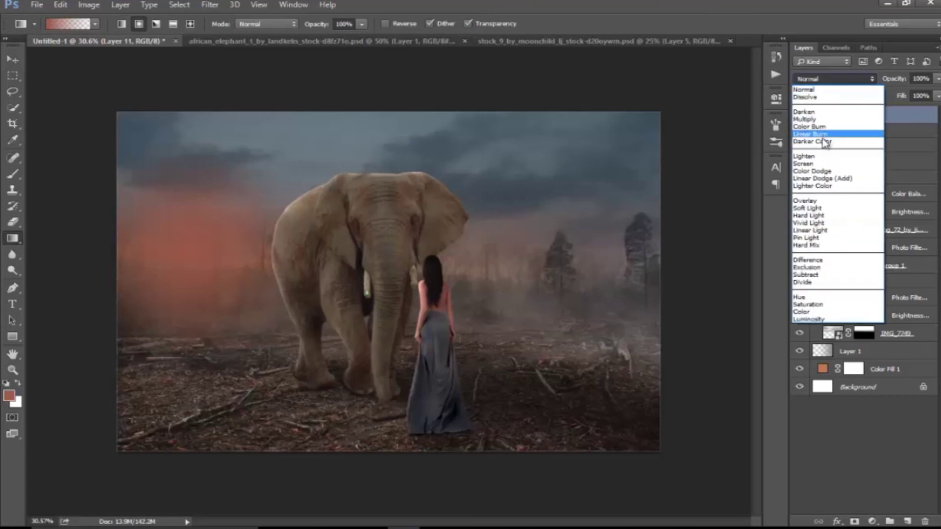
{"action": "left_click", "coordinate": [834, 171]}
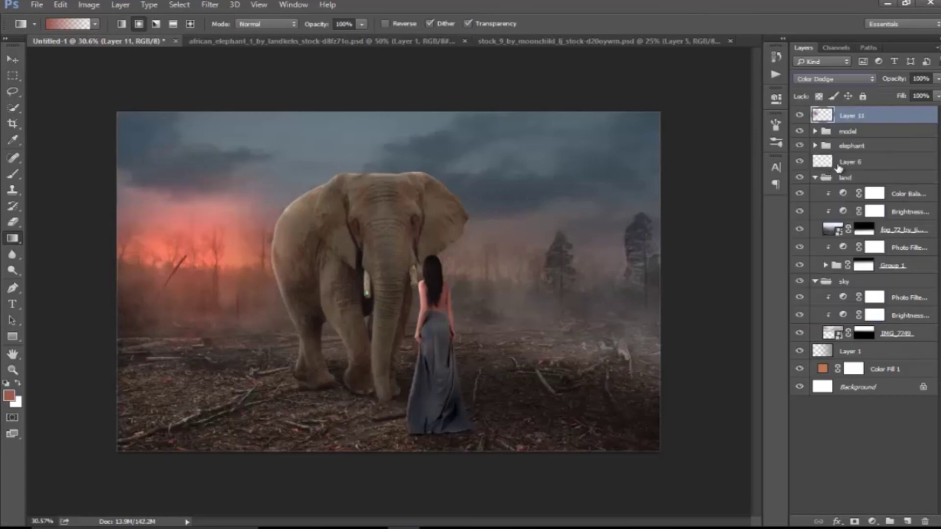
{"action": "left_click", "coordinate": [12, 56]}
{"action": "left_click_drag", "start_coordinate": [309, 133], "coordinate": [330, 110]}
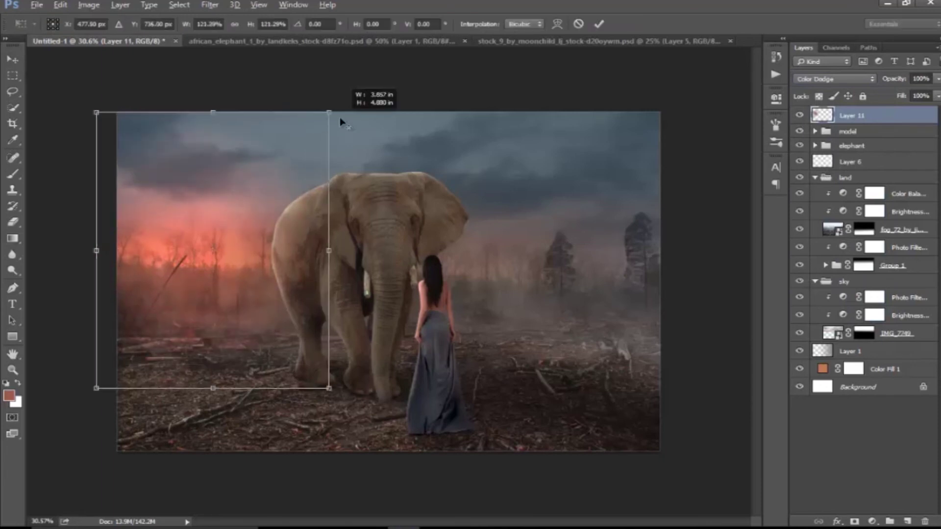
{"action": "left_click_drag", "start_coordinate": [300, 161], "coordinate": [293, 169]}
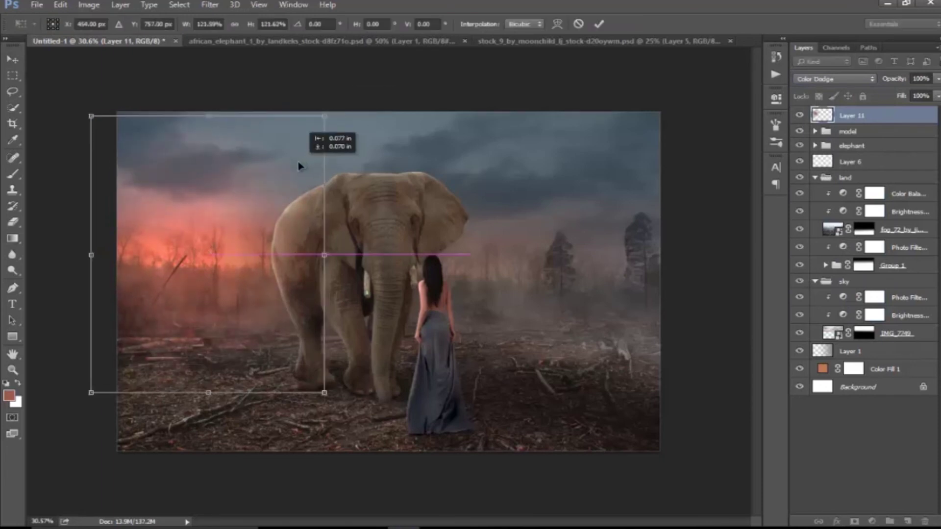
{"action": "left_click", "coordinate": [599, 25]}
{"action": "left_click", "coordinate": [907, 520]}
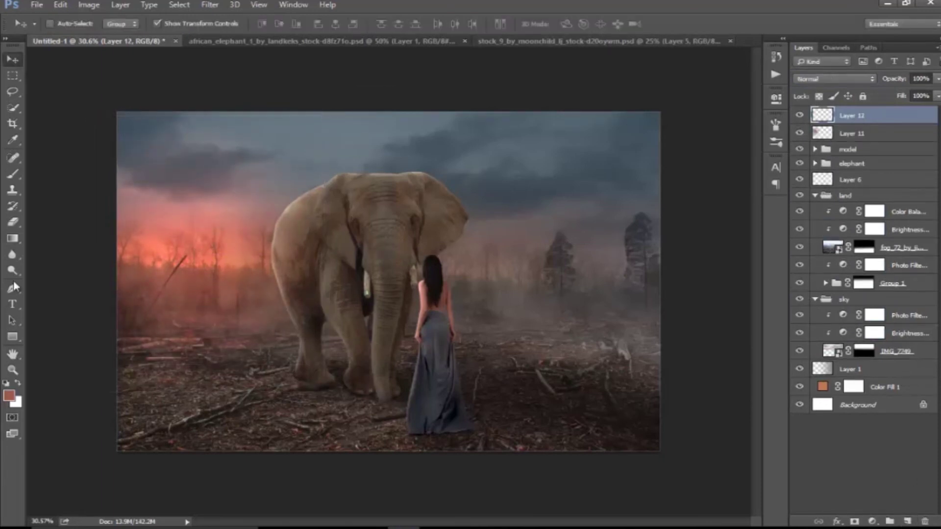
Step: Paint a Color Dodge glow on Layer 12 with a 700 px brush over the lower-left ground and elephant's legs
{"action": "left_click", "coordinate": [14, 174]}
{"action": "key", "text": "bracketright"}
{"action": "key", "text": "bracketright"}
{"action": "key", "text": "bracketright"}
{"action": "key", "text": "bracketright"}
{"action": "key", "text": "bracketright"}
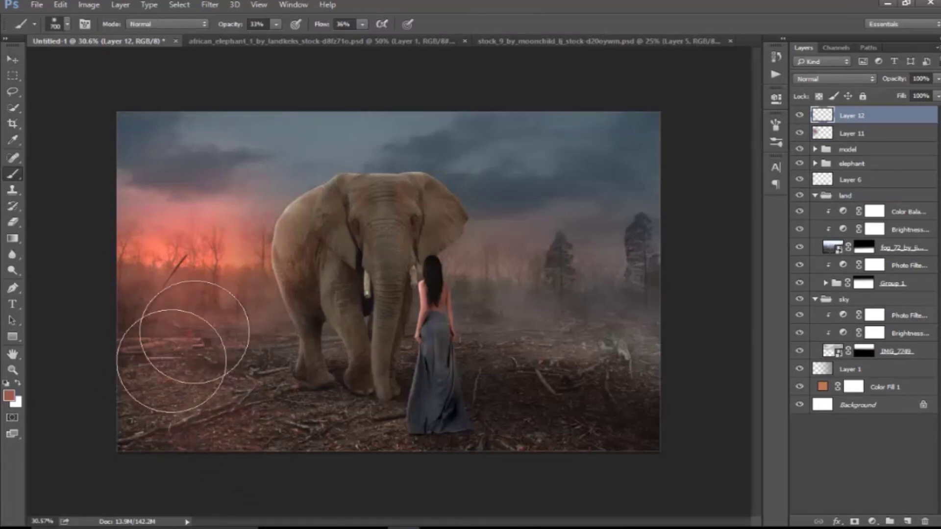
{"action": "left_click", "coordinate": [833, 78]}
{"action": "left_click", "coordinate": [823, 171]}
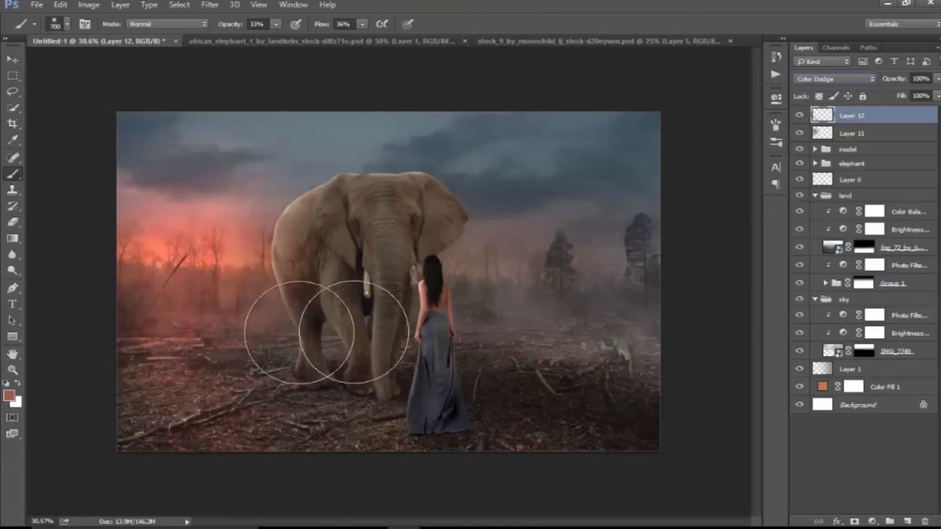
{"action": "left_click_drag", "start_coordinate": [340, 342], "coordinate": [441, 326]}
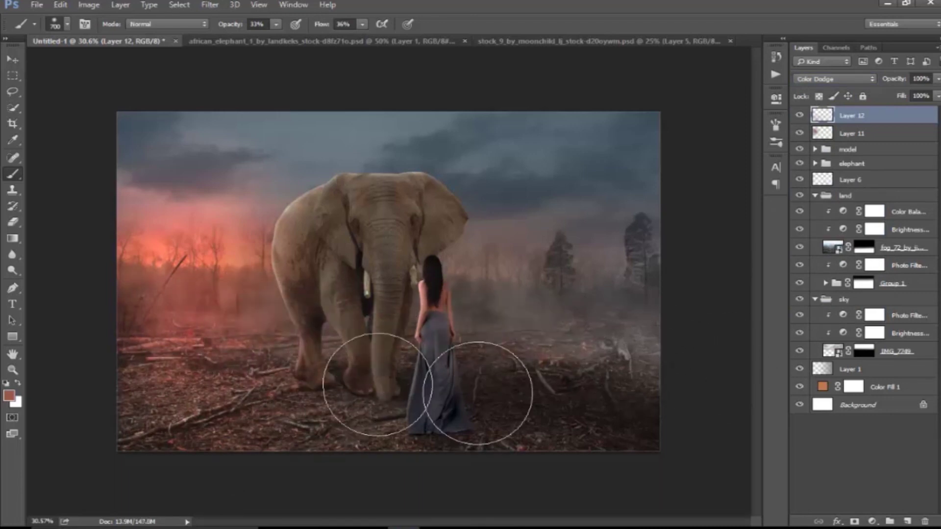
{"action": "left_click_drag", "start_coordinate": [368, 389], "coordinate": [458, 399]}
{"action": "left_click", "coordinate": [800, 115]}
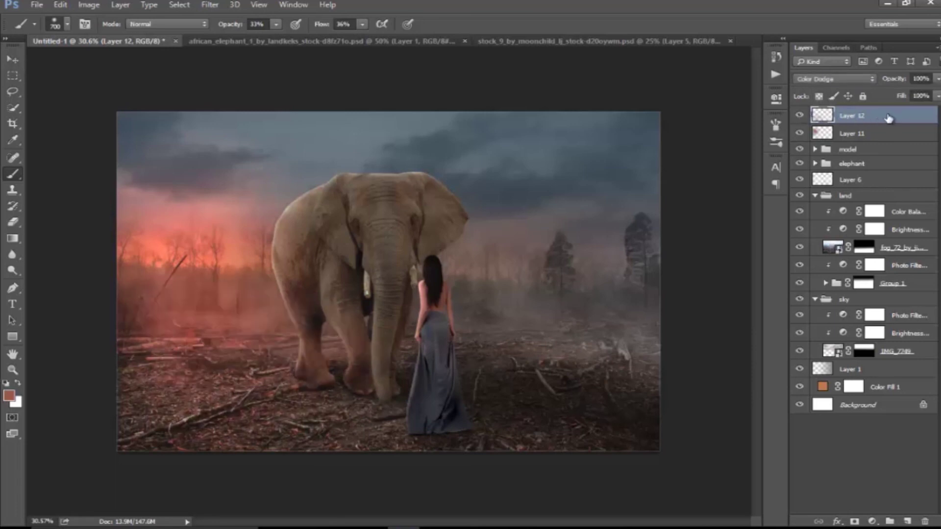
Step: Move Layers 11 and 12 beneath the elephant and model groups and set Layer 12's glow to 74%
{"action": "left_click", "coordinate": [873, 133], "text": "shift"}
{"action": "left_click_drag", "start_coordinate": [890, 126], "coordinate": [896, 183]}
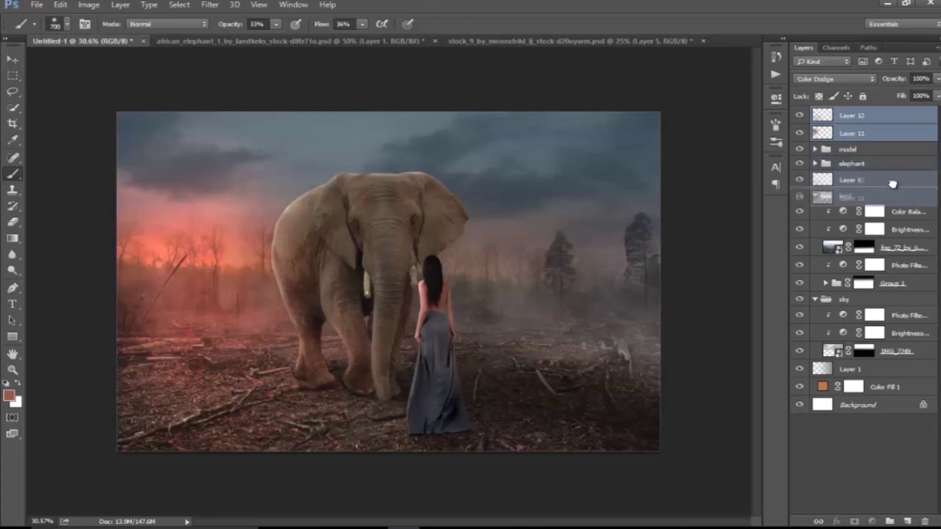
{"action": "left_click_drag", "start_coordinate": [895, 185], "coordinate": [895, 190]}
{"action": "left_click_drag", "start_coordinate": [882, 145], "coordinate": [880, 182]}
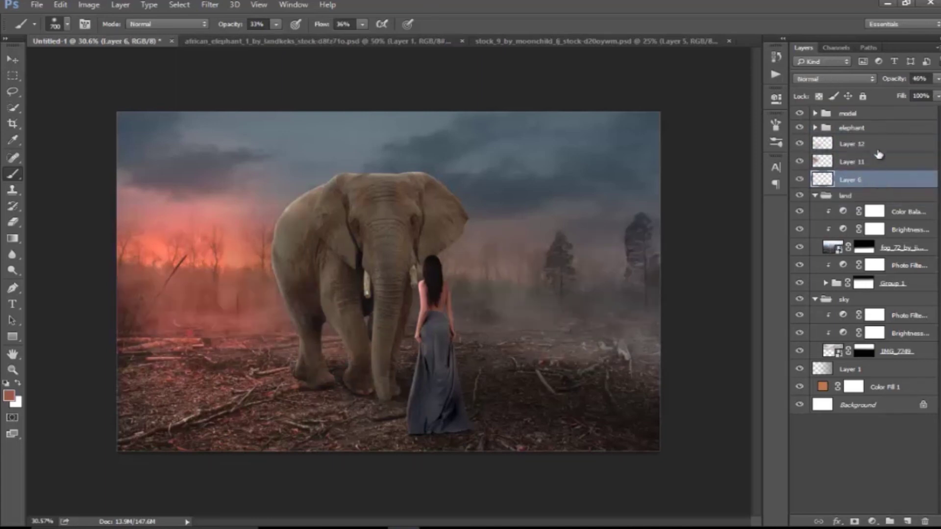
{"action": "left_click", "coordinate": [876, 145]}
{"action": "left_click", "coordinate": [800, 144]}
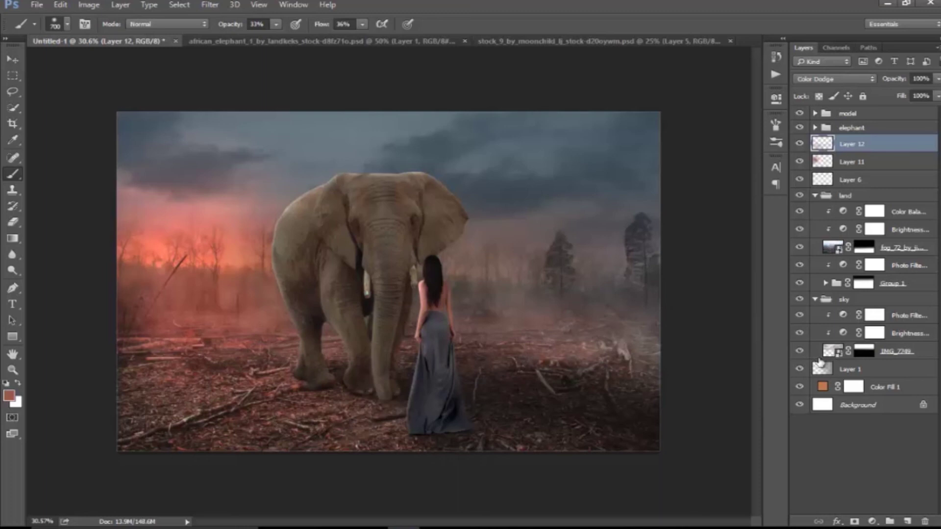
{"action": "left_click", "coordinate": [820, 143]}
{"action": "left_click", "coordinate": [937, 95]}
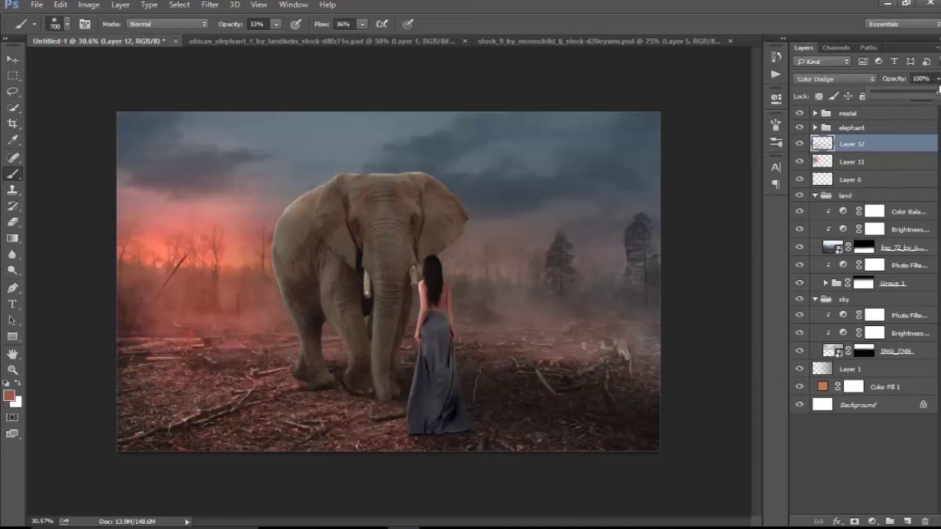
{"action": "left_click", "coordinate": [196, 343]}
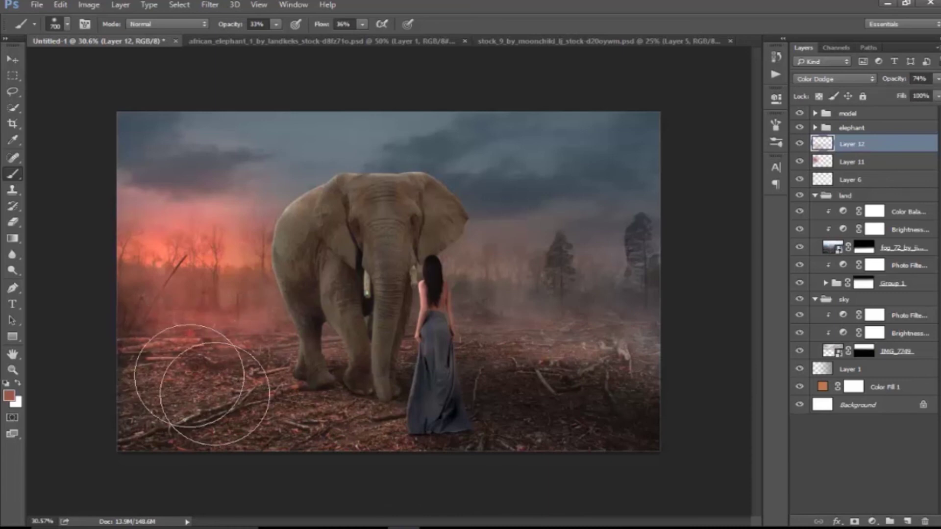
Step: On a new layer, paint a white haze over the left horizon and blend it in Overlay mode
{"action": "left_click", "coordinate": [908, 522]}
{"action": "left_click", "coordinate": [19, 382]}
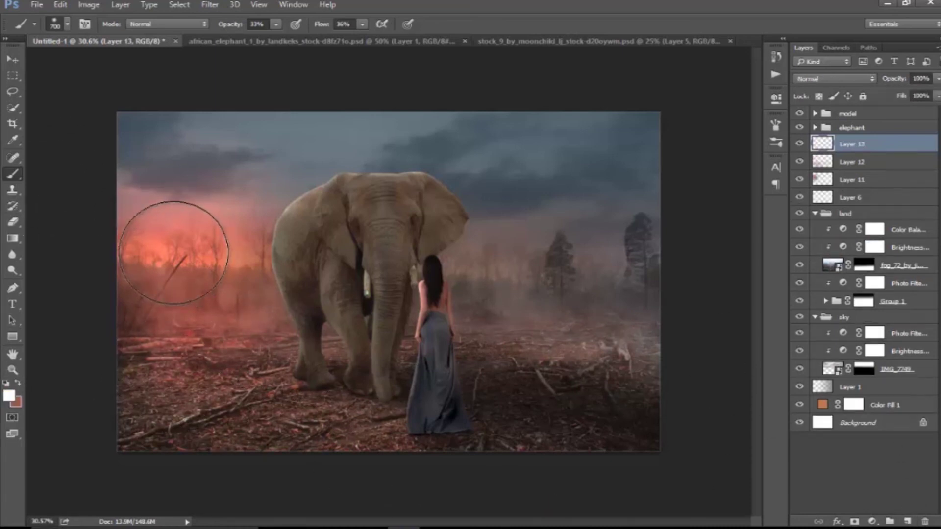
{"action": "left_click_drag", "start_coordinate": [168, 231], "coordinate": [169, 258]}
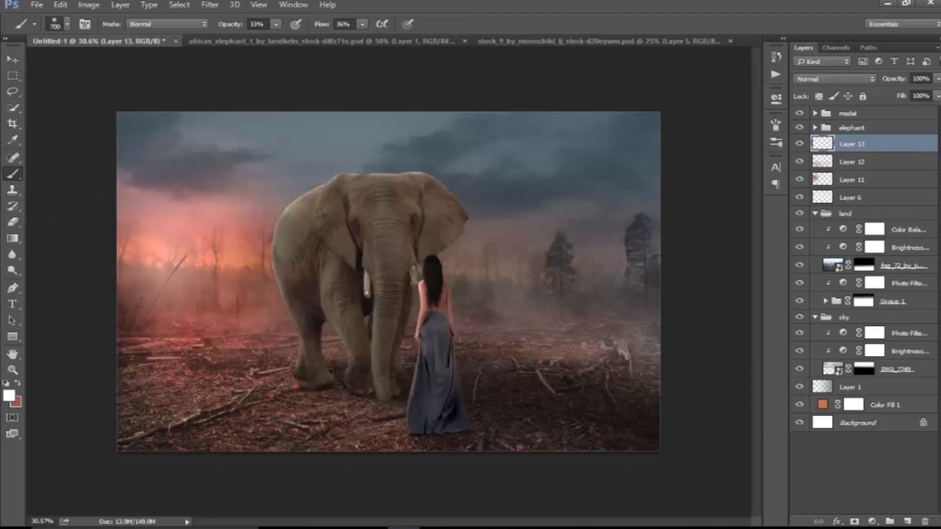
{"action": "left_click", "coordinate": [827, 78]}
{"action": "left_click", "coordinate": [815, 201]}
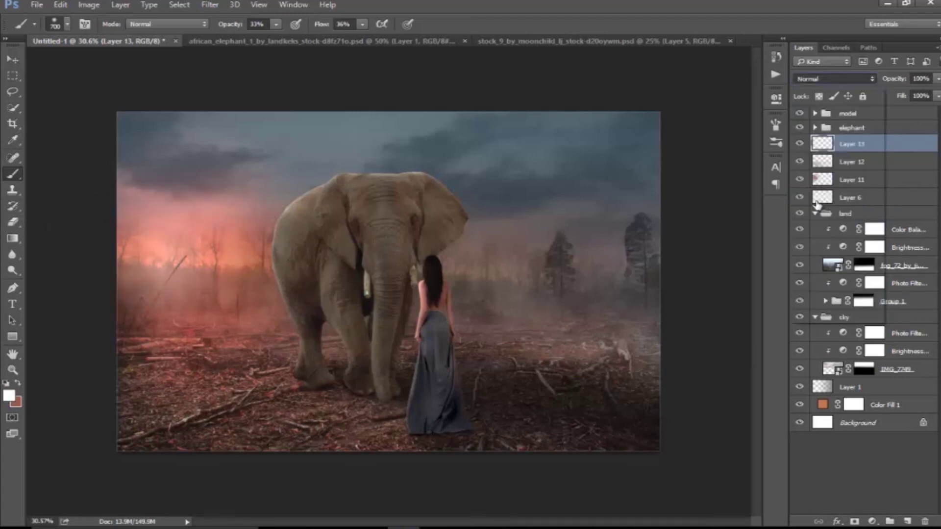
{"action": "left_click", "coordinate": [800, 144]}
{"action": "left_click", "coordinate": [800, 144]}
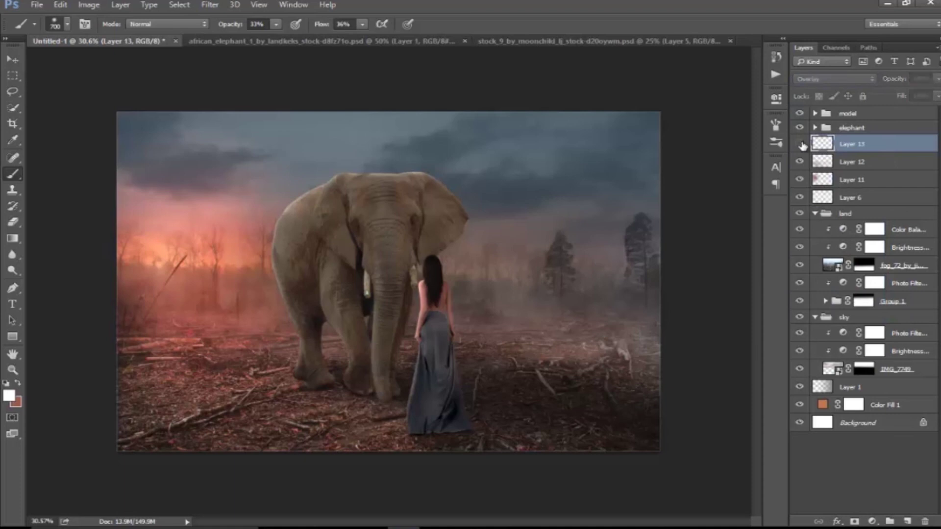
Step: Zoom in on the composite and select the model group to add an adjustment layer
{"action": "key", "text": "z"}
{"action": "mouse_move", "coordinate": [524, 269]}
{"action": "left_mouse_down"}
{"action": "mouse_move", "coordinate": [524, 290]}
{"action": "mouse_move", "coordinate": [550, 296]}
{"action": "left_mouse_up"}
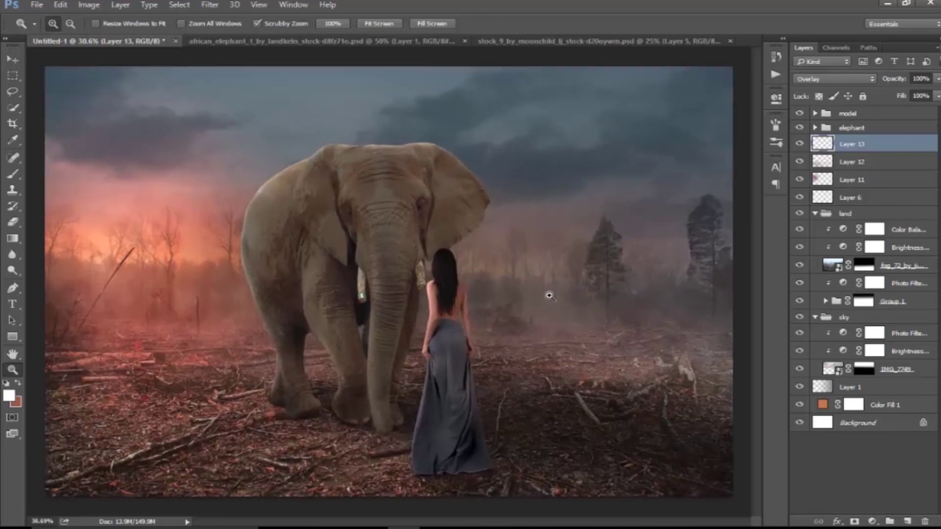
{"action": "left_click", "coordinate": [858, 114]}
{"action": "left_click", "coordinate": [872, 521]}
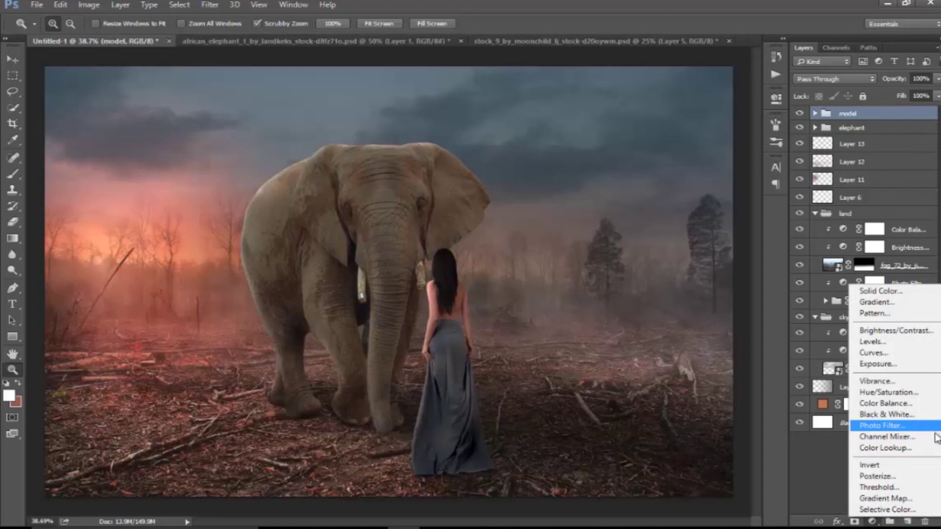
Step: Add a Color Lookup adjustment using the NightFromDay.CUBE 3DLUT
{"action": "left_click", "coordinate": [885, 448]}
{"action": "left_click", "coordinate": [669, 129]}
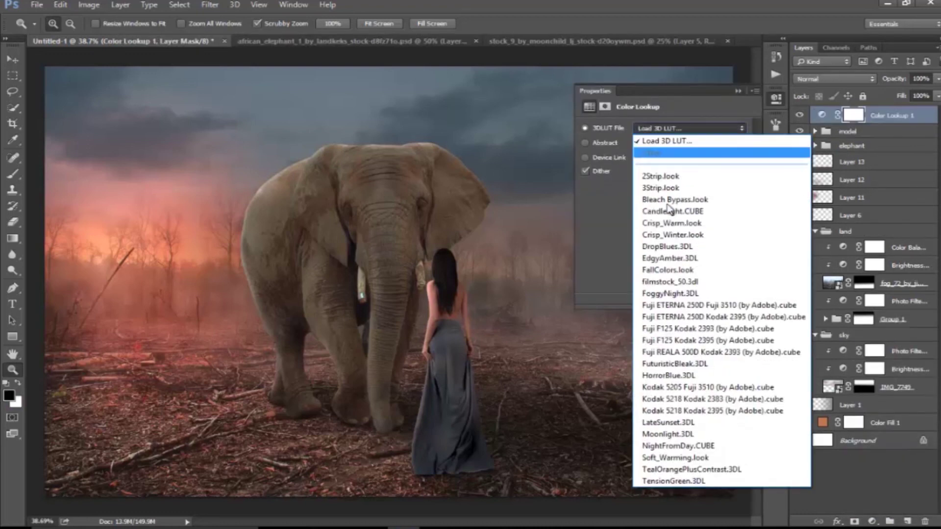
{"action": "left_click", "coordinate": [690, 446]}
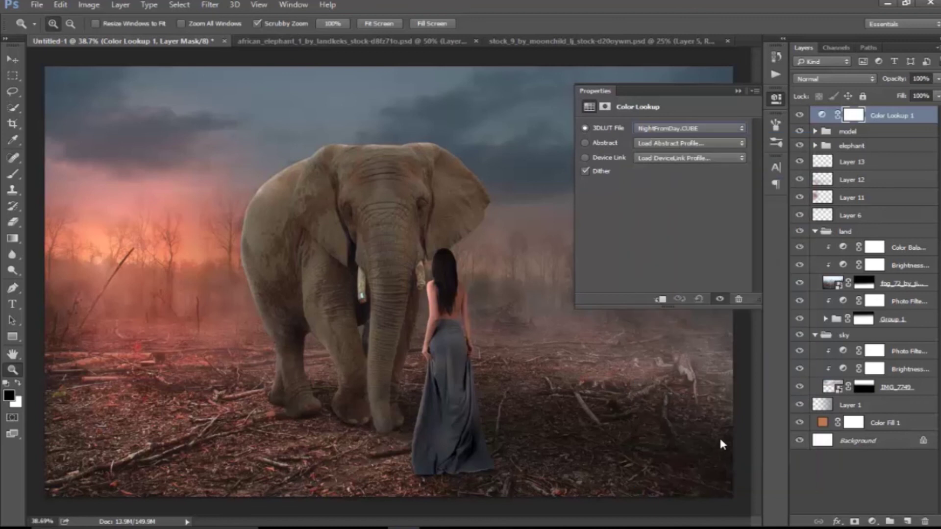
{"action": "left_click", "coordinate": [737, 91]}
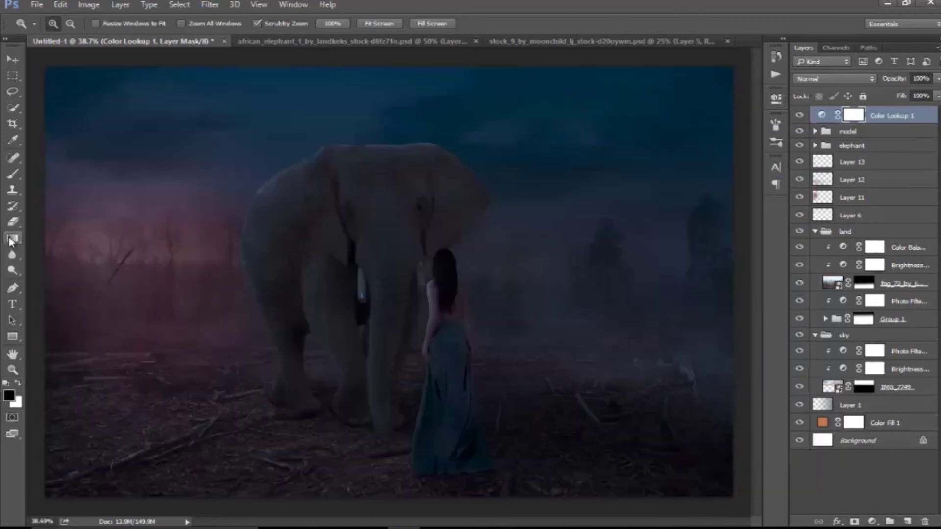
Step: Drag a gradient on the lookup's mask from the left toward the bottom-right so the left stays warm
{"action": "left_click", "coordinate": [12, 240]}
{"action": "left_click_drag", "start_coordinate": [121, 241], "coordinate": [758, 505]}
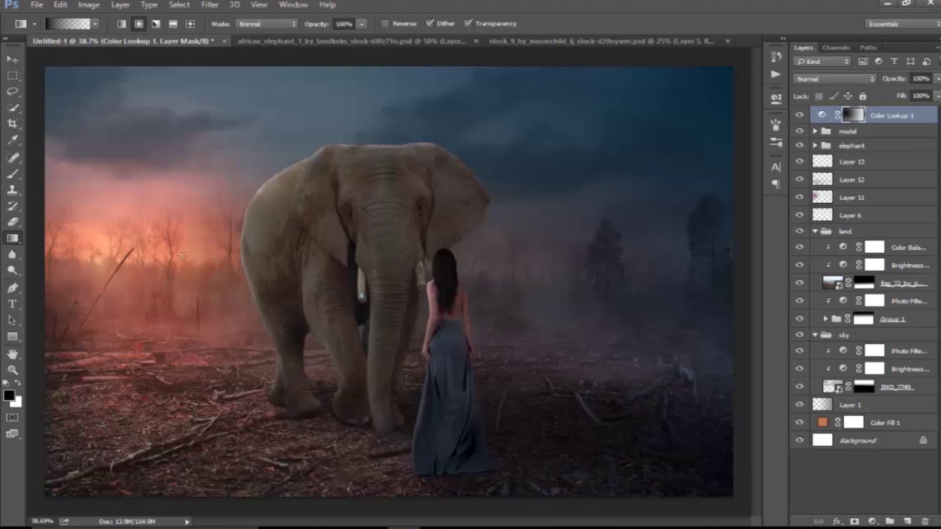
{"action": "left_click_drag", "start_coordinate": [201, 274], "coordinate": [744, 477]}
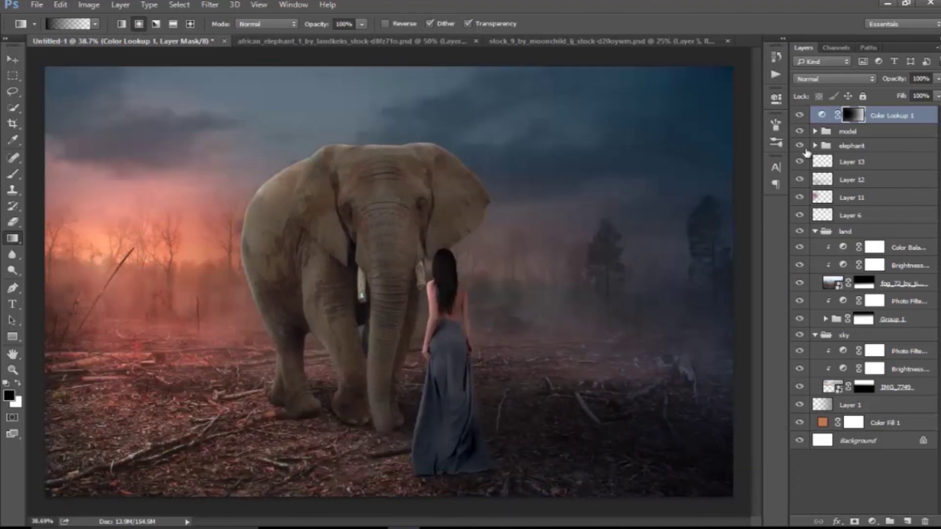
{"action": "left_click", "coordinate": [799, 115]}
{"action": "left_click", "coordinate": [800, 115]}
{"action": "left_click_drag", "start_coordinate": [181, 300], "coordinate": [746, 502]}
{"action": "left_click", "coordinate": [800, 115]}
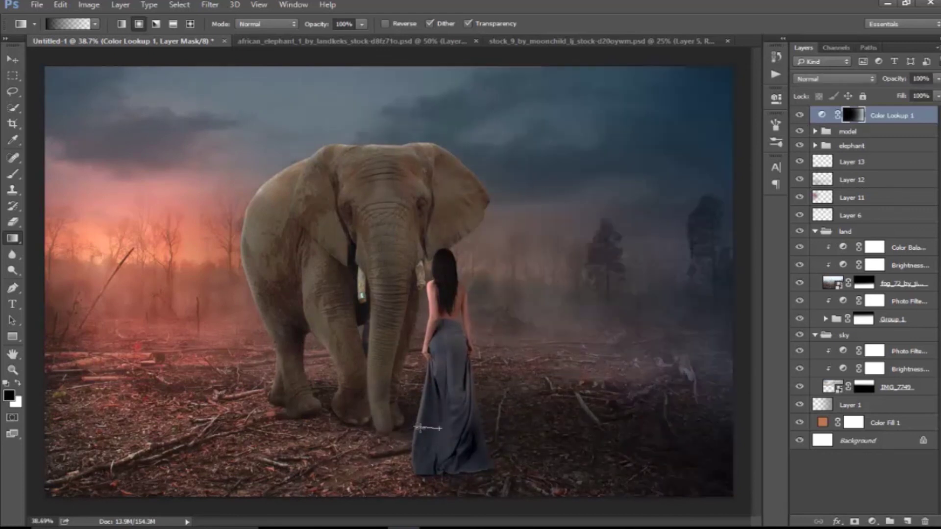
Step: Zoom out and toggle the Color Lookup on and off to compare the whole composite
{"action": "key", "text": "z"}
{"action": "left_click_drag", "start_coordinate": [428, 399], "coordinate": [496, 398]}
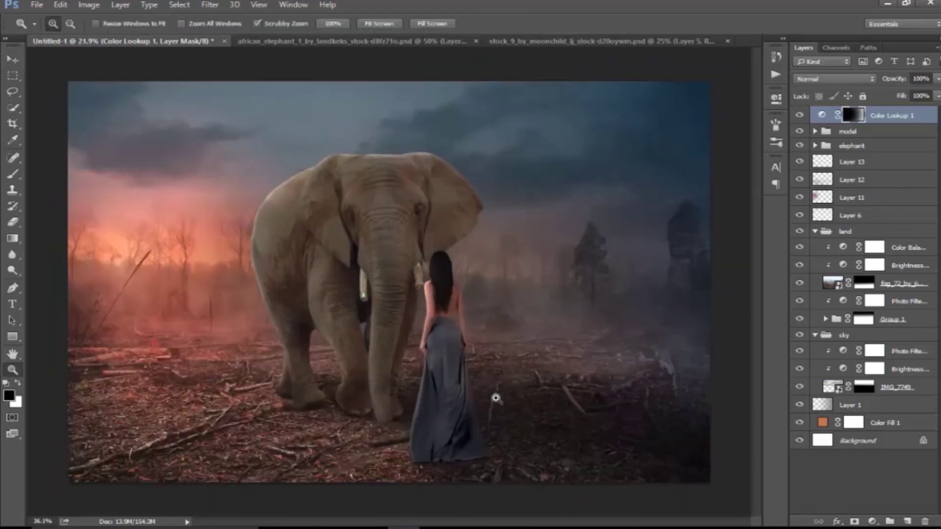
{"action": "left_click", "coordinate": [800, 115]}
{"action": "left_click", "coordinate": [802, 115]}
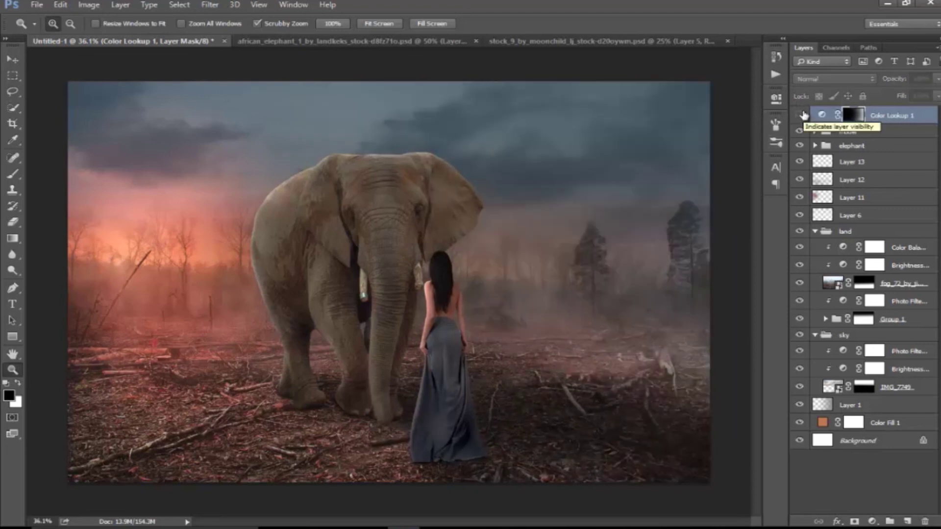
{"action": "left_click", "coordinate": [804, 116]}
{"action": "left_click_drag", "start_coordinate": [620, 298], "coordinate": [607, 300]}
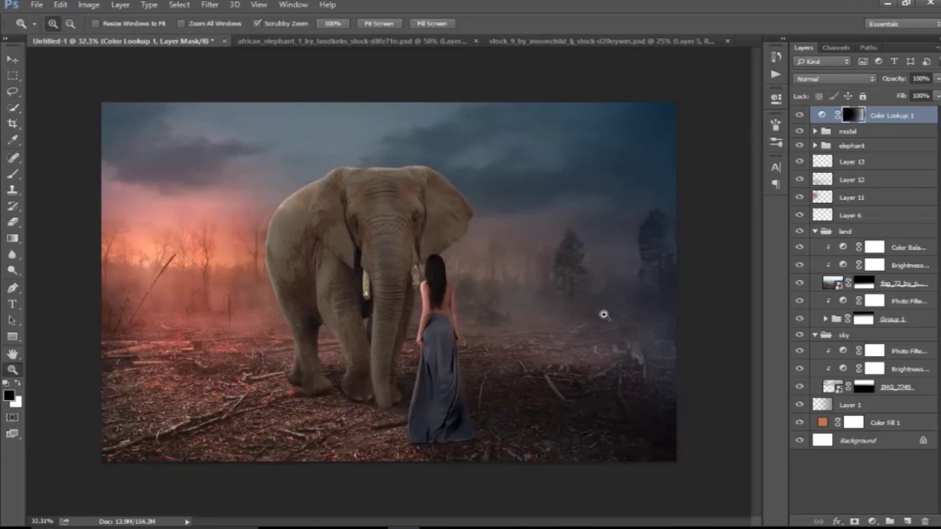
{"action": "left_click", "coordinate": [873, 521]}
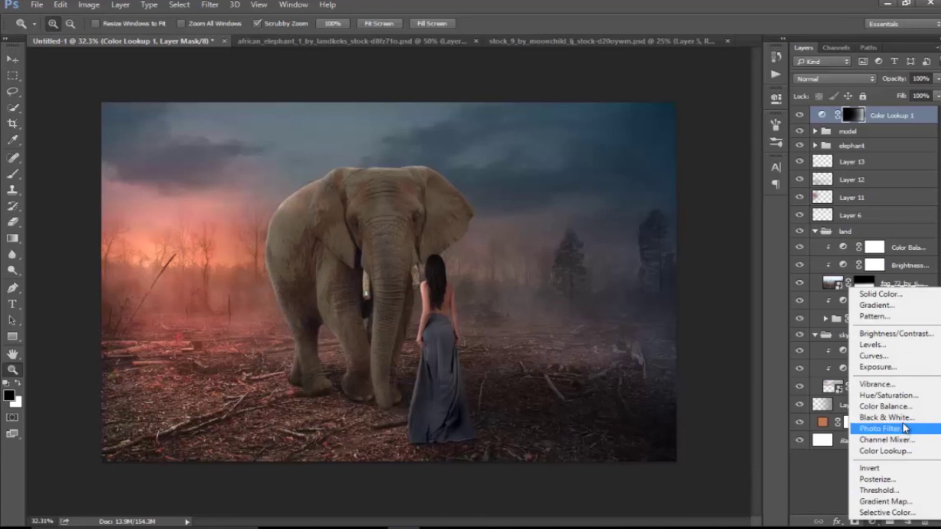
Step: Add a Color Balance adjustment shifting the Shadows Cyan/Red to -20
{"action": "left_click", "coordinate": [885, 407]}
{"action": "left_click", "coordinate": [654, 129]}
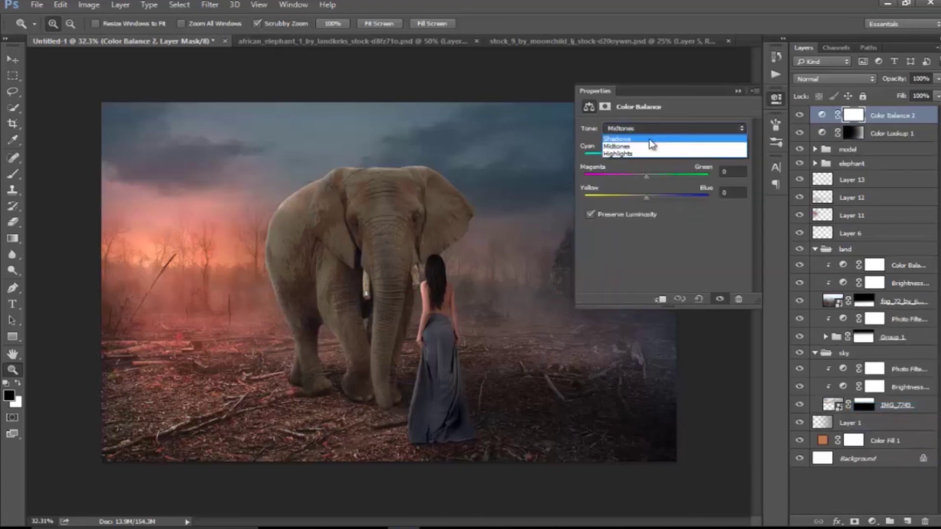
{"action": "left_click", "coordinate": [654, 137]}
{"action": "left_click_drag", "start_coordinate": [635, 158], "coordinate": [636, 158]}
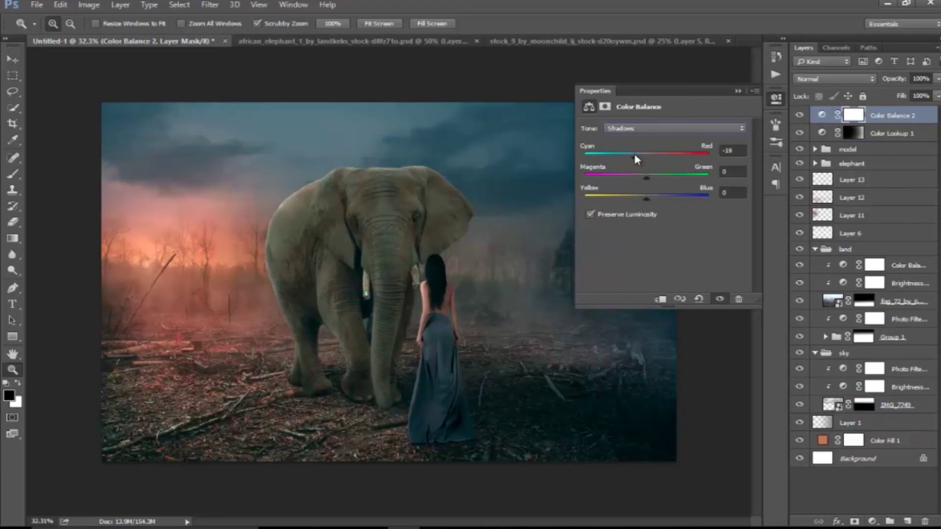
Step: Set the Highlights to Cyan/Red +21 and Yellow/Blue -23, then compare with and without it
{"action": "left_click", "coordinate": [685, 128]}
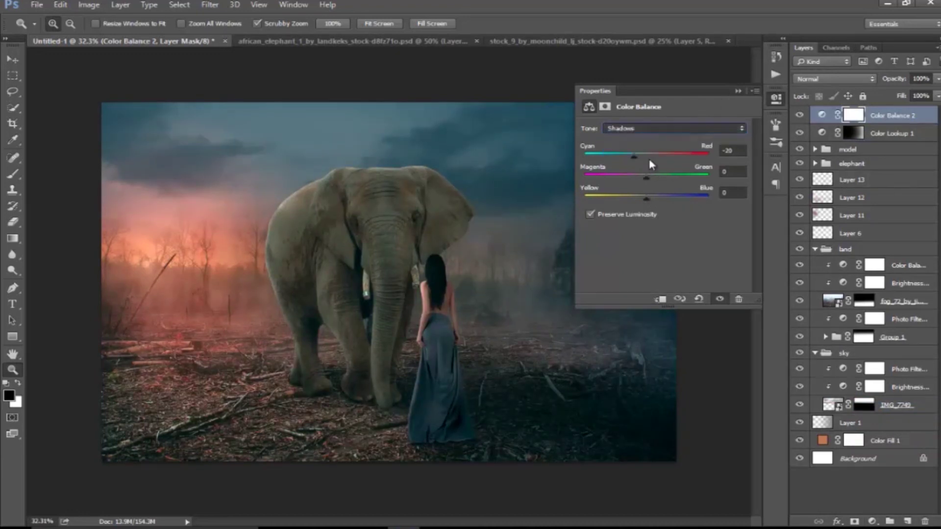
{"action": "left_click", "coordinate": [647, 154]}
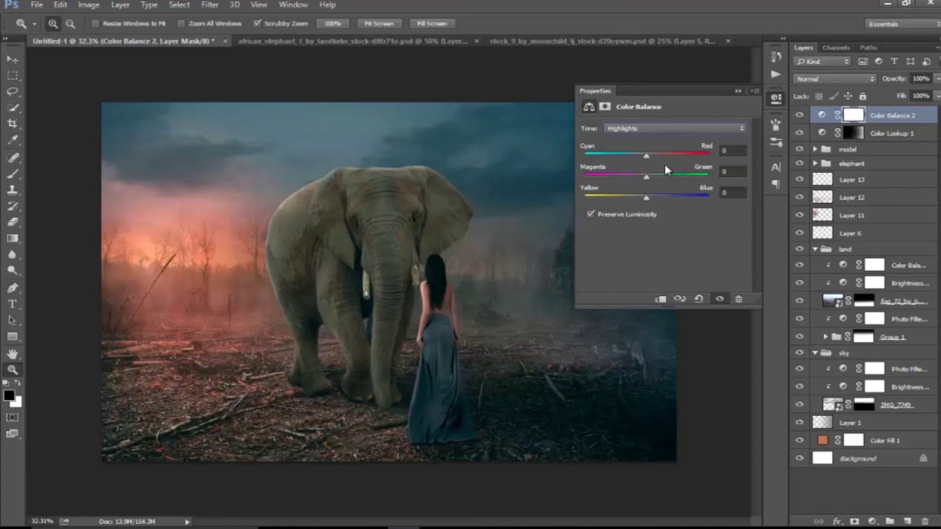
{"action": "left_click_drag", "start_coordinate": [657, 154], "coordinate": [660, 155]}
{"action": "left_click_drag", "start_coordinate": [646, 198], "coordinate": [638, 198]}
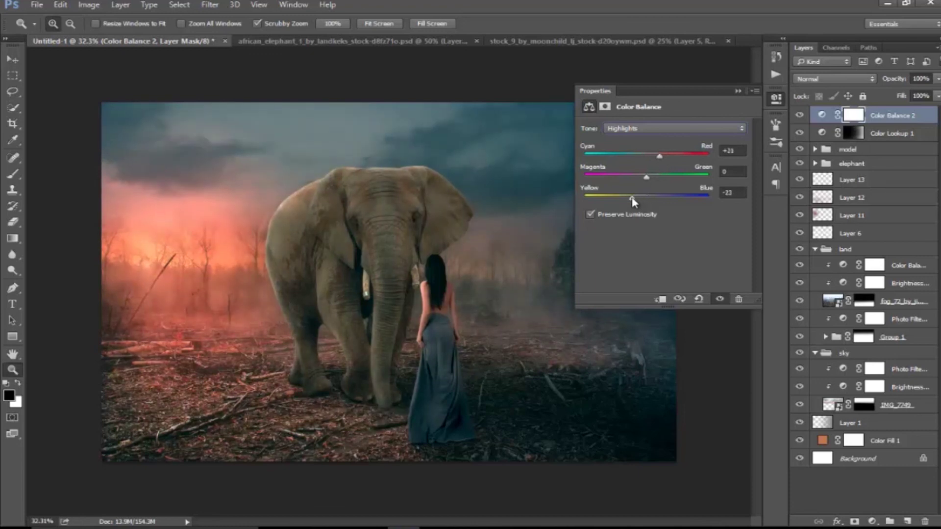
{"action": "left_click", "coordinate": [738, 91]}
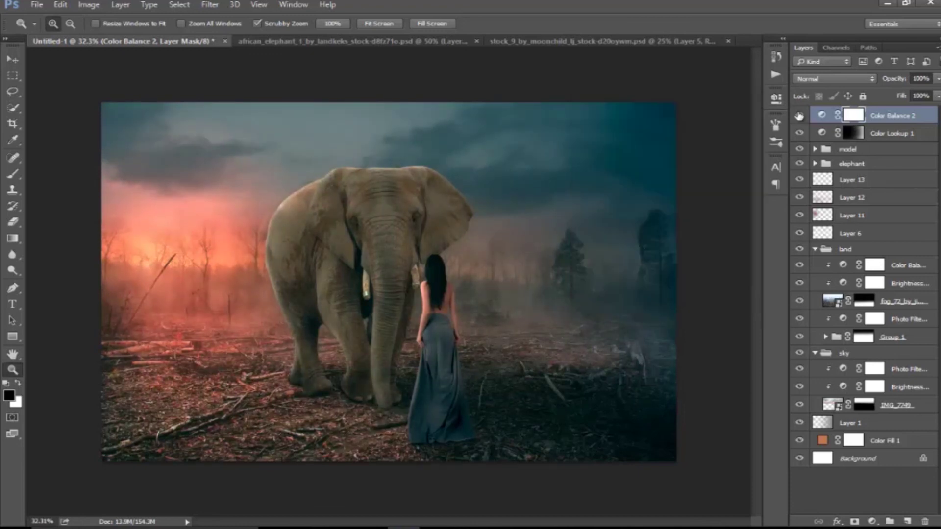
{"action": "left_click", "coordinate": [799, 116]}
{"action": "left_click", "coordinate": [799, 115]}
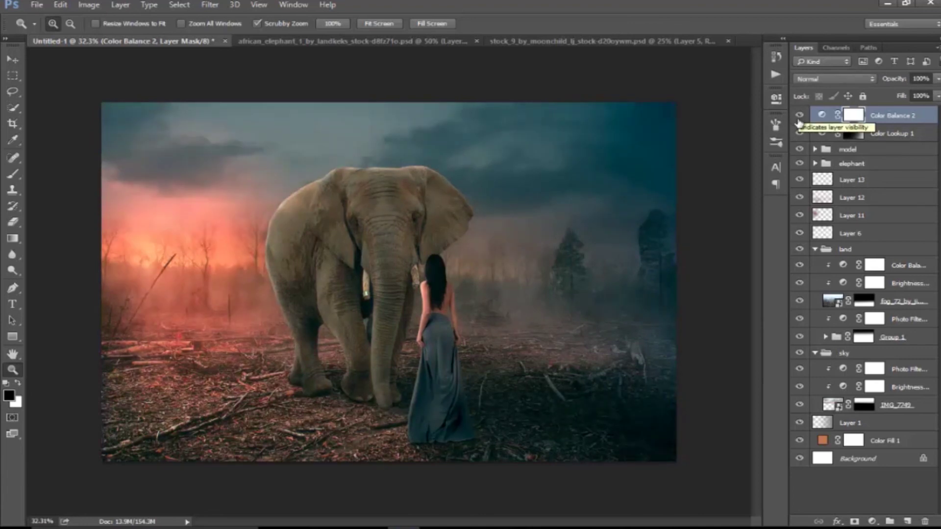
{"action": "left_click", "coordinate": [872, 521]}
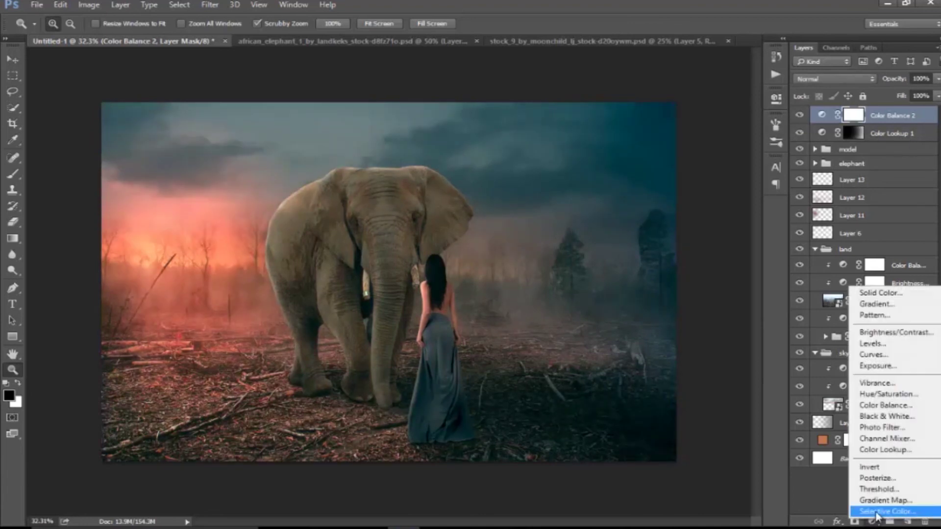
Step: Add a Brightness/Contrast adjustment with Brightness set to -19
{"action": "left_click", "coordinate": [878, 331]}
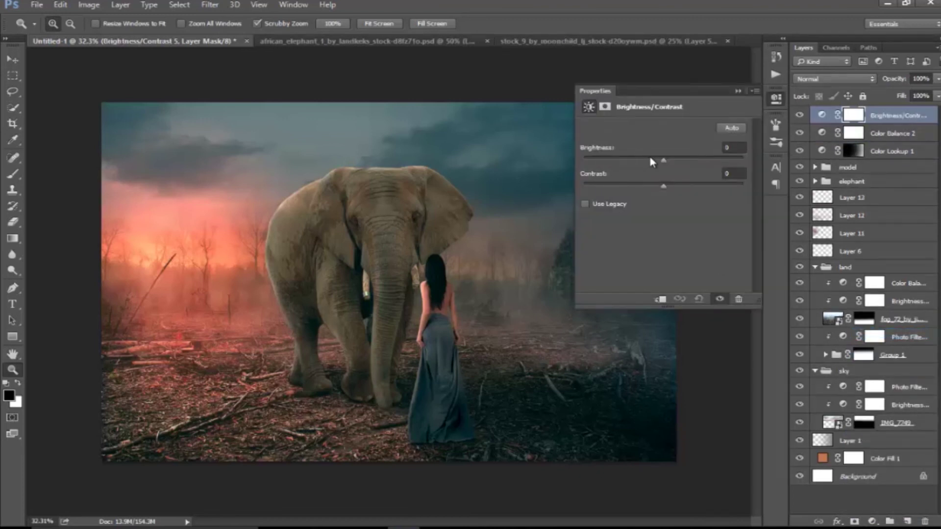
{"action": "left_click", "coordinate": [651, 159]}
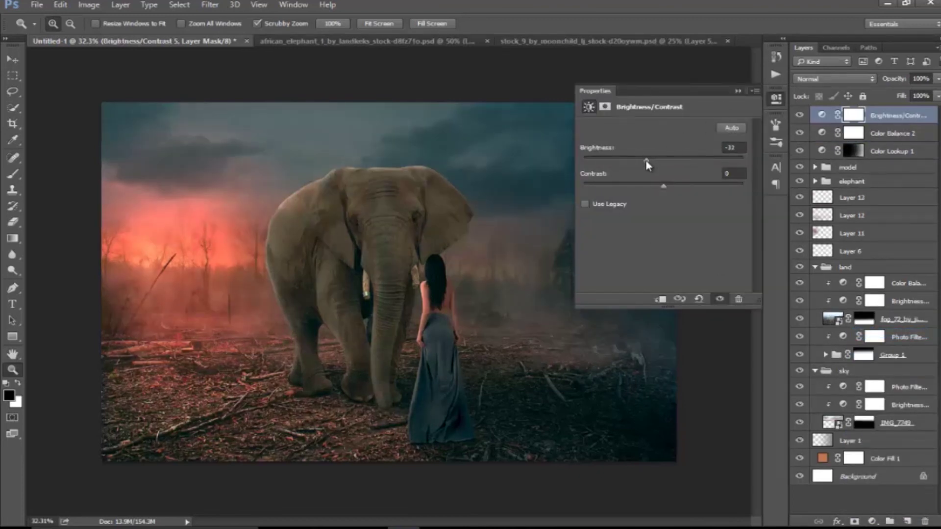
{"action": "left_click", "coordinate": [738, 91]}
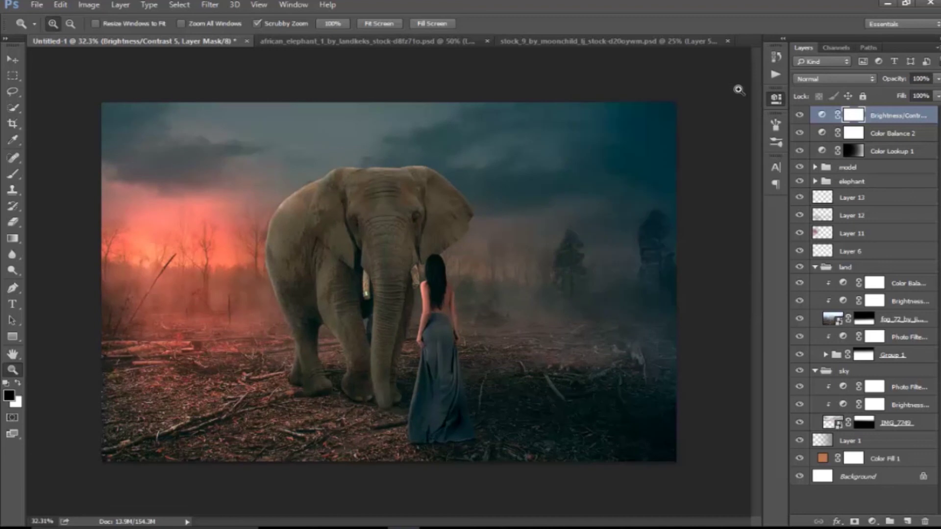
Step: Draw a gradient on its mask so the glowing left side stays bright, and compare the result
{"action": "left_click", "coordinate": [13, 239]}
{"action": "left_click_drag", "start_coordinate": [169, 249], "coordinate": [741, 490]}
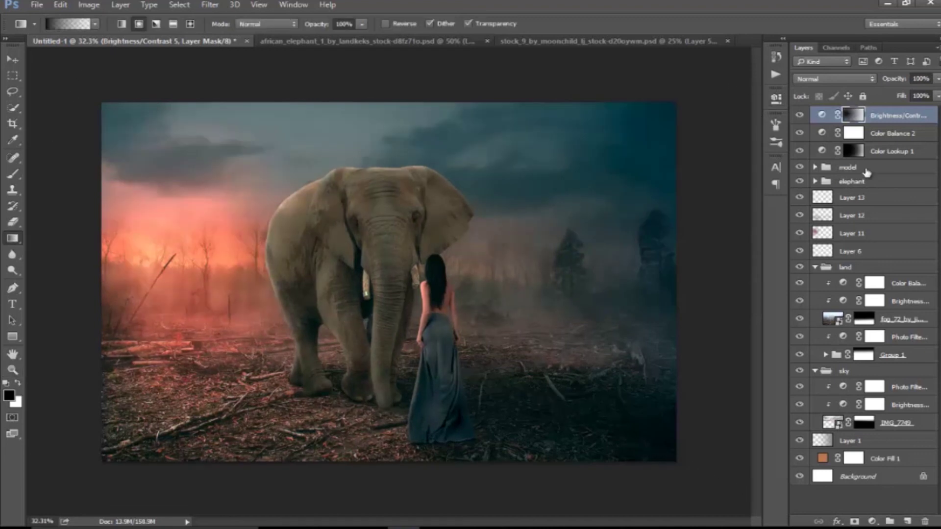
{"action": "double_click", "coordinate": [822, 115]}
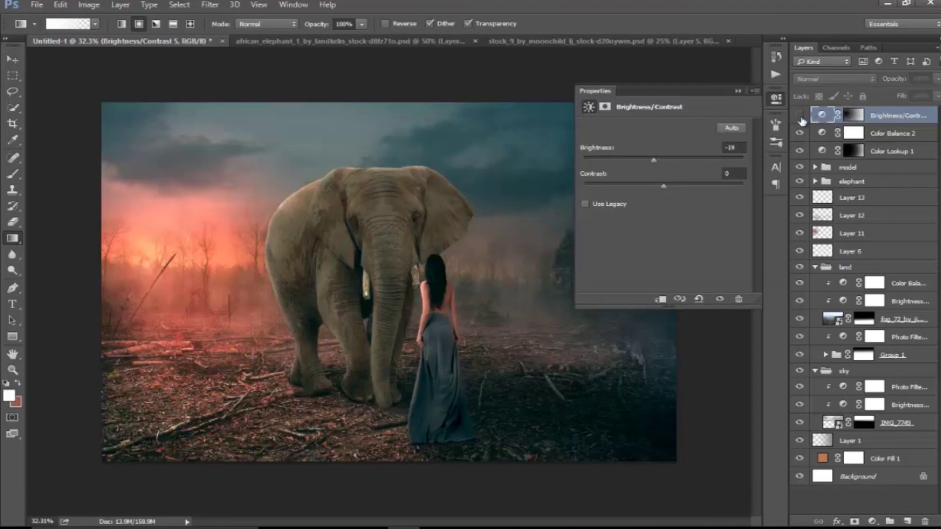
{"action": "left_click", "coordinate": [739, 92]}
{"action": "left_click", "coordinate": [800, 116]}
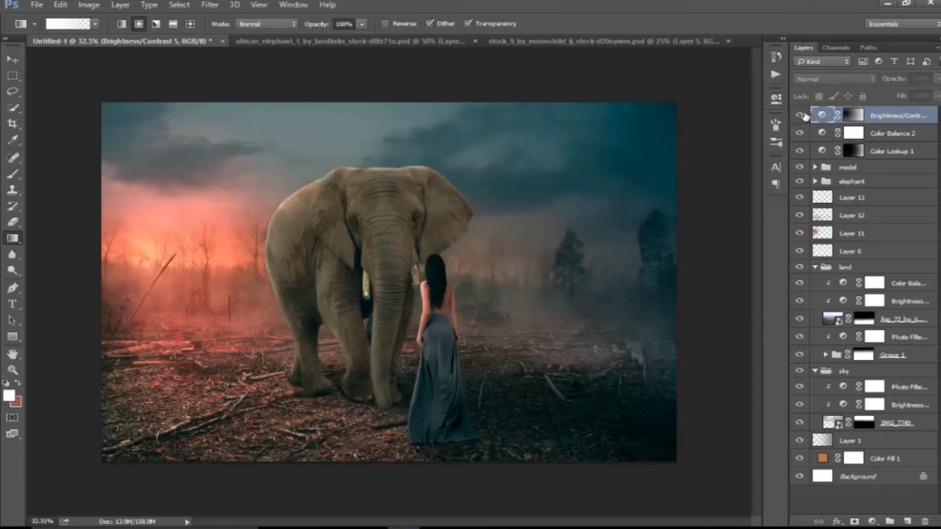
{"action": "left_click", "coordinate": [800, 115]}
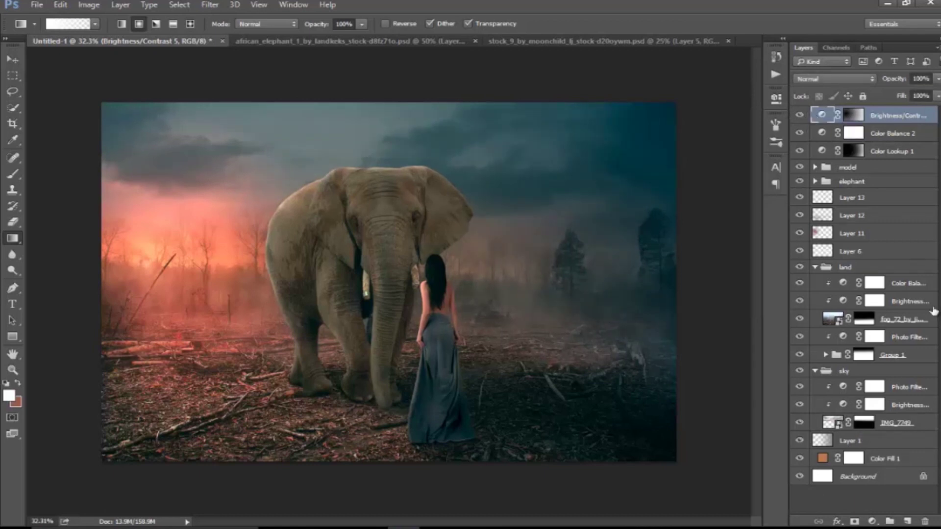
{"action": "left_click", "coordinate": [912, 524]}
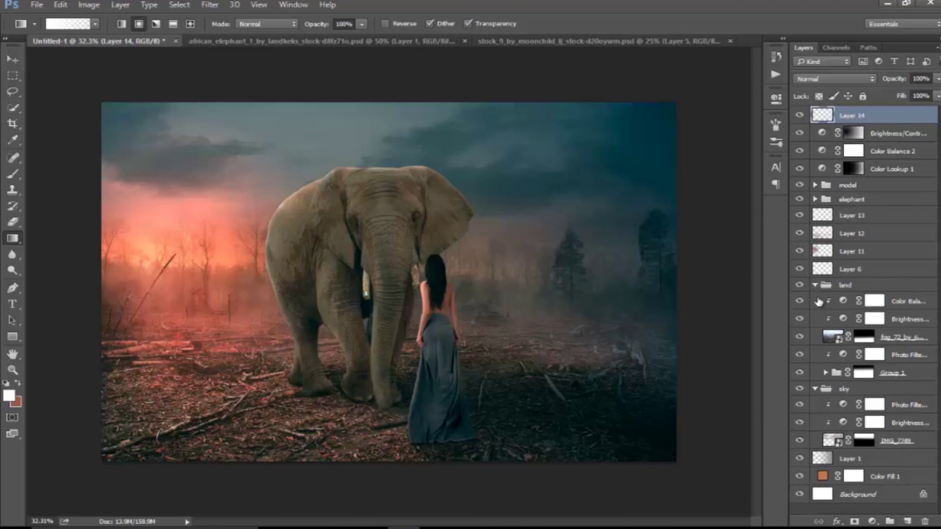
Step: Expand the model and elephant groups, then stamp all visible layers into Layer 14 (Ctrl+Alt+Shift+E)
{"action": "left_click", "coordinate": [815, 186]}
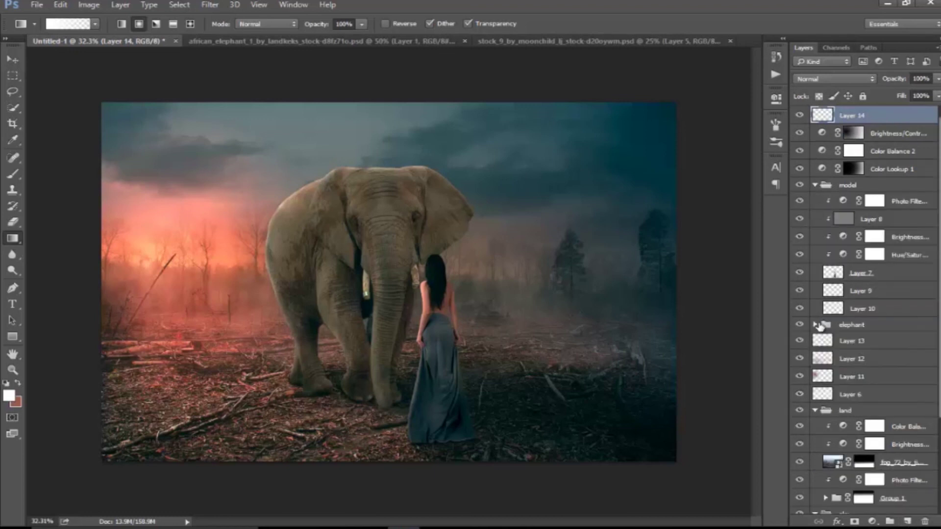
{"action": "left_click", "coordinate": [816, 385]}
{"action": "scroll", "coordinate": [836, 346], "scroll_direction": "down", "scroll_amount": 4}
{"action": "scroll", "coordinate": [837, 345], "scroll_direction": "down", "scroll_amount": 2}
{"action": "scroll", "coordinate": [843, 304], "scroll_direction": "up", "scroll_amount": 5}
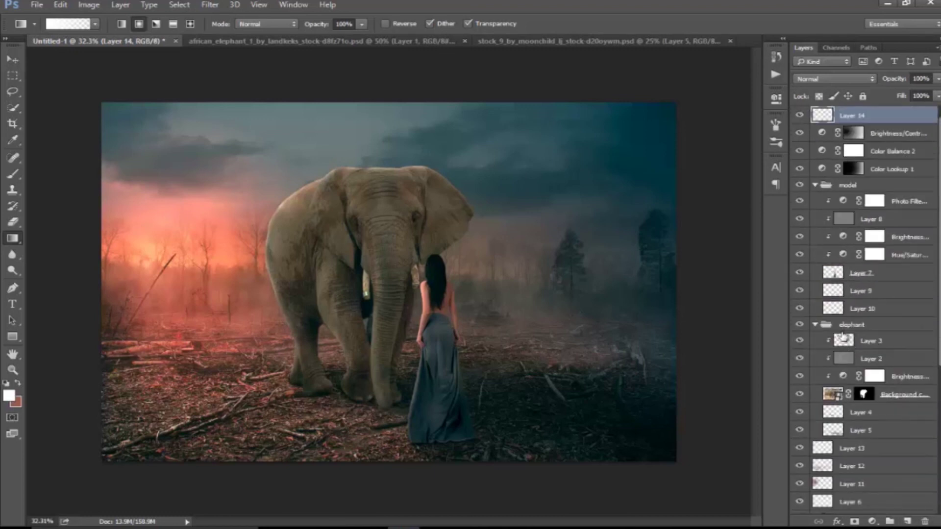
{"action": "key", "text": "ctrl+shift+alt+e"}
{"action": "left_click", "coordinate": [215, 5]}
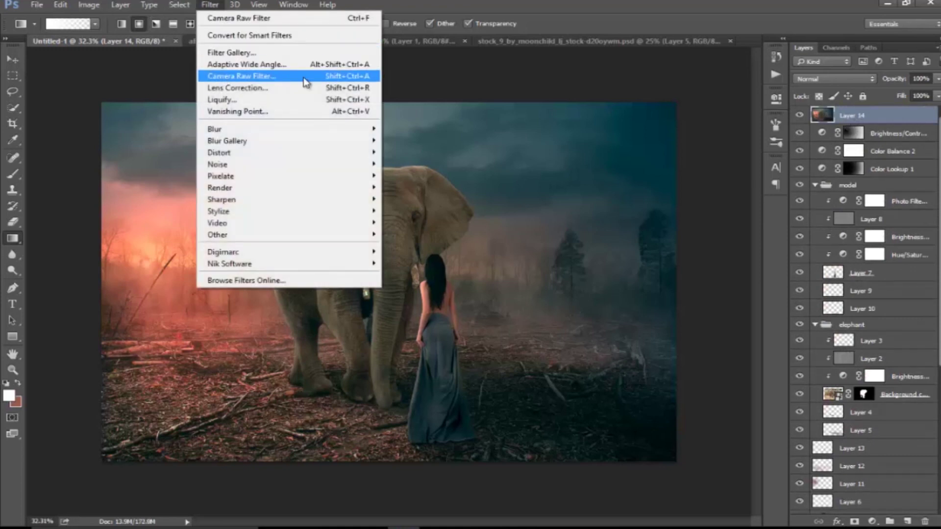
Step: In the Camera Raw Filter, add a graduated filter from the bottom with lowered Whites and cooler Temperature
{"action": "left_click", "coordinate": [310, 77]}
{"action": "left_click", "coordinate": [208, 13]}
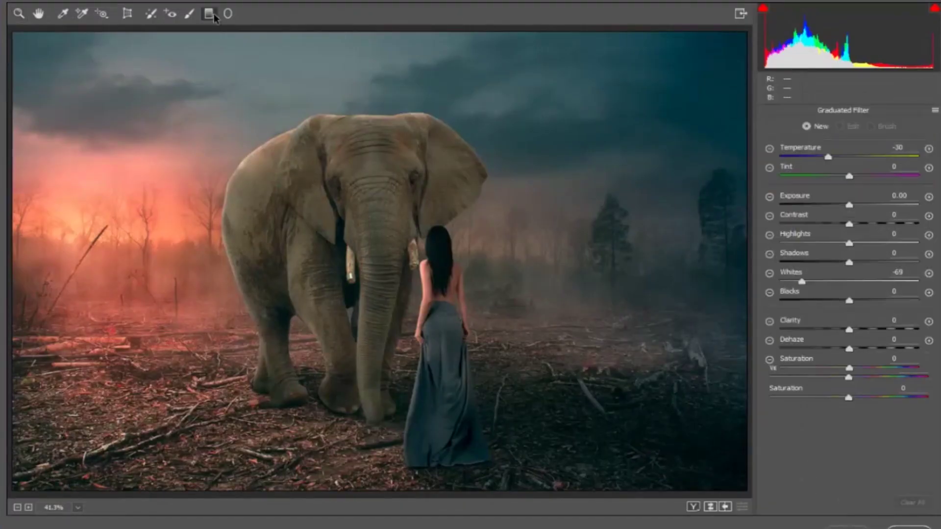
{"action": "left_click_drag", "start_coordinate": [476, 484], "coordinate": [456, 367]}
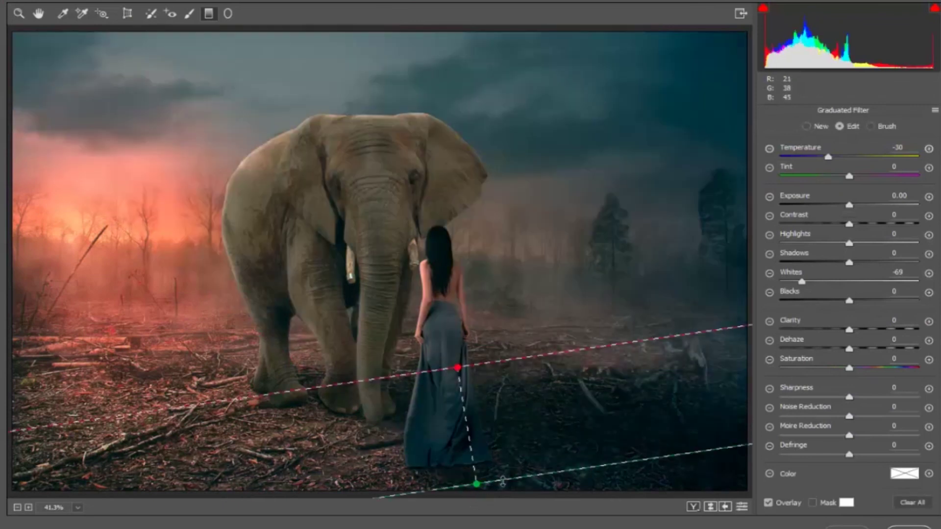
{"action": "left_click_drag", "start_coordinate": [552, 474], "coordinate": [551, 476]}
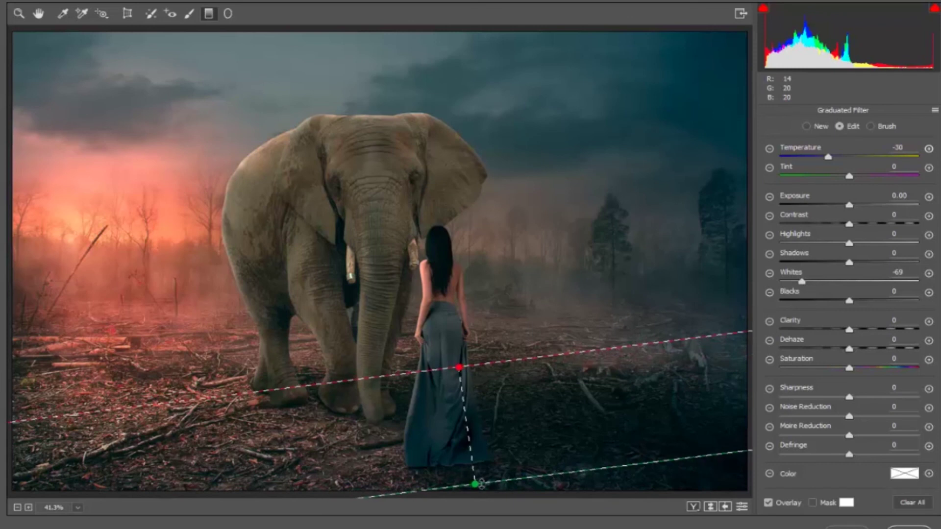
{"action": "left_click_drag", "start_coordinate": [477, 487], "coordinate": [480, 501]}
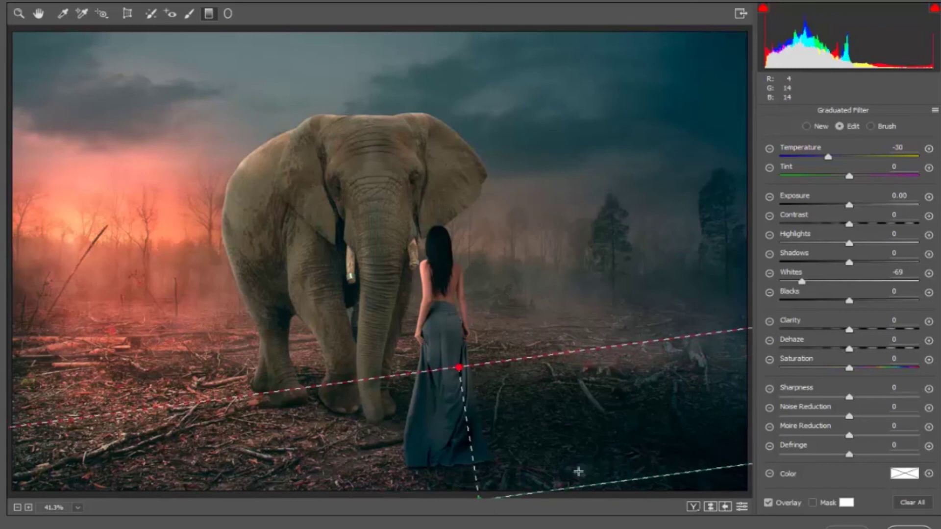
{"action": "left_click_drag", "start_coordinate": [681, 471], "coordinate": [681, 477]}
{"action": "left_click", "coordinate": [834, 281]}
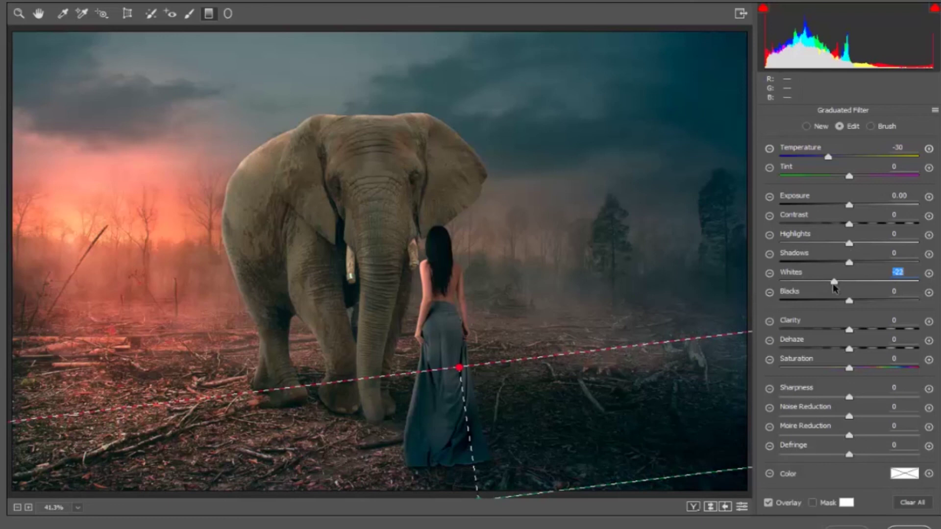
{"action": "left_click_drag", "start_coordinate": [872, 289], "coordinate": [820, 305]}
{"action": "left_click_drag", "start_coordinate": [828, 160], "coordinate": [825, 161]}
Step: Set the overall Temperature to 3 and apply the Camera Raw filter to Layer 14
{"action": "left_click", "coordinate": [39, 14]}
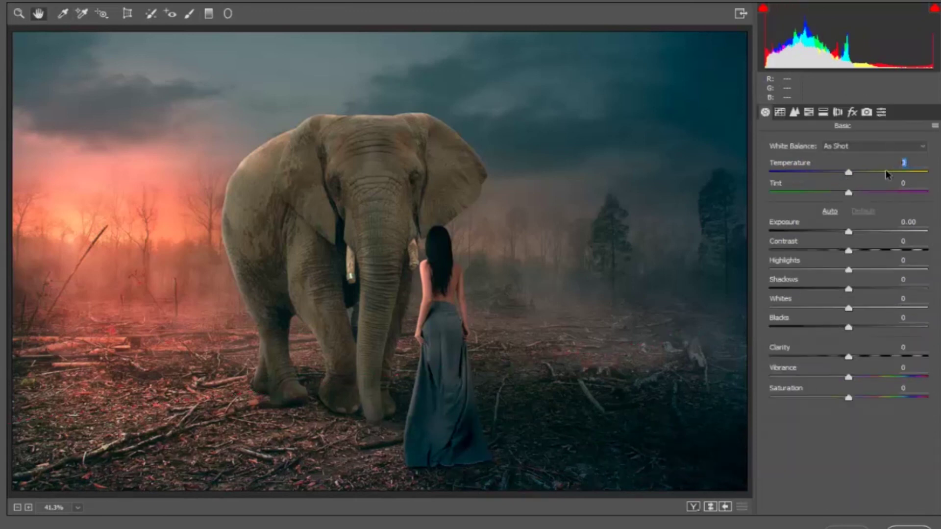
{"action": "type", "text": "3"}
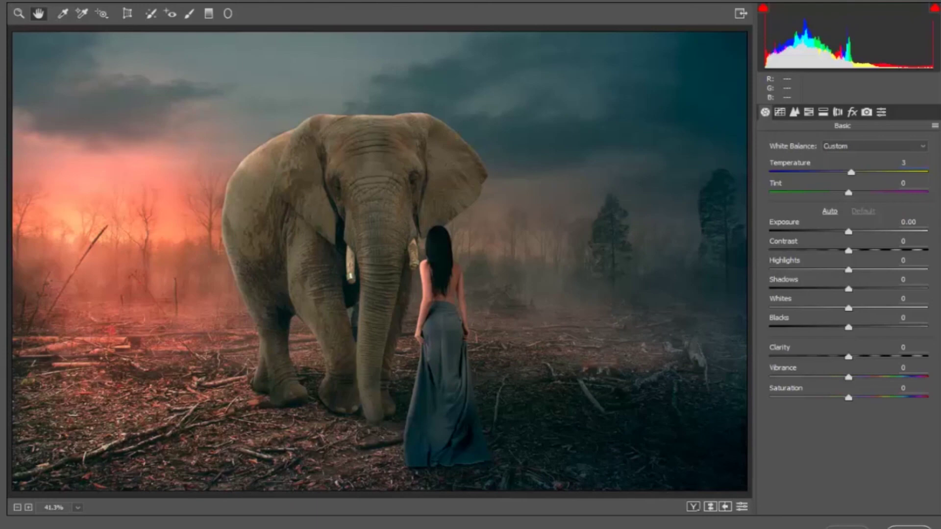
{"action": "key", "text": "Return"}
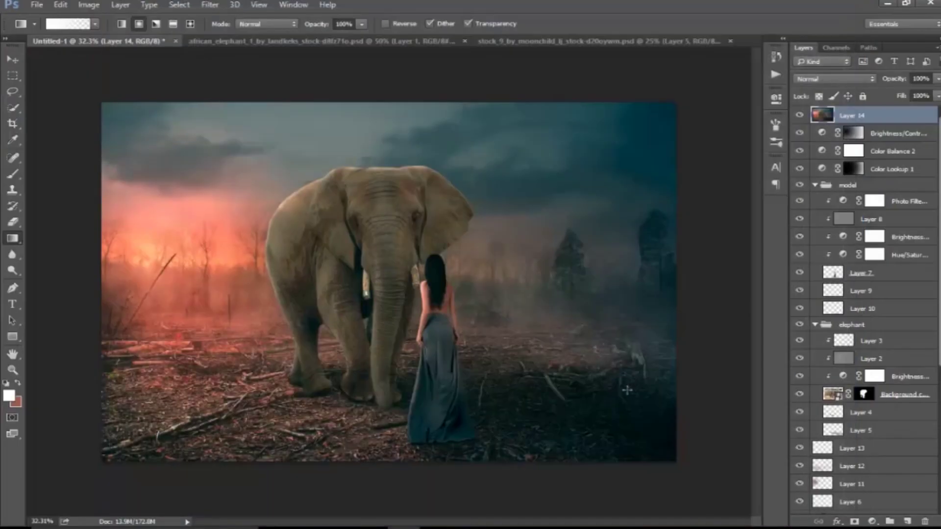
{"action": "key", "text": "z"}
{"action": "left_click_drag", "start_coordinate": [563, 361], "coordinate": [536, 361]}
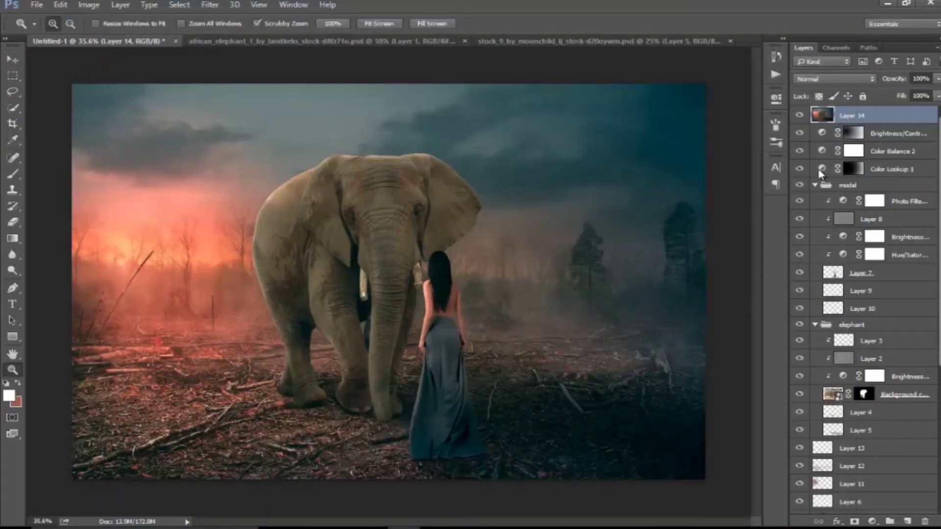